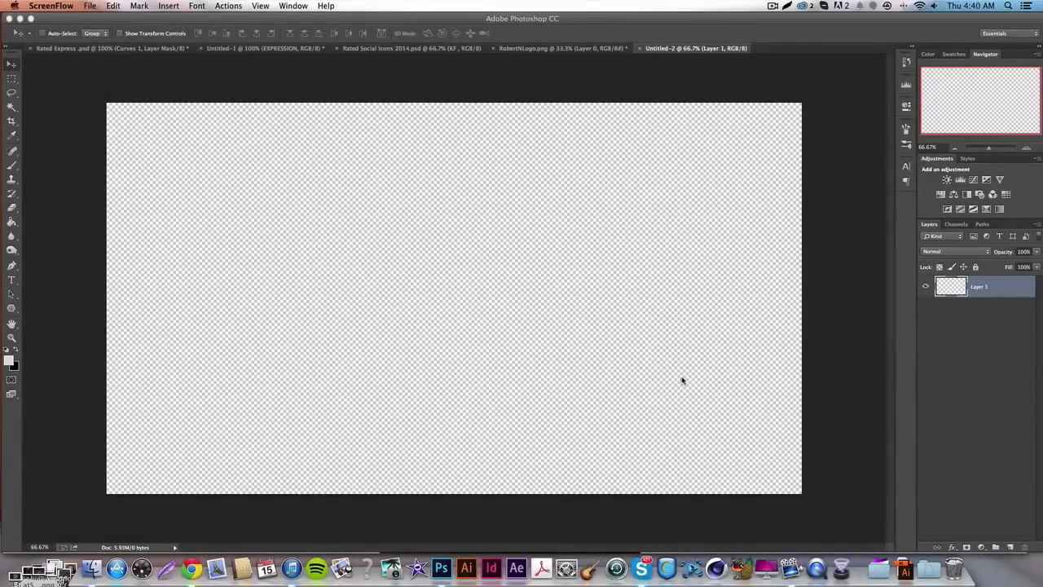
# Fill Layer 1 with dark grey #2e2e2e and swap the light colour back to the foreground
pyautogui.click(17, 350)
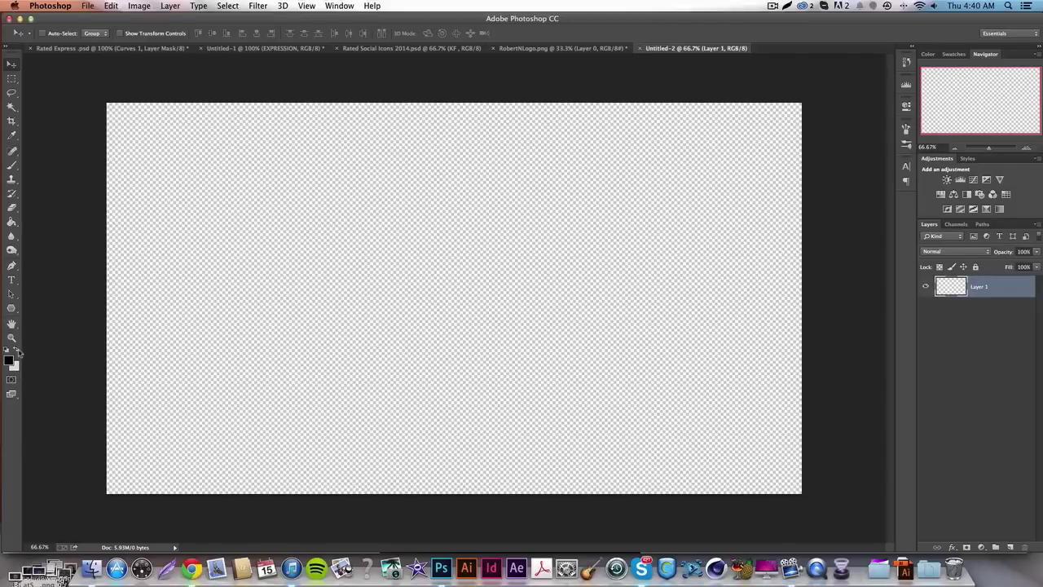
pyautogui.click(10, 359)
pyautogui.write('2e2e2e')
pyautogui.press('Return')
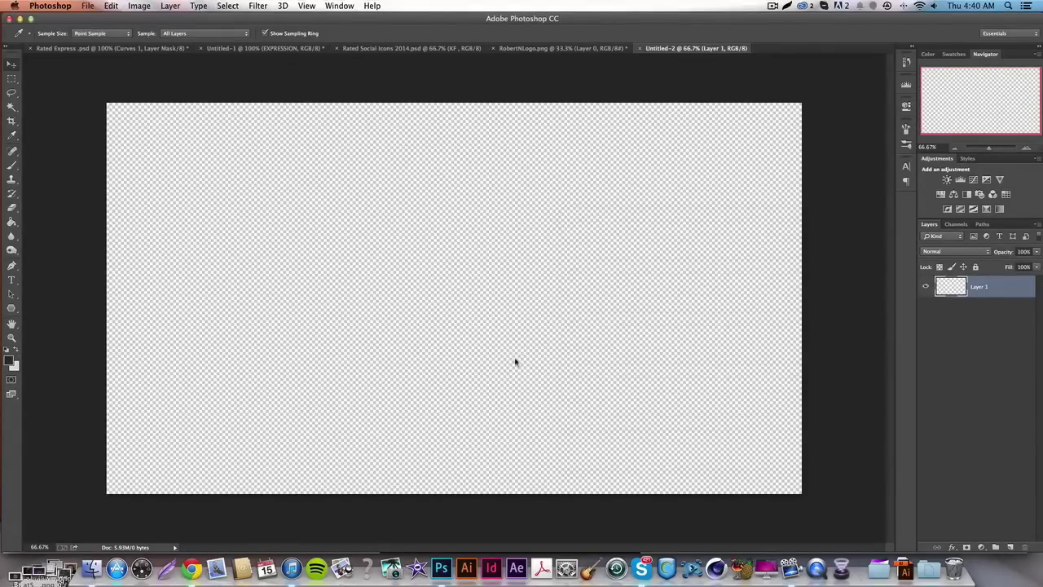
pyautogui.click(11, 221)
pyautogui.click(210, 233)
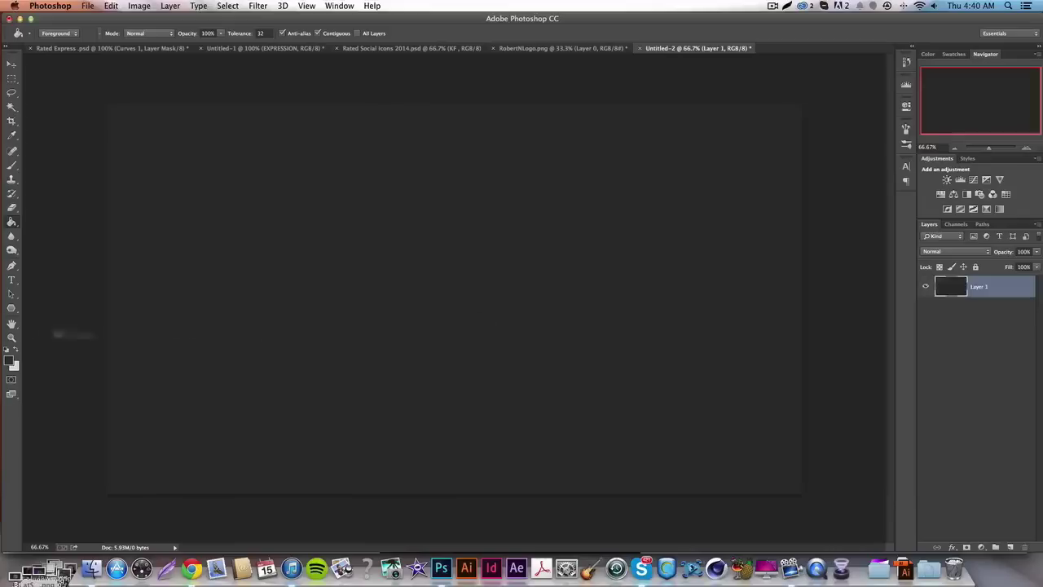
pyautogui.click(16, 350)
pyautogui.click(12, 64)
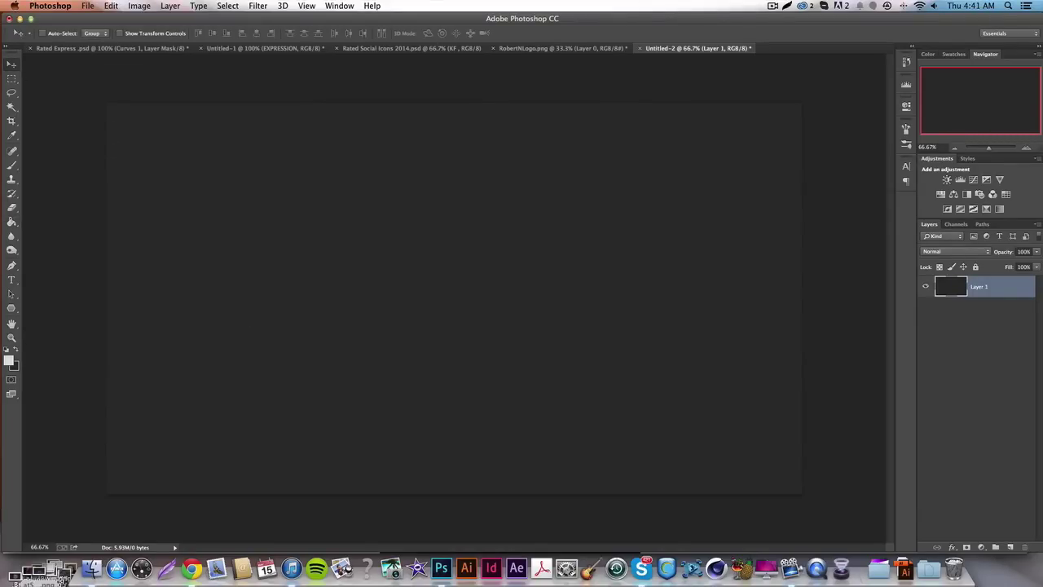
# Examine the Fantastical Gamer logo in the Rated Express .psd document and return to Untitled-2
pyautogui.click(381, 49)
pyautogui.hotkey('ctrl', 'shift', 'Tab')
pyautogui.hotkey('ctrl', 'shift', 'Tab')
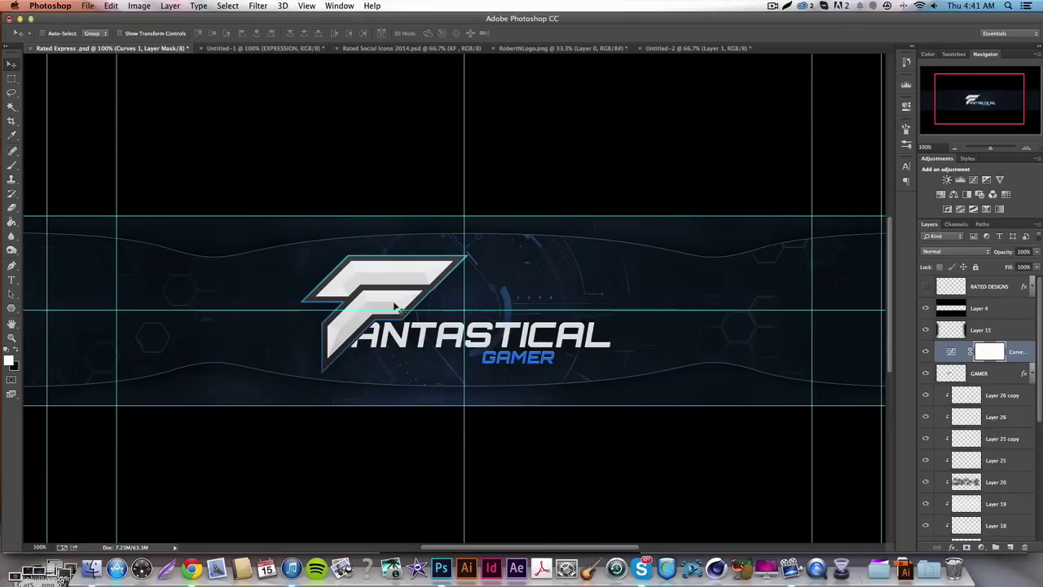
pyautogui.click(662, 49)
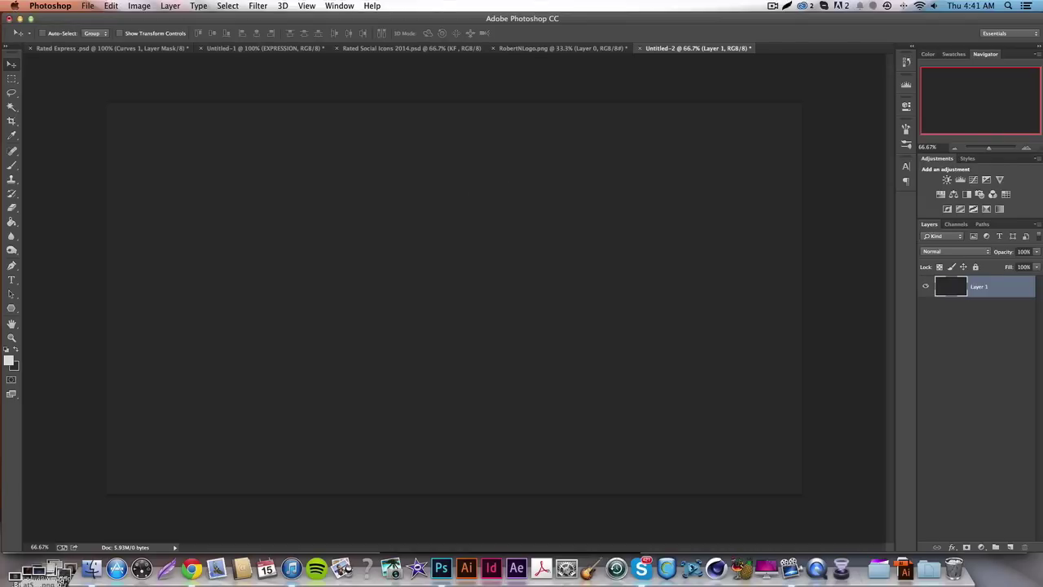
# Create a large paragraph text box across the middle of the dark canvas
pyautogui.click(12, 265)
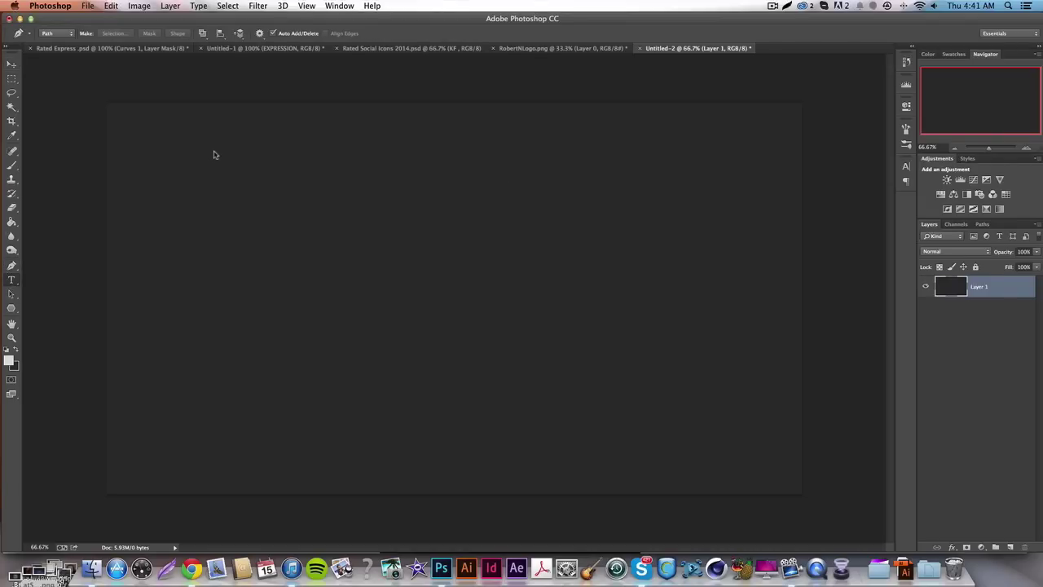
pyautogui.press('t')
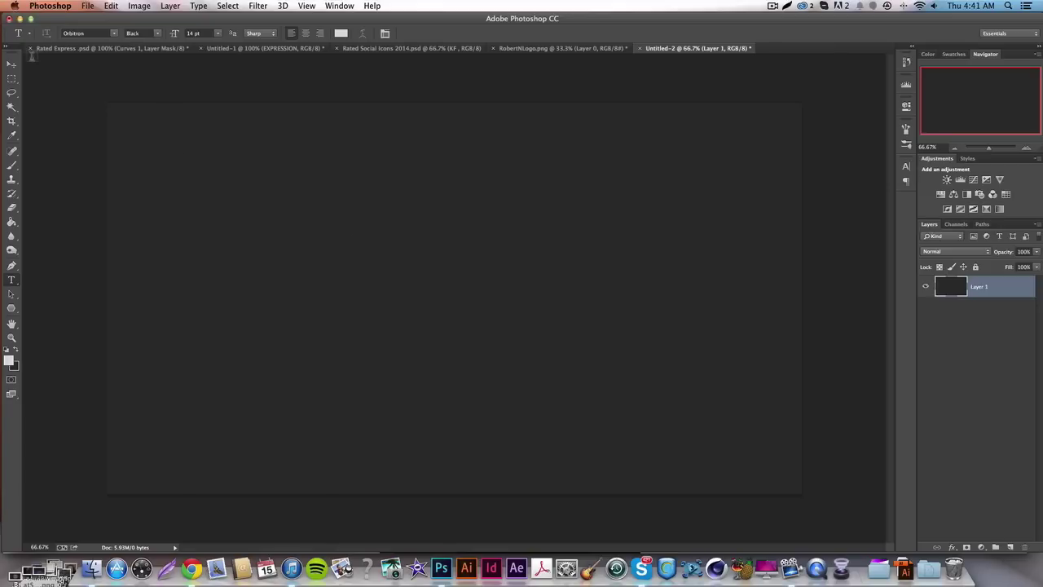
pyautogui.moveTo(233, 162); pyautogui.dragTo(696, 372)
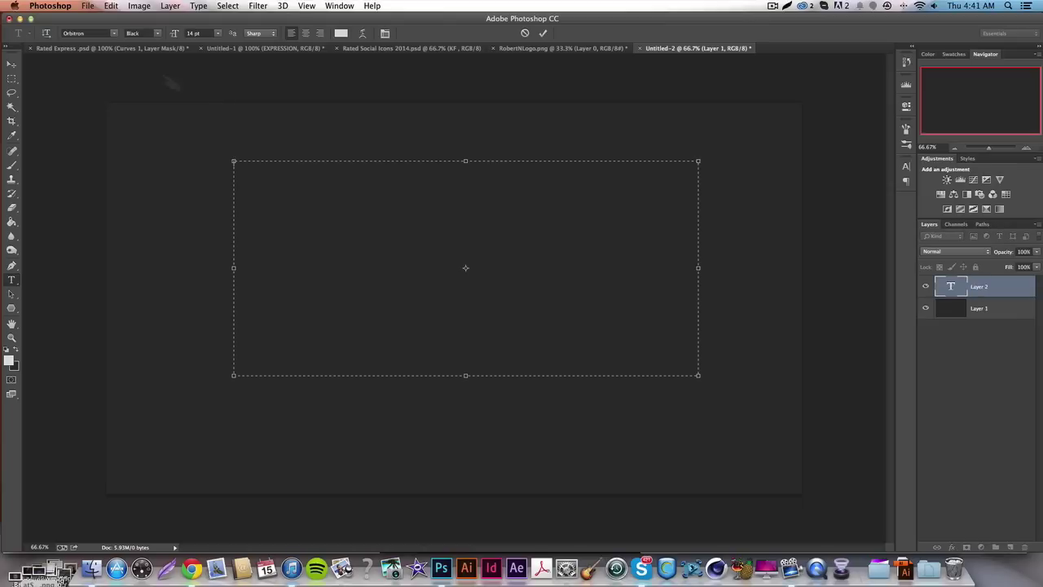
# Choose Critical Mass LDR as the font for the new text box
pyautogui.click(113, 33)
pyautogui.scroll(5, 229, 317)
pyautogui.scroll(12, 229, 318)
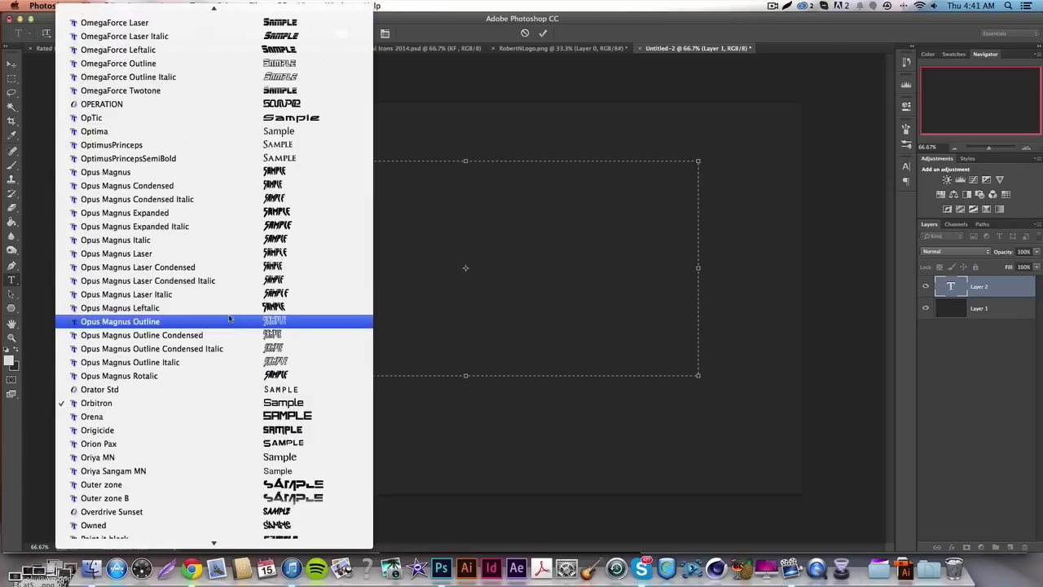
pyautogui.scroll(15, 229, 318)
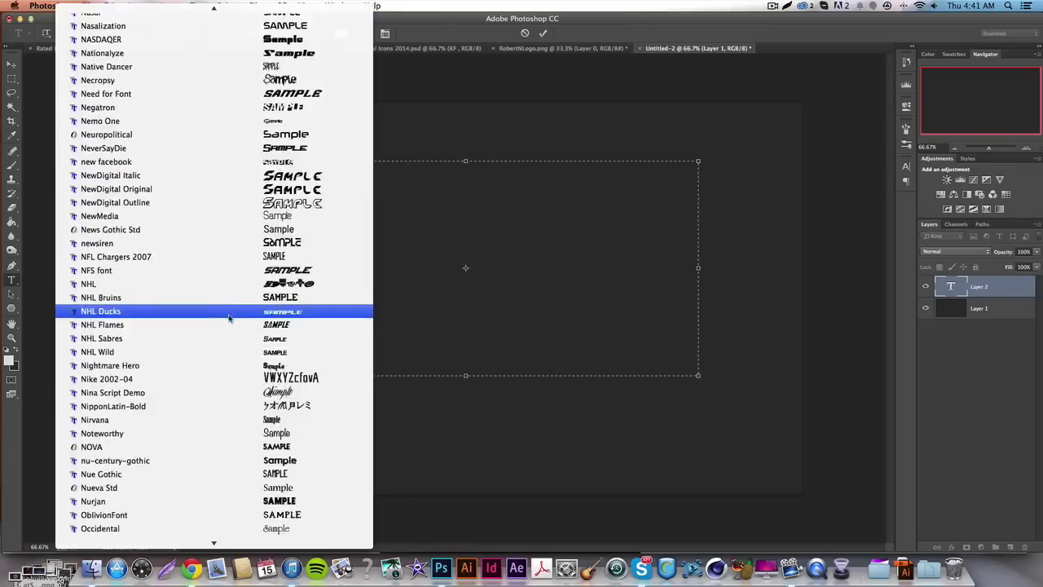
pyautogui.scroll(15, 229, 318)
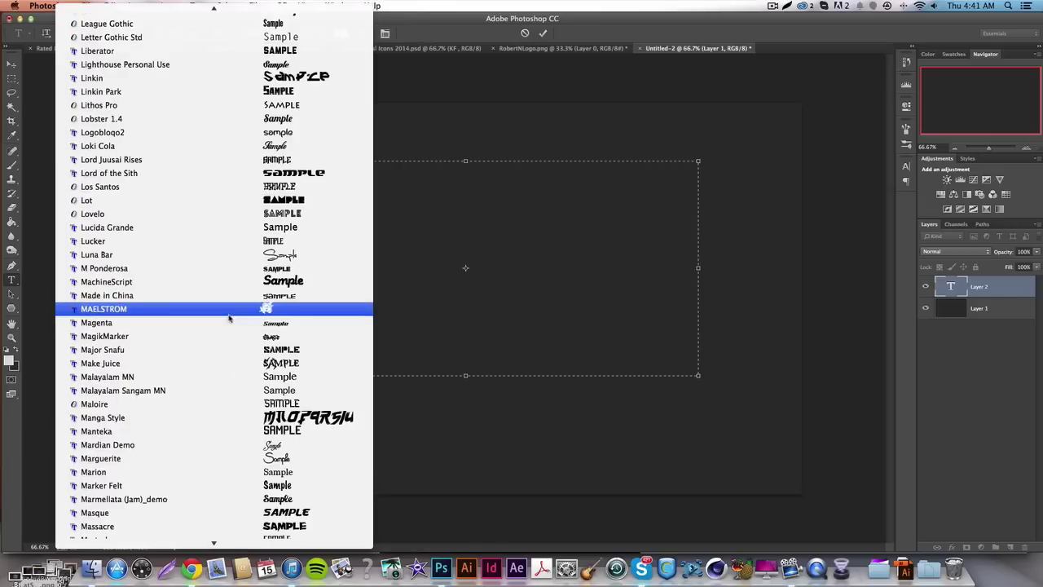
pyautogui.scroll(15, 229, 318)
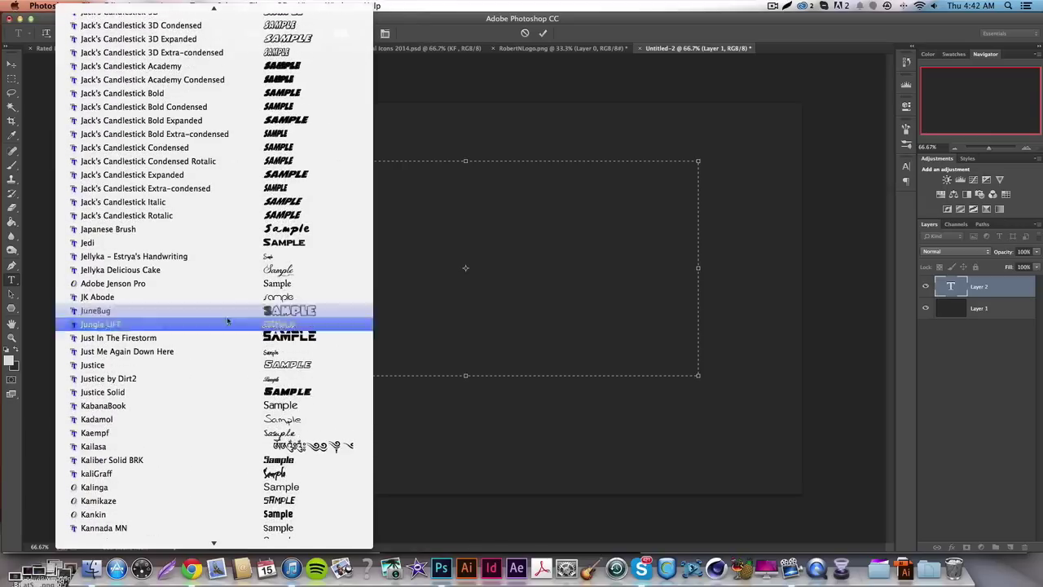
pyautogui.scroll(12, 227, 321)
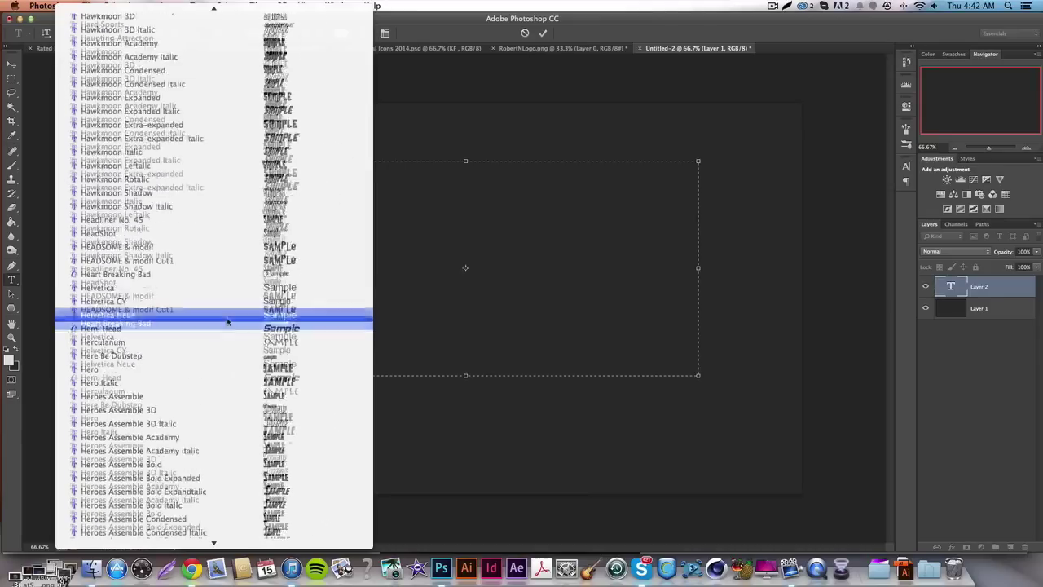
pyautogui.scroll(15, 227, 321)
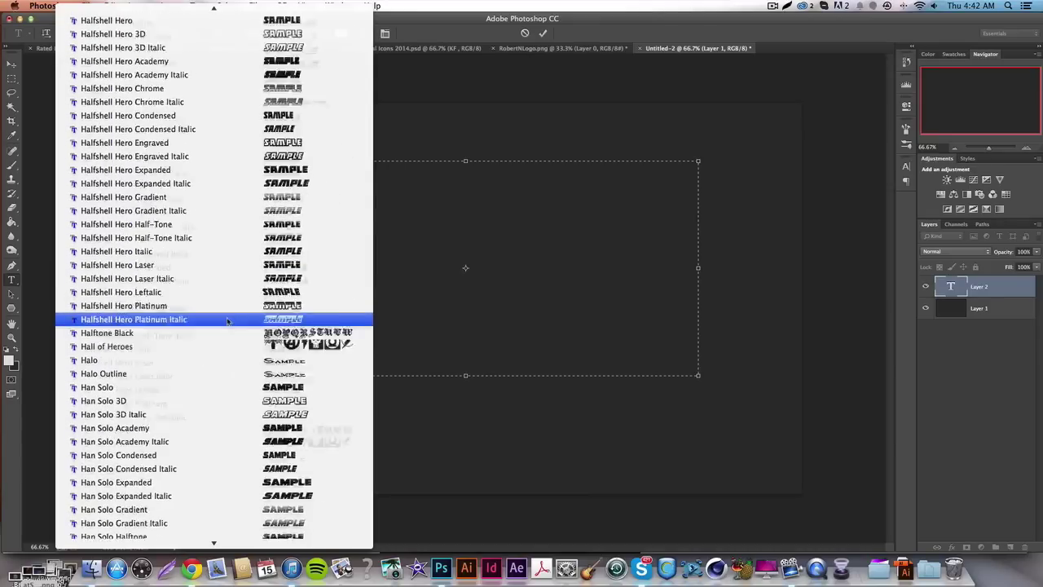
pyautogui.scroll(4, 227, 321)
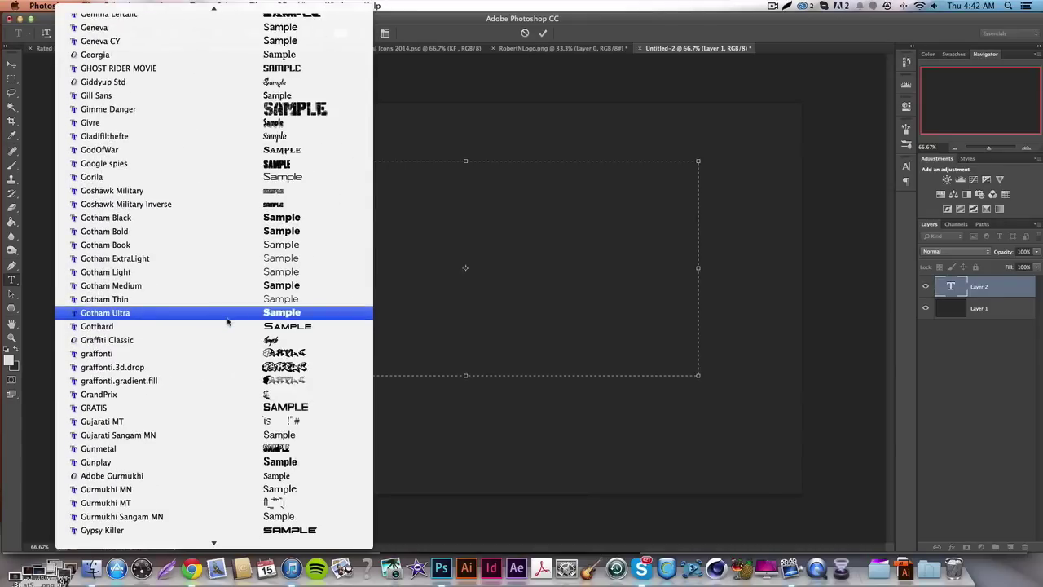
pyautogui.scroll(20, 227, 321)
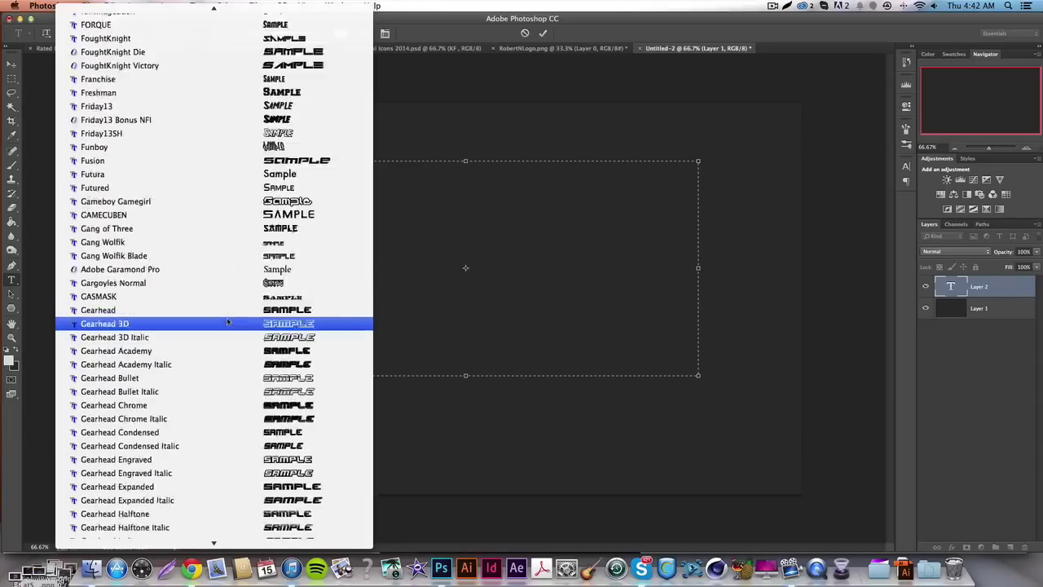
pyautogui.scroll(10, 227, 321)
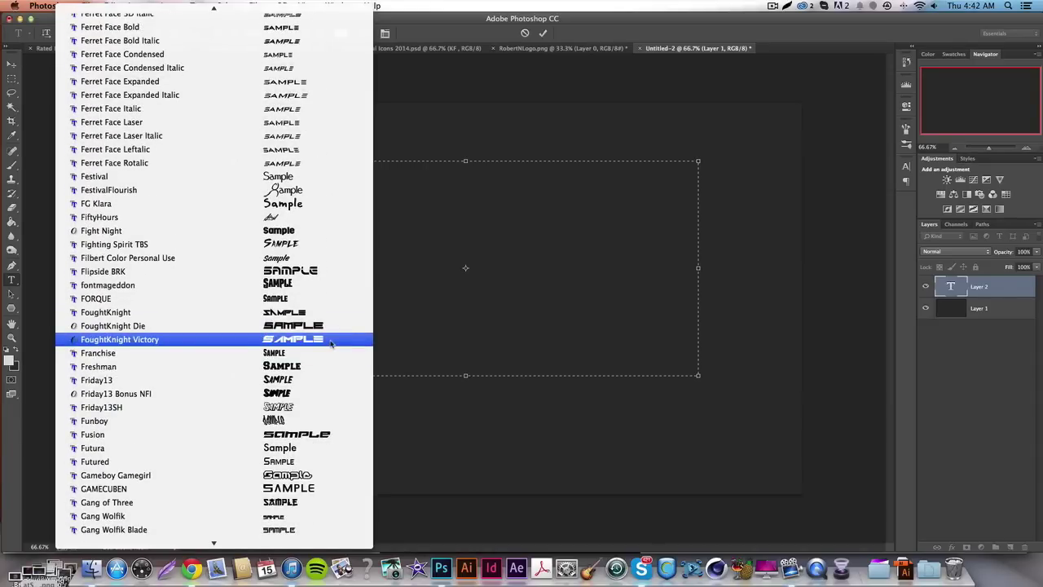
pyautogui.scroll(10, 330, 344)
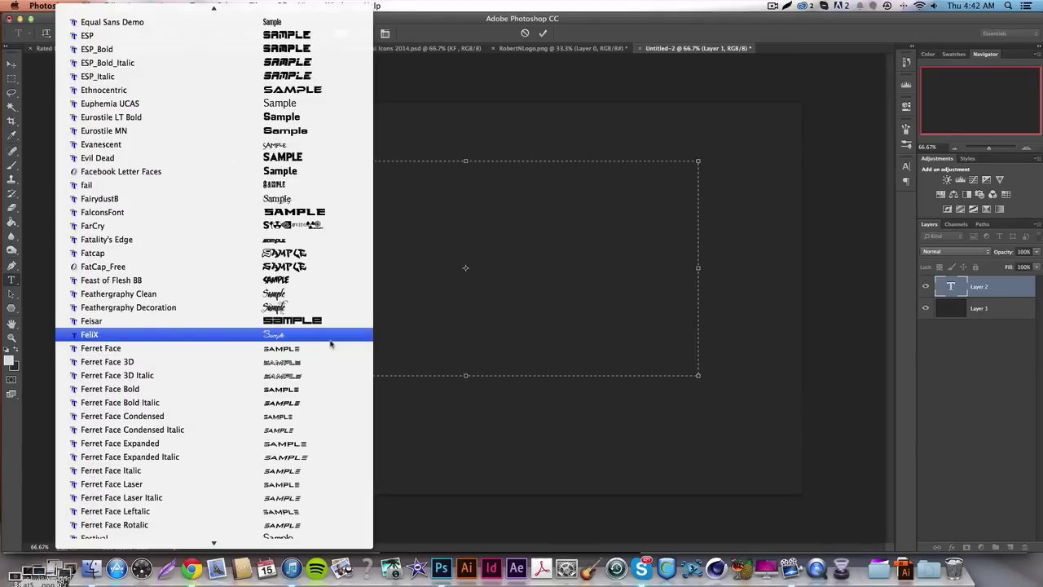
pyautogui.scroll(15, 331, 343)
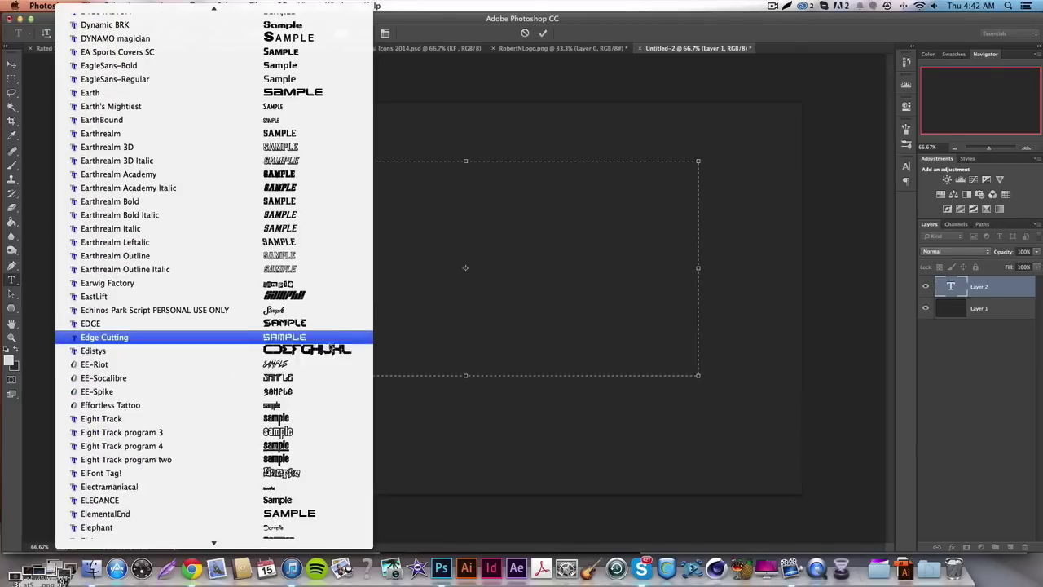
pyautogui.scroll(5, 338, 361)
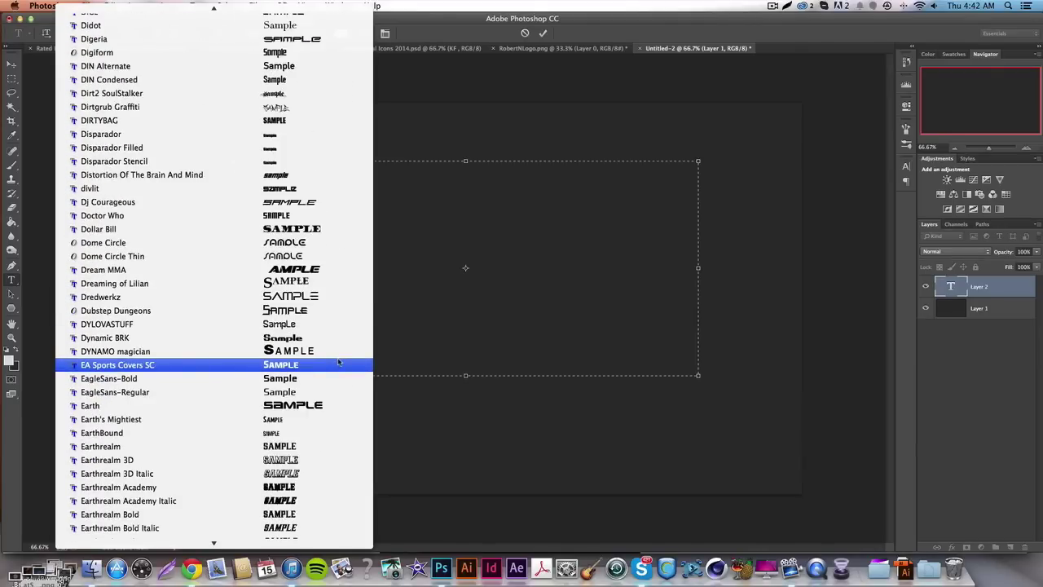
pyautogui.scroll(20, 338, 360)
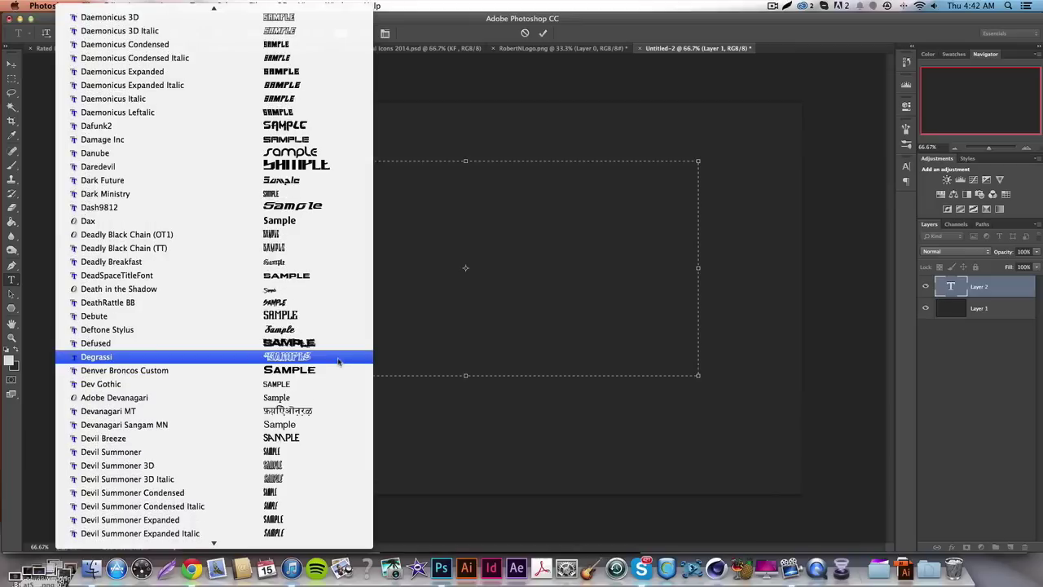
pyautogui.scroll(2, 338, 361)
pyautogui.scroll(18, 338, 361)
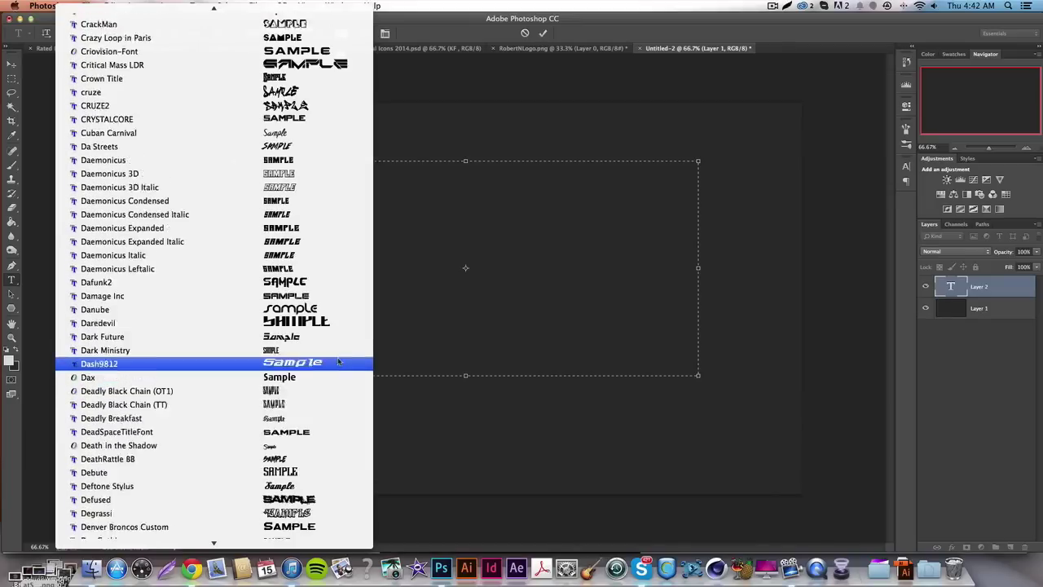
pyautogui.scroll(-5, 329, 385)
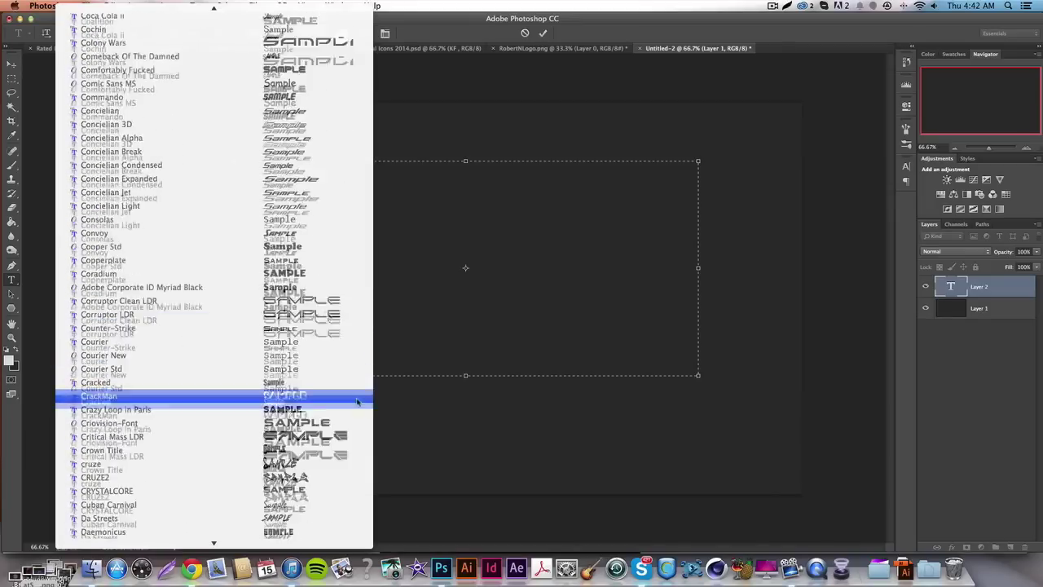
pyautogui.press('Escape')
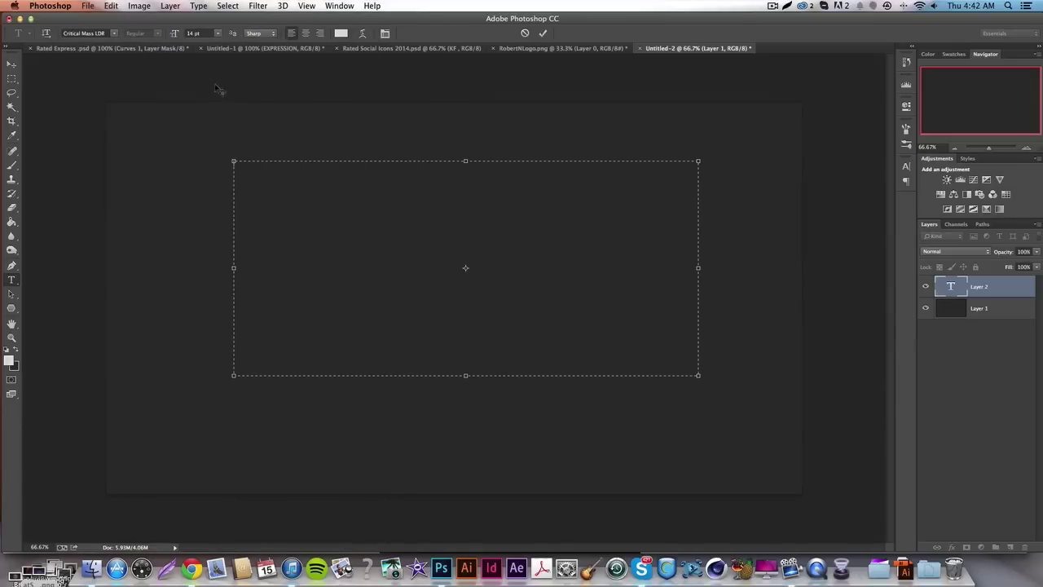
# Enter the letter B at 72 pt in the text box and turn off faux italic
pyautogui.click(218, 33)
pyautogui.click(202, 145)
pyautogui.write('E')
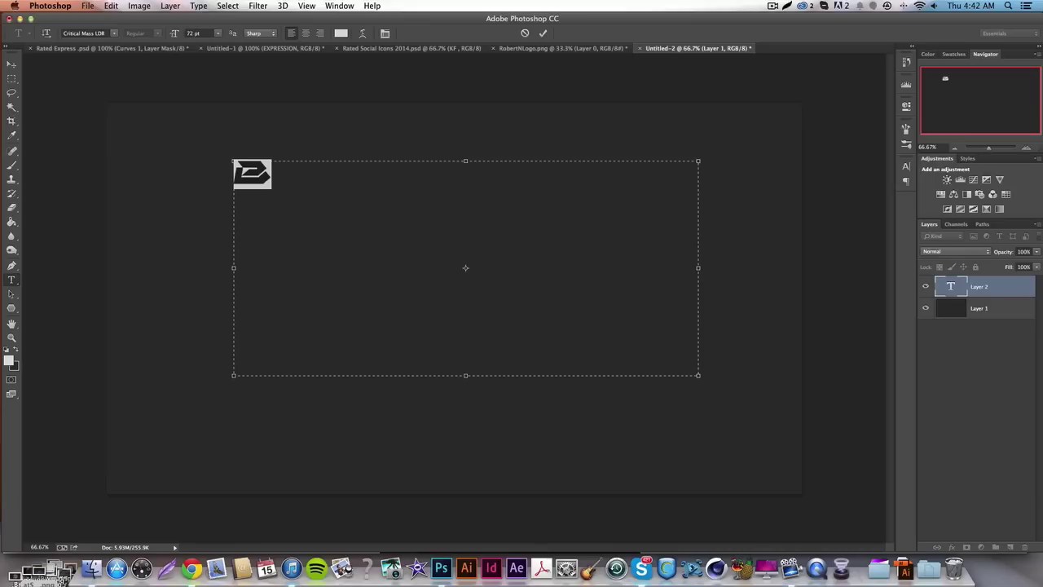
pyautogui.click(906, 166)
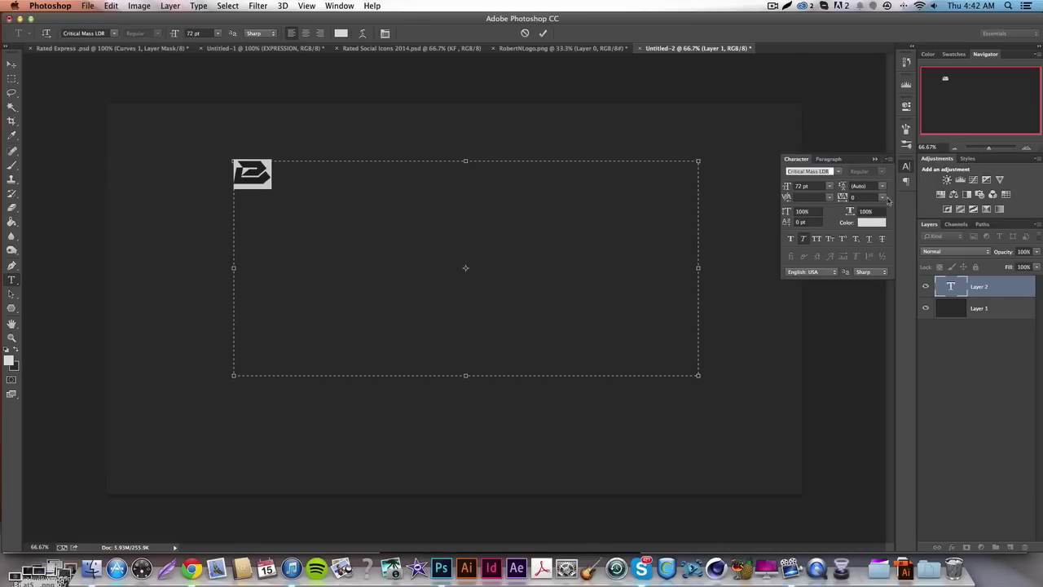
pyautogui.click(803, 239)
pyautogui.click(906, 166)
# Set the letter's font size to 750 pt and enlarge its text box to about 24 by 13 in
pyautogui.click(201, 31)
pyautogui.write('150')
pyautogui.press('Return')
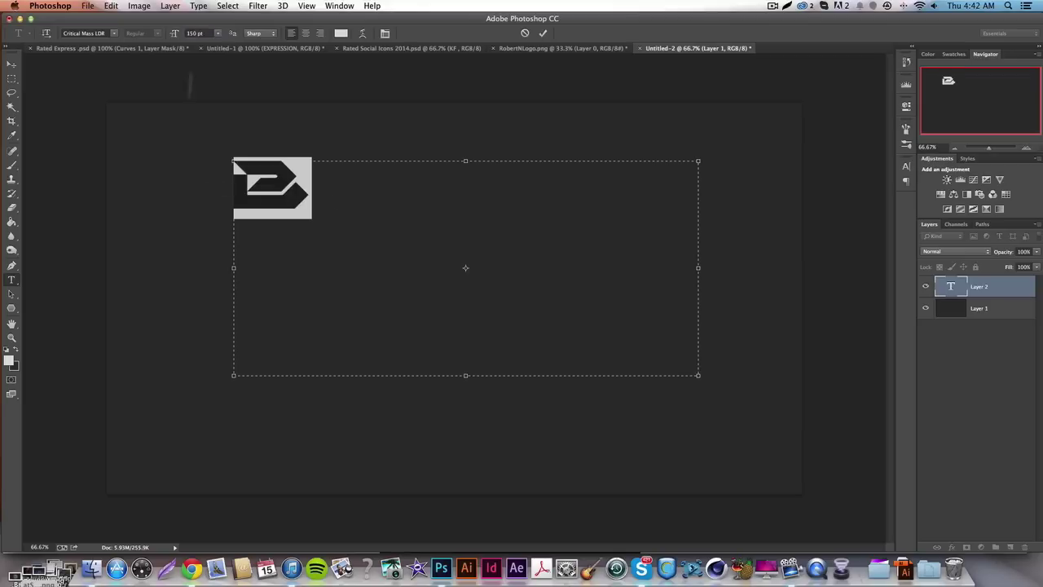
pyautogui.click(200, 33)
pyautogui.write('750')
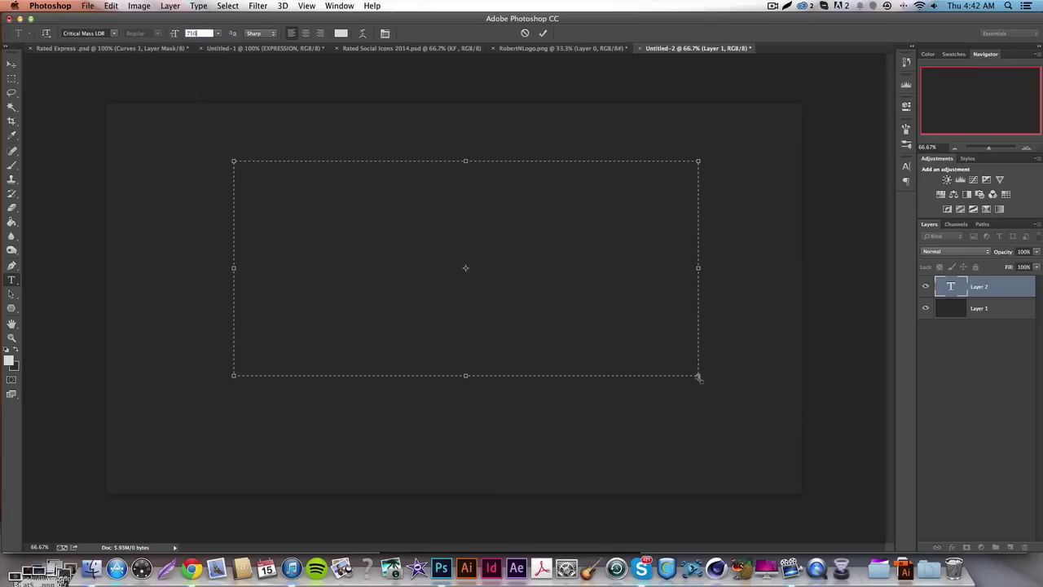
pyautogui.press('Return')
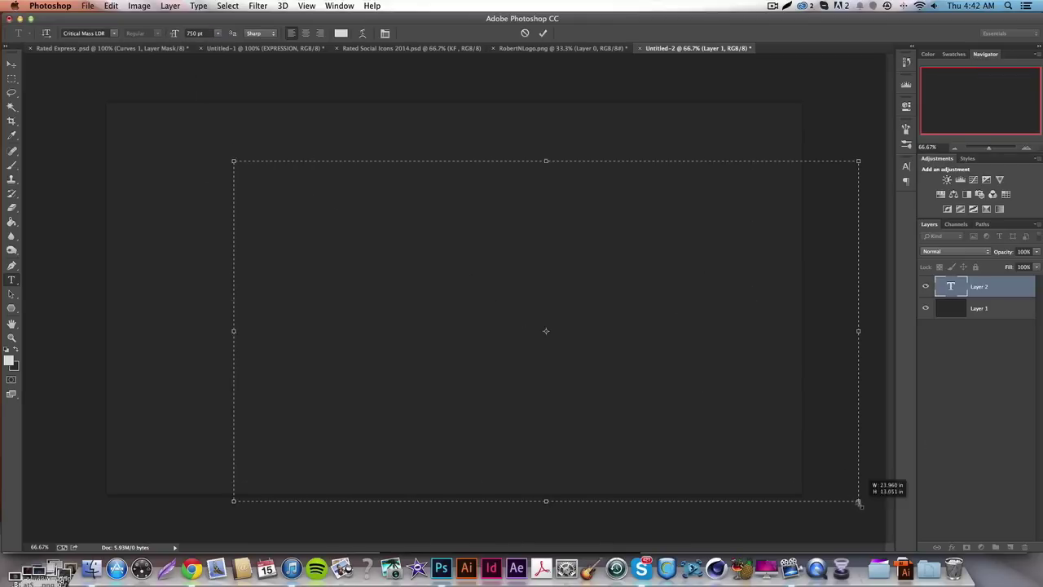
# Rasterize the large letter's type layer and position the letter near the centre of the canvas
pyautogui.click(12, 64)
pyautogui.moveTo(459, 334); pyautogui.dragTo(554, 334)
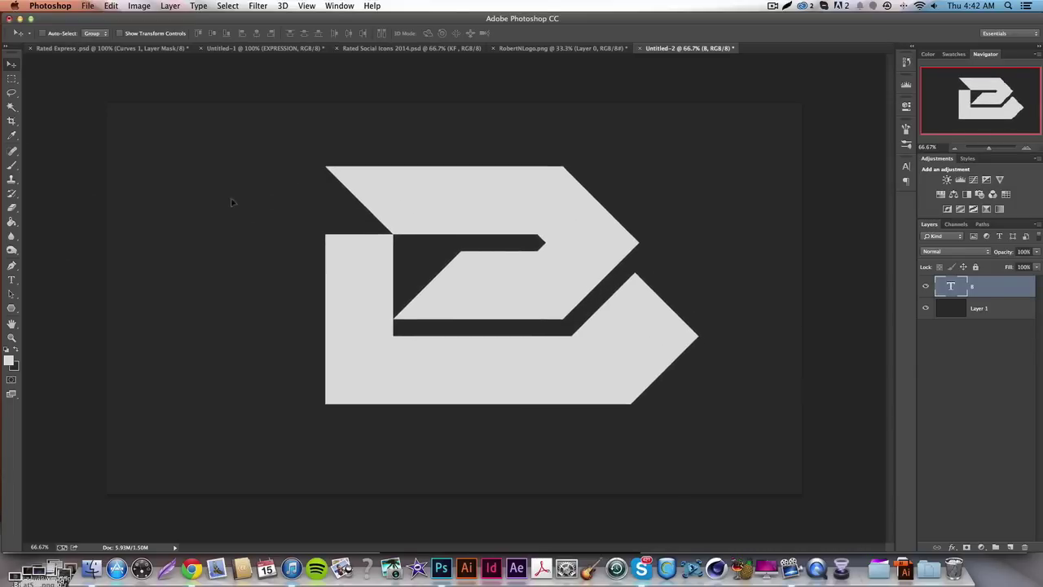
pyautogui.moveTo(250, 201); pyautogui.dragTo(241, 205)
pyautogui.rightClick(995, 285)
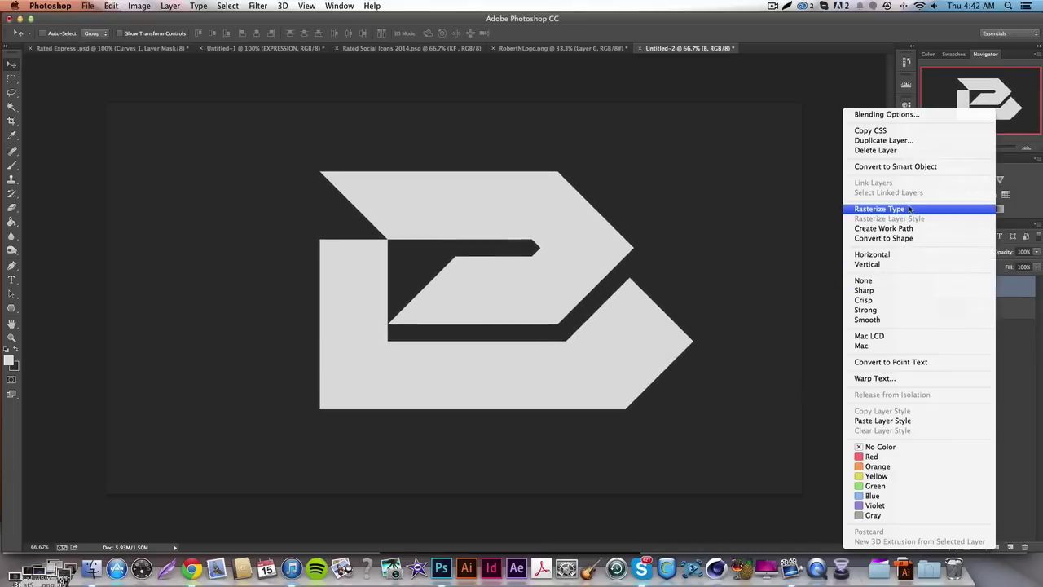
pyautogui.click(909, 209)
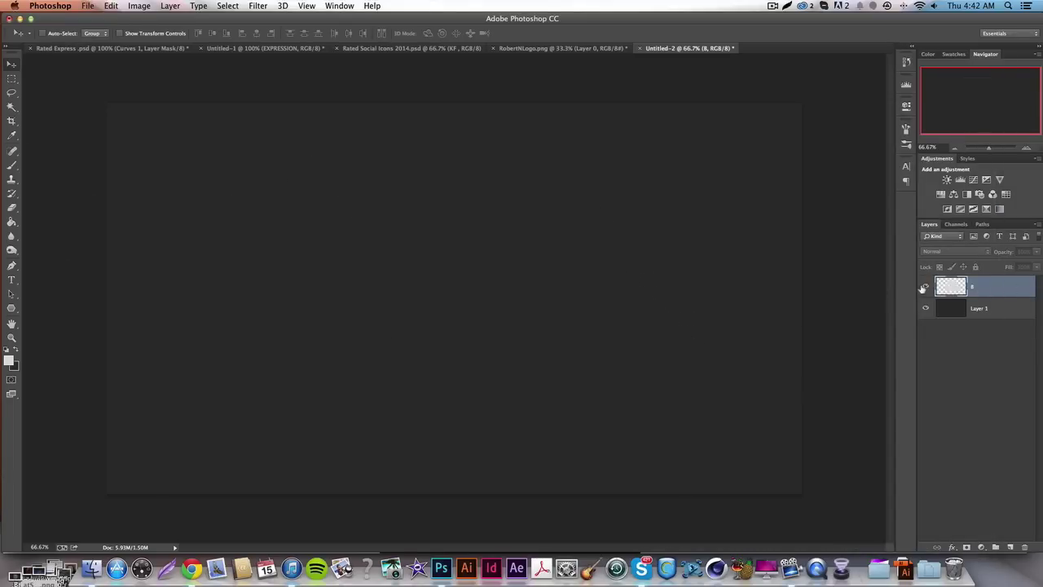
pyautogui.moveTo(559, 262)
pyautogui.mouseDown()
pyautogui.moveTo(535, 265)
pyautogui.moveTo(546, 277)
pyautogui.mouseUp()
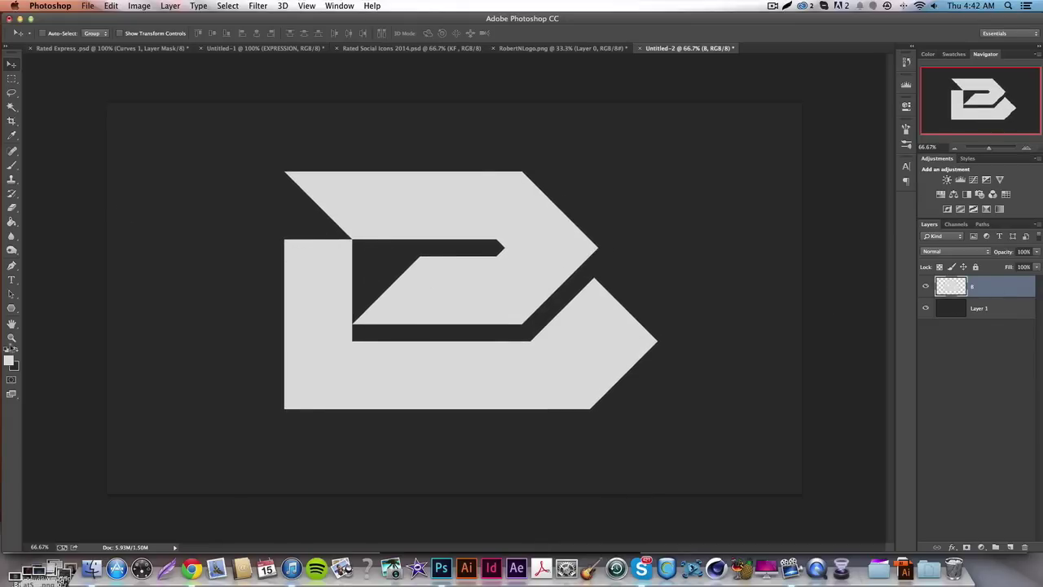
# Apply a Color Overlay to the letter layer, using the light grey sampled from the foreground colour
pyautogui.click(8, 359)
pyautogui.click(951, 240)
pyautogui.click(950, 547)
pyautogui.click(970, 513)
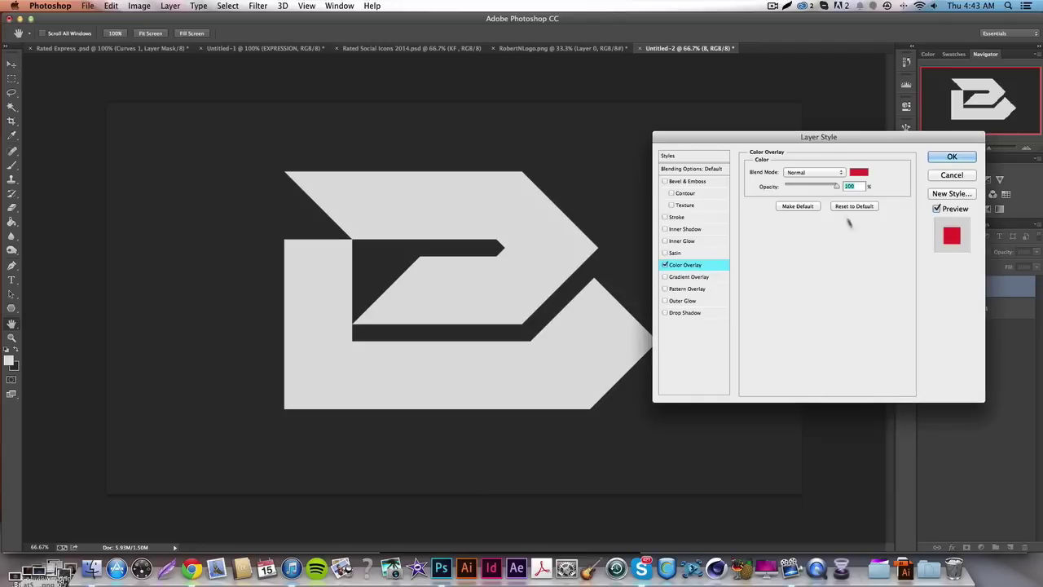
pyautogui.click(859, 172)
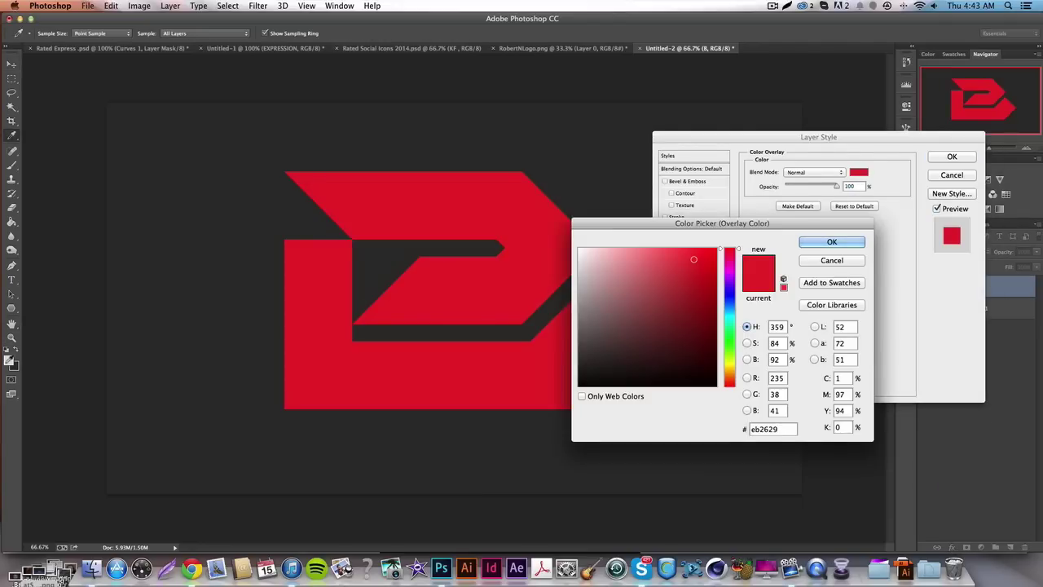
pyautogui.click(9, 359)
pyautogui.press('Return')
pyautogui.press('Return')
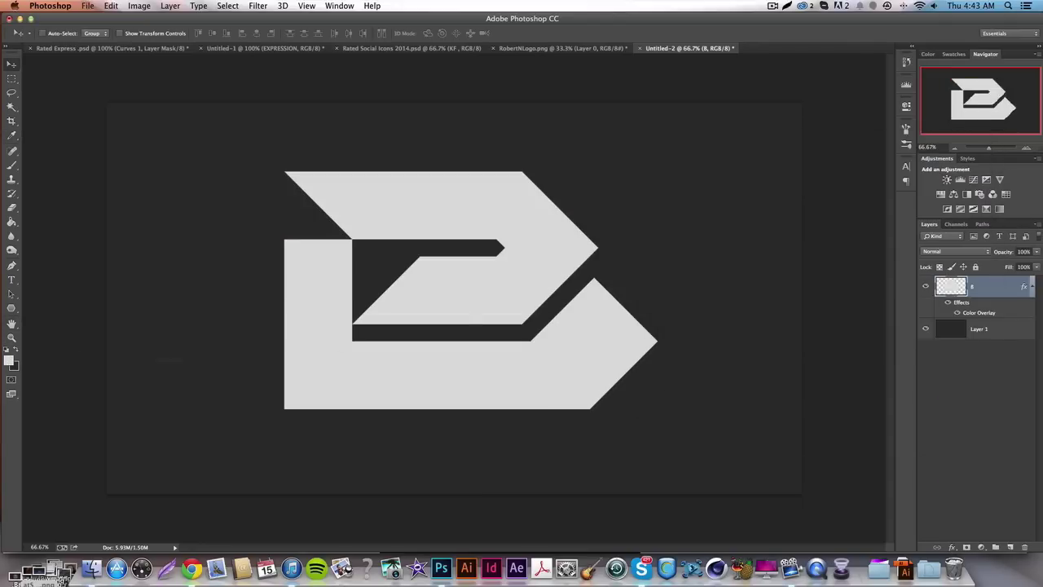
# Rasterize the letter's layer style and toggle the layer's visibility to check it
pyautogui.rightClick(1009, 287)
pyautogui.click(937, 248)
pyautogui.click(926, 286)
pyautogui.click(925, 286)
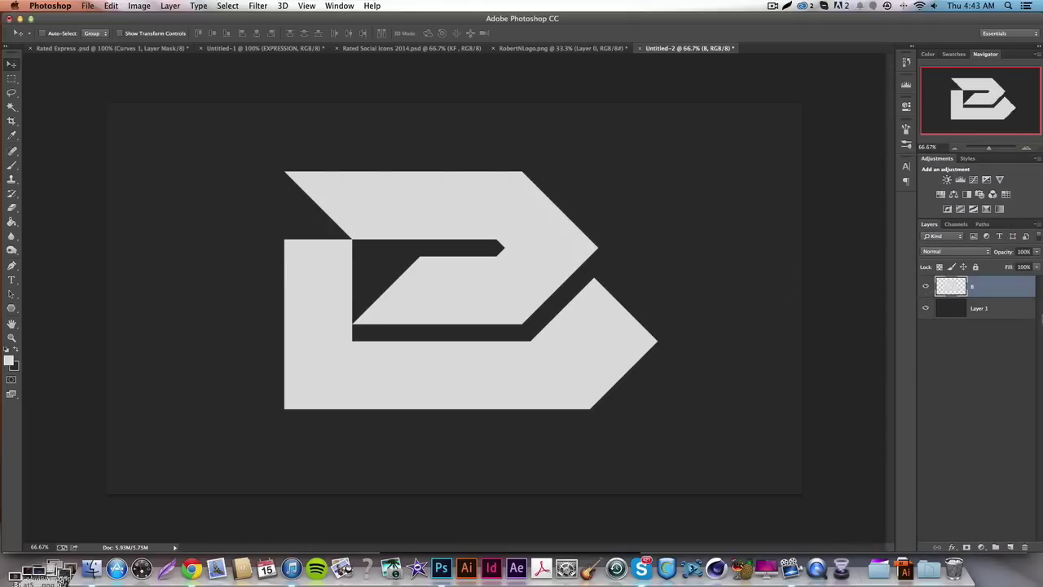
pyautogui.click(926, 286)
pyautogui.click(925, 287)
# Add an inner Bevel & Emboss to the letter with 57 px size, global light off and a 90° angle
pyautogui.click(953, 543)
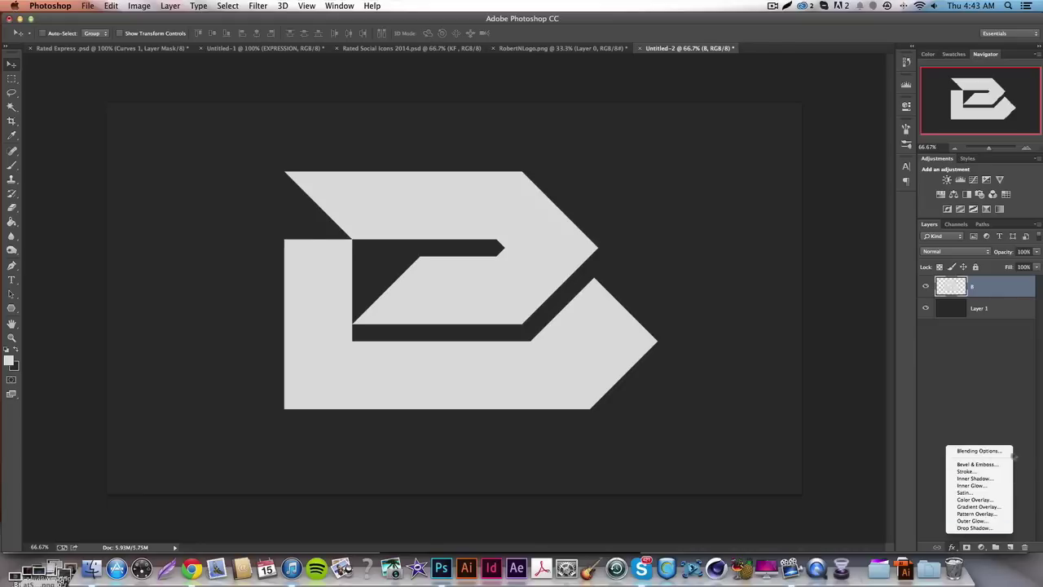
pyautogui.click(1006, 383)
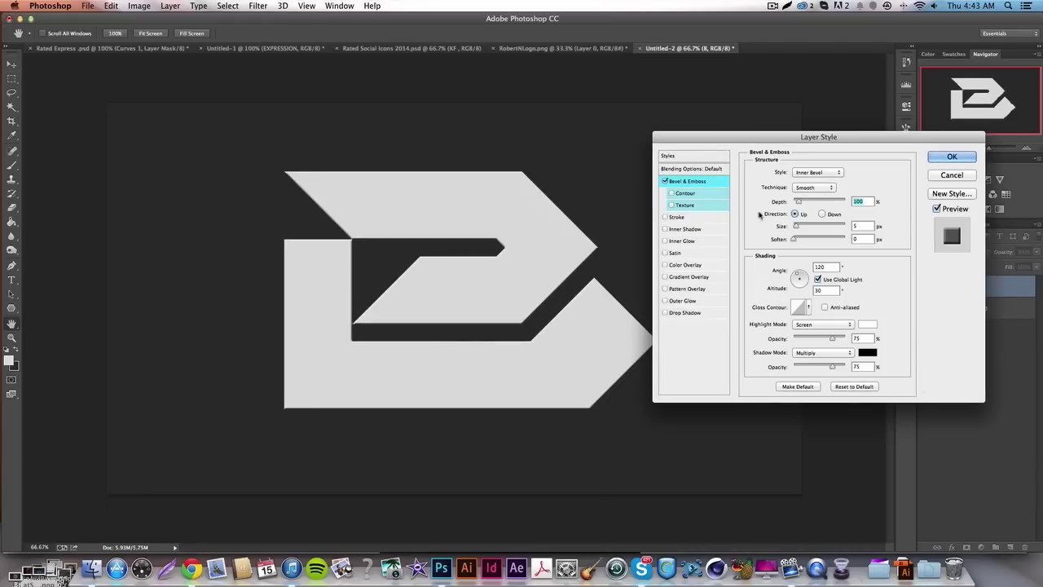
pyautogui.click(806, 187)
pyautogui.click(805, 188)
pyautogui.click(817, 173)
pyautogui.click(818, 173)
pyautogui.moveTo(801, 228); pyautogui.dragTo(807, 227)
pyautogui.click(818, 278)
pyautogui.doubleClick(825, 266)
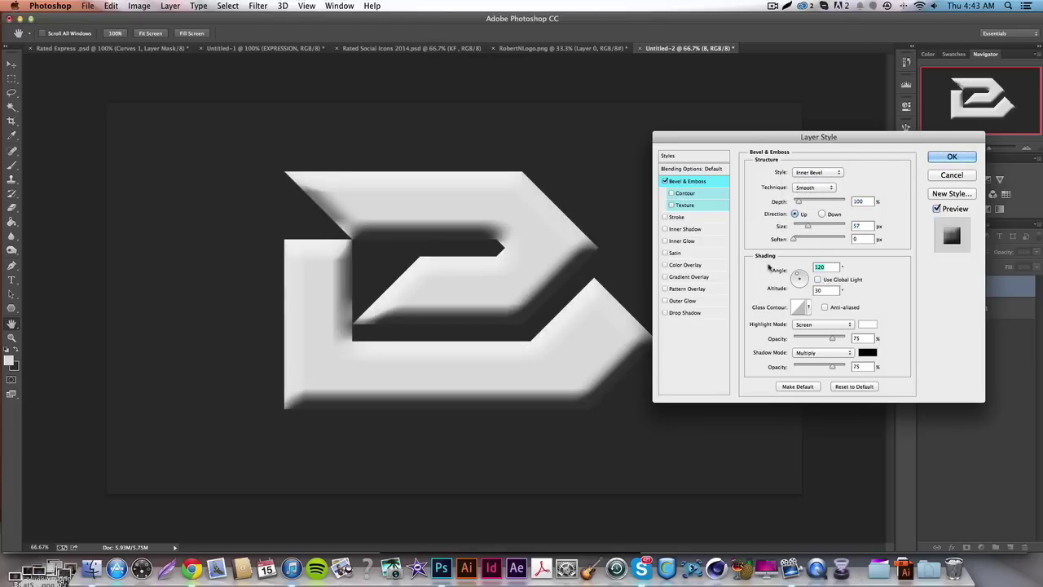
pyautogui.write('90')
# Set the bevel's depth to 1000%, technique to Chisel Hard and size to 117 px
pyautogui.moveTo(799, 200); pyautogui.dragTo(844, 201)
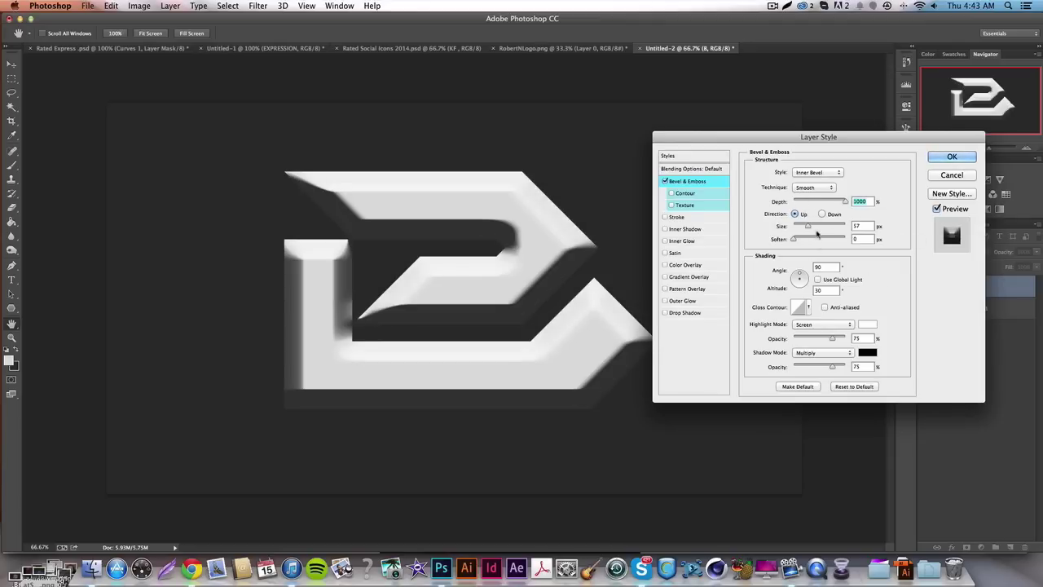
pyautogui.click(818, 229)
pyautogui.moveTo(818, 231); pyautogui.dragTo(817, 231)
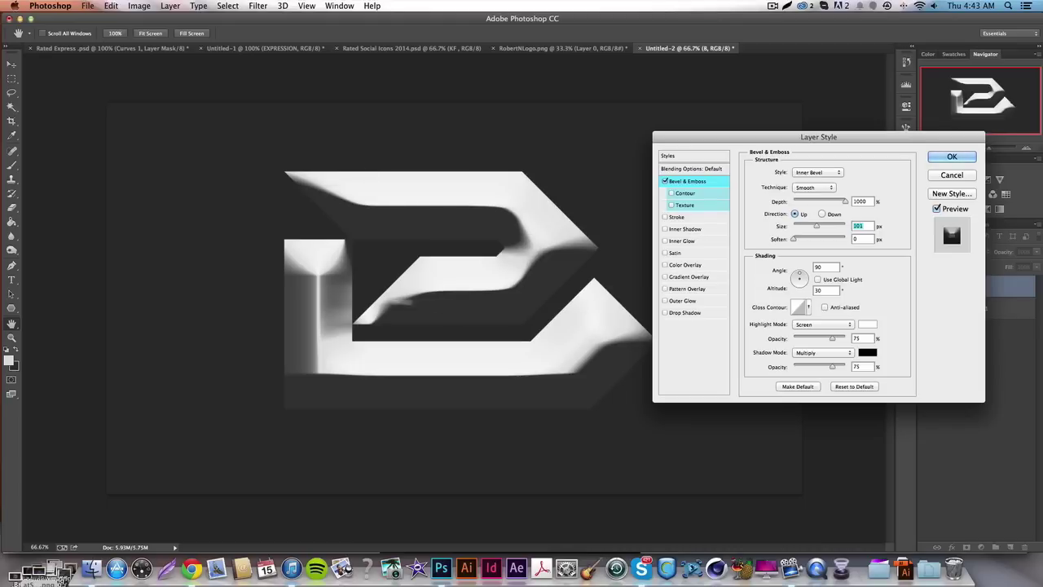
pyautogui.click(811, 187)
pyautogui.click(810, 195)
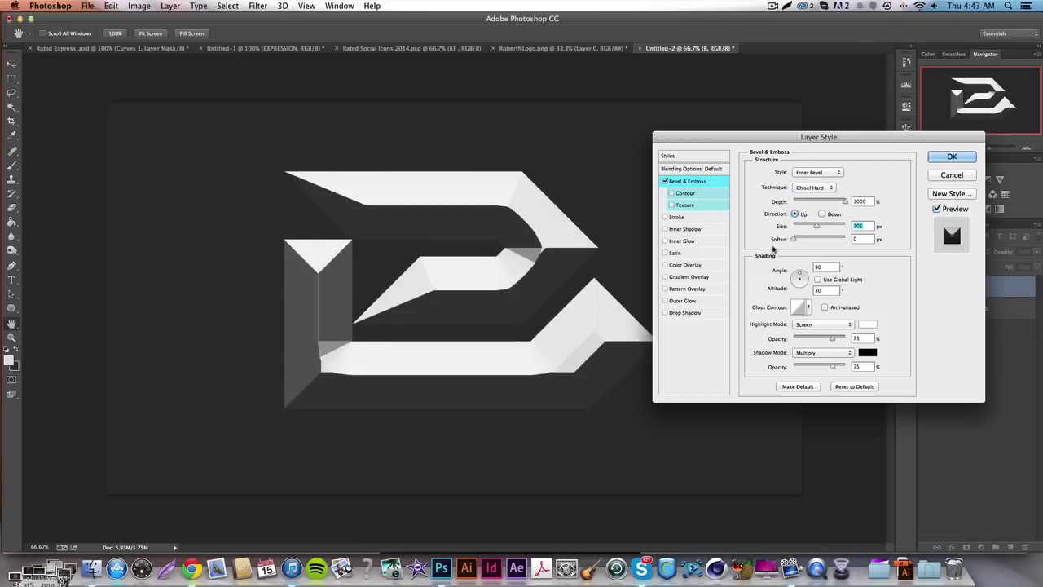
pyautogui.moveTo(816, 227); pyautogui.dragTo(819, 229)
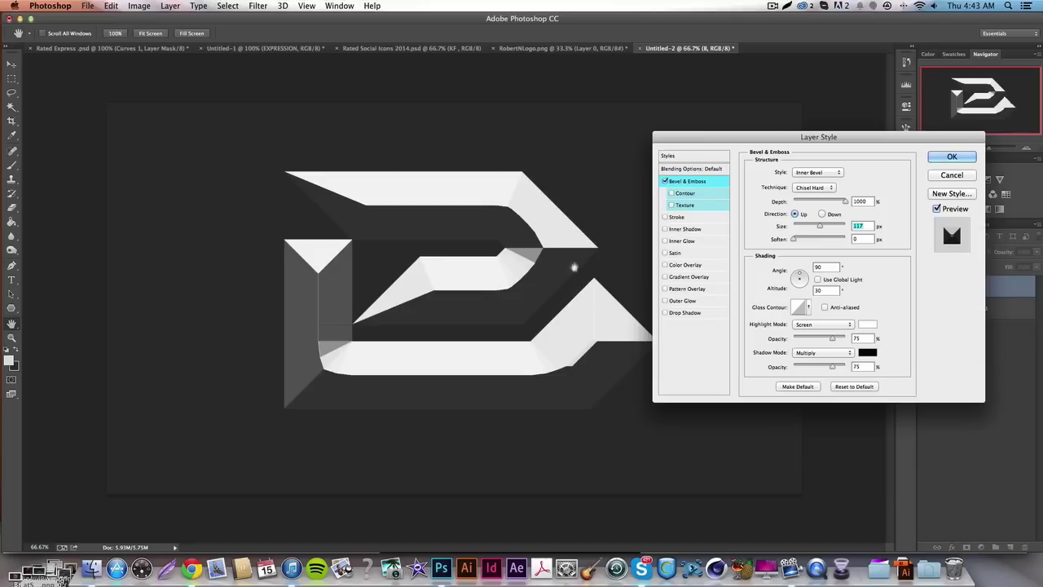
# Set the bevel's highlight and shadow opacities to 15% and apply the effect
pyautogui.doubleClick(859, 338)
pyautogui.write('15')
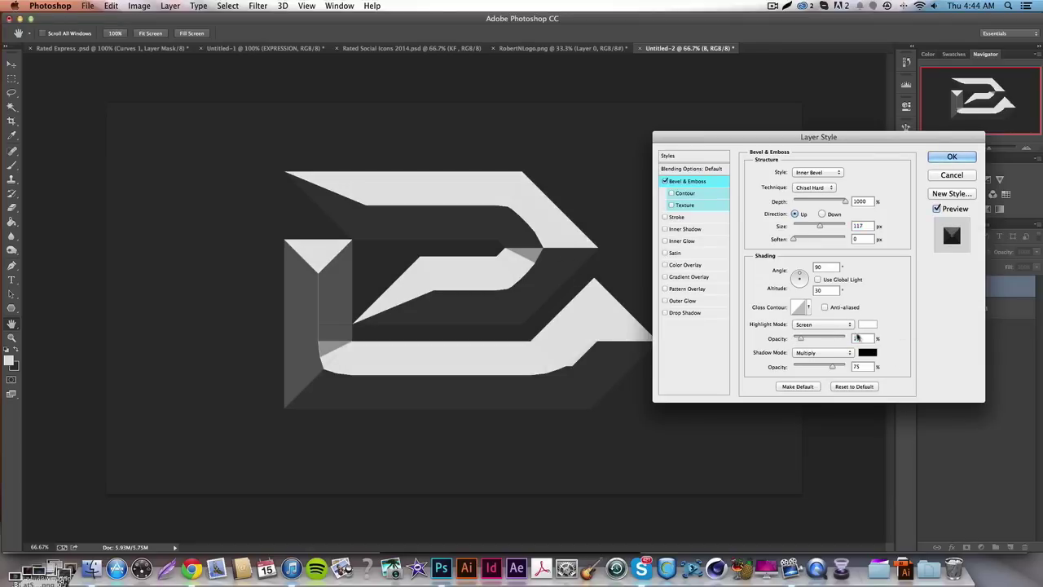
pyautogui.click(855, 366)
pyautogui.write('0')
pyautogui.press('Return')
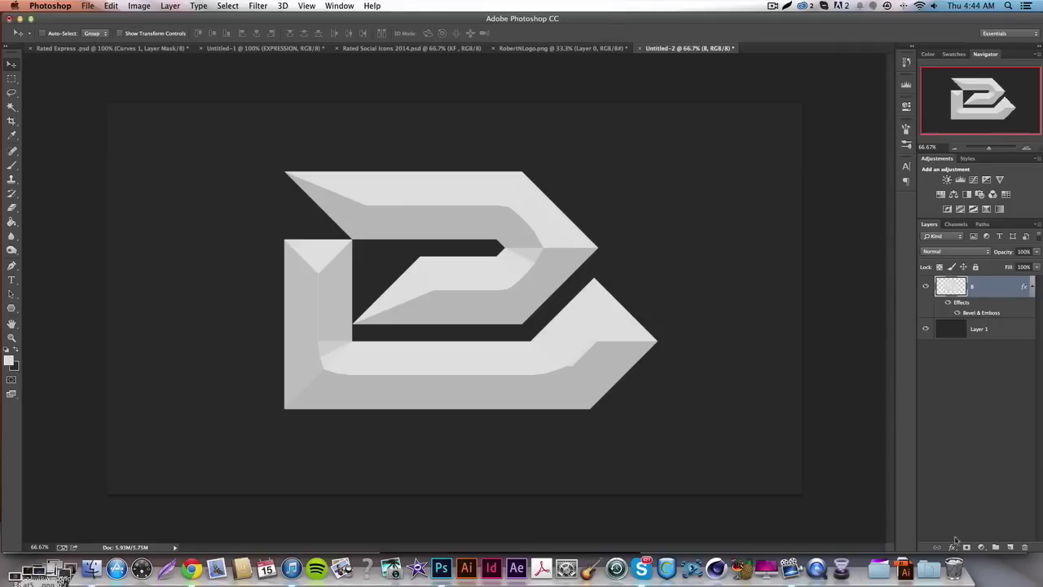
# Set the letter bevel's highlight and shadow opacities to 75% and apply it
pyautogui.click(951, 547)
pyautogui.click(986, 464)
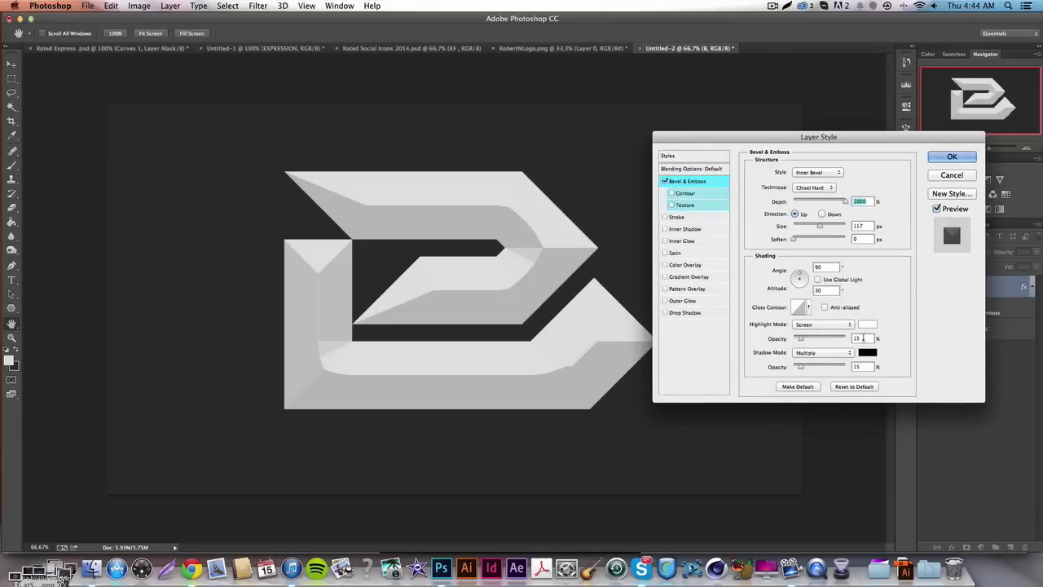
pyautogui.doubleClick(857, 337)
pyautogui.write('75')
pyautogui.doubleClick(858, 366)
pyautogui.write('75')
pyautogui.press('Return')
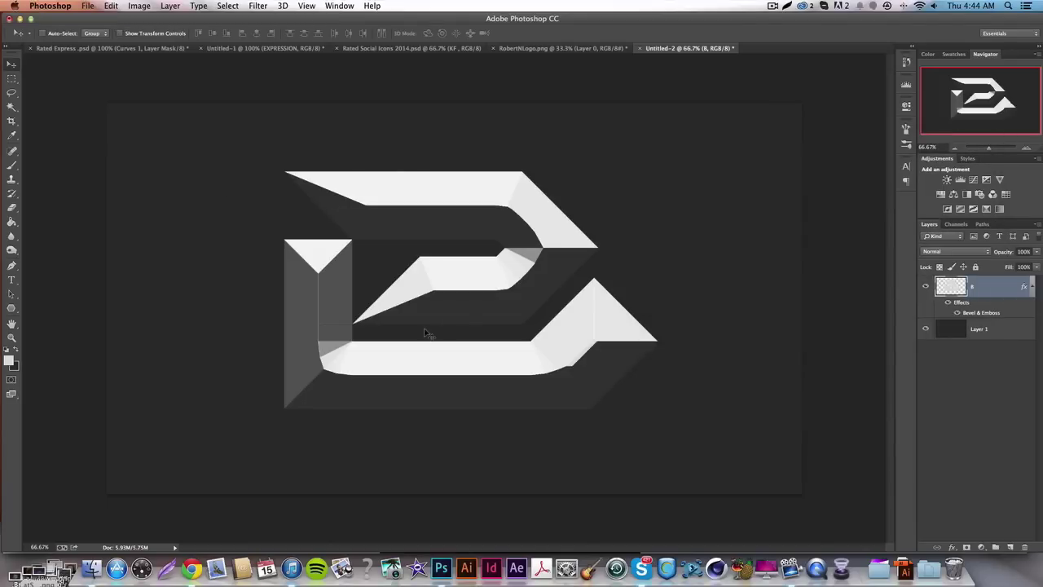
# Add a drop shadow to the letter with 0 px distance, 20% spread, 50 px size and 15% opacity
pyautogui.click(953, 546)
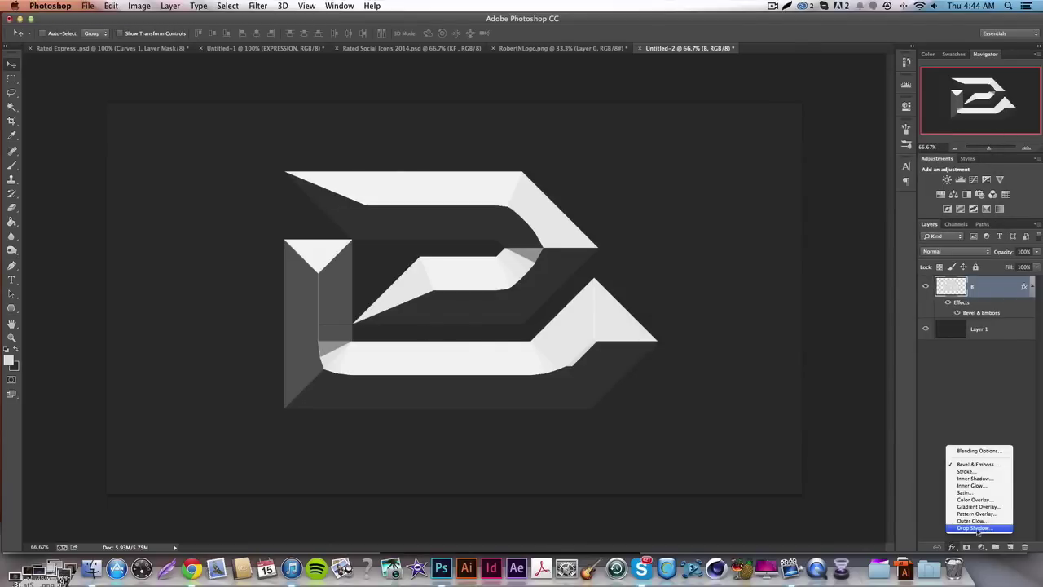
pyautogui.click(978, 531)
pyautogui.press('Tab')
pyautogui.press('Tab')
pyautogui.write('0')
pyautogui.press('Tab')
pyautogui.write('20')
pyautogui.press('Tab')
pyautogui.write('50')
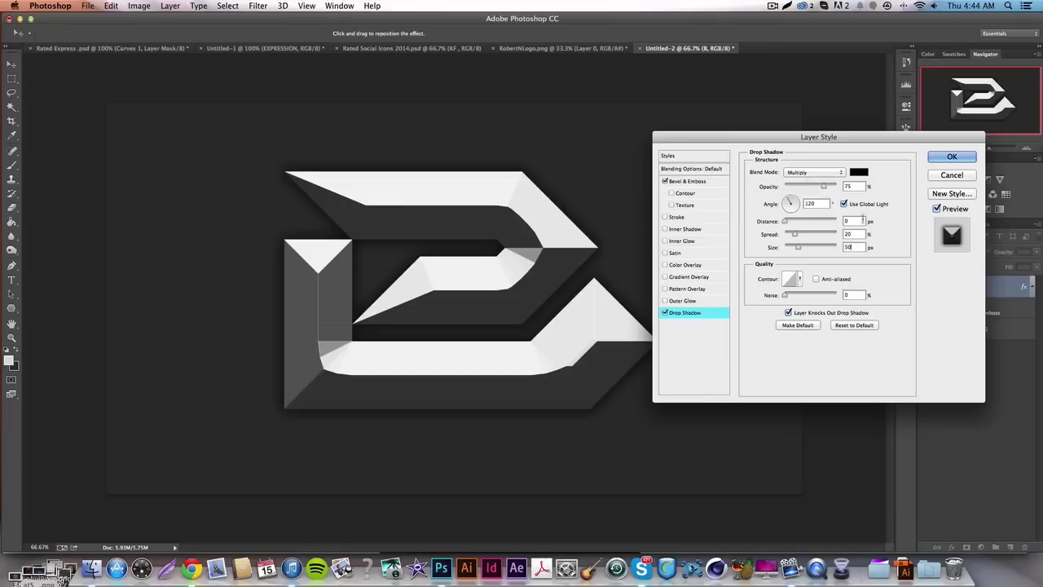
pyautogui.write('15')
pyautogui.press('Return')
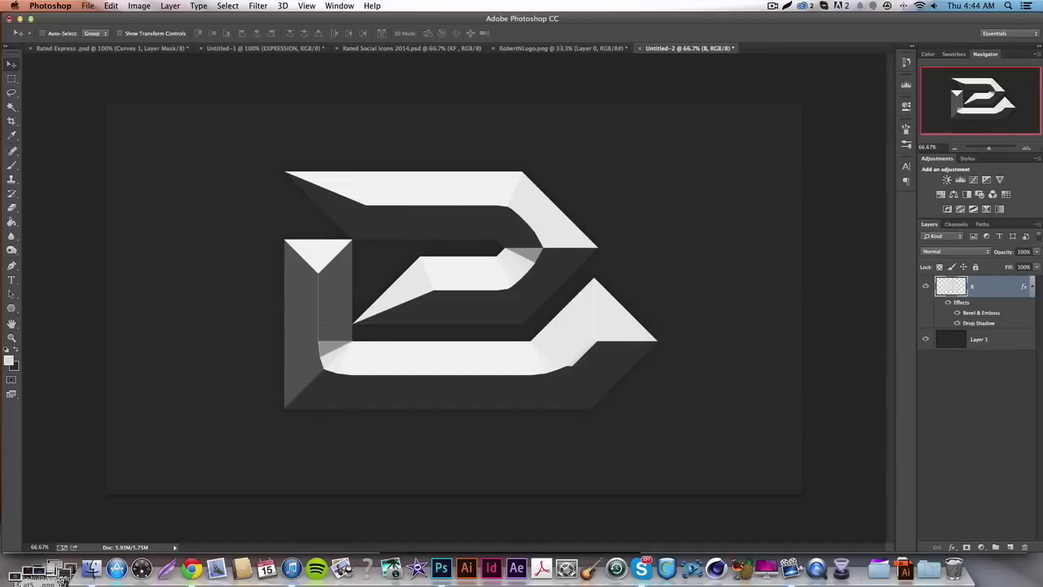
# Create a new layer above the letter and clip it to the letter layer
pyautogui.click(1032, 287)
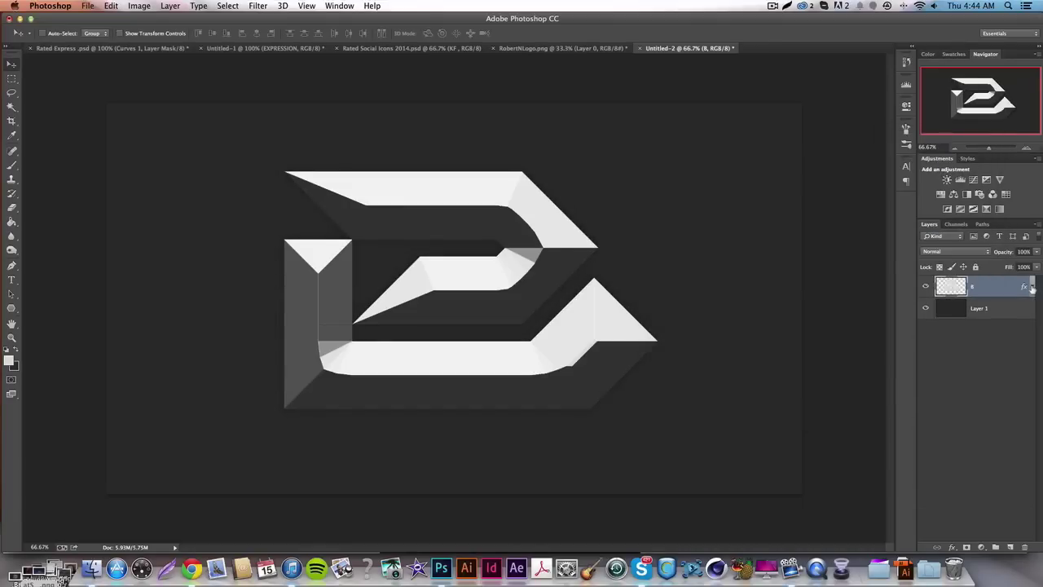
pyautogui.click(1010, 546)
pyautogui.keyDown('alt'); pyautogui.click(1007, 296); pyautogui.keyUp('alt')
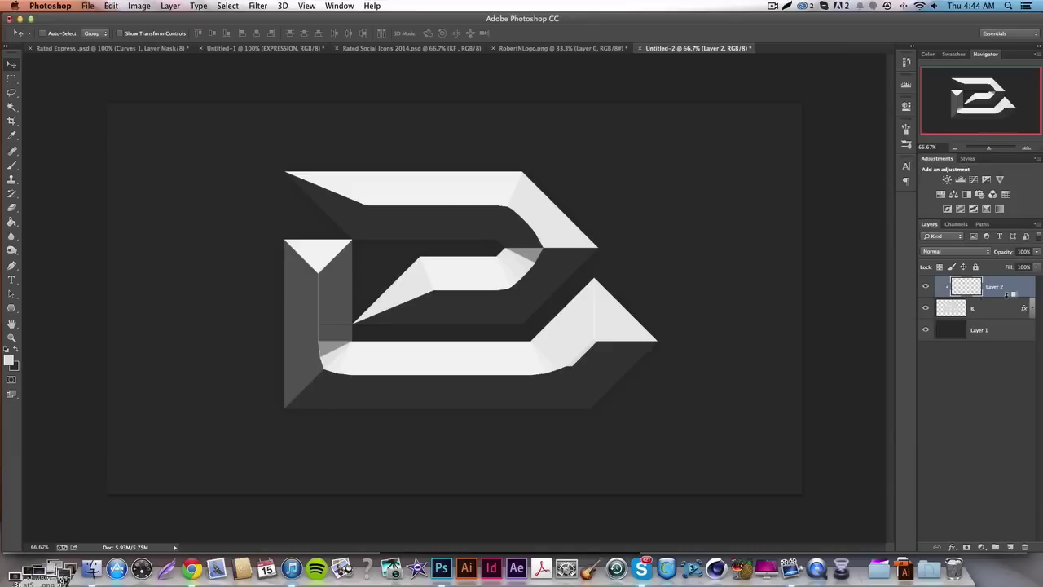
pyautogui.rightClick(998, 286)
pyautogui.click(788, 237)
# Activate the Pen tool and hide the letter layer's Bevel & Emboss effect after comparing it on and off
pyautogui.click(13, 266)
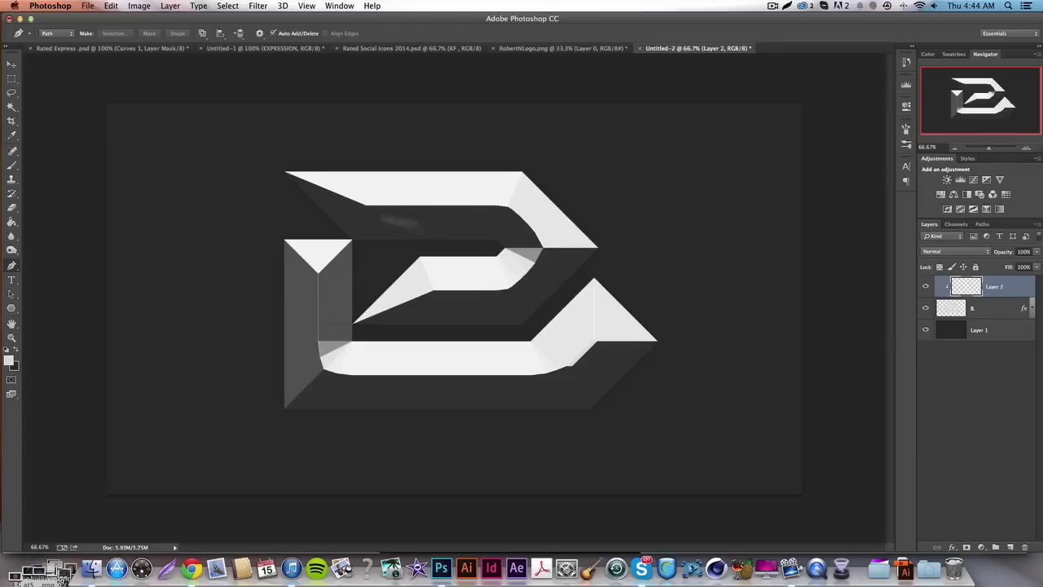
pyautogui.click(1031, 310)
pyautogui.click(957, 334)
pyautogui.click(956, 335)
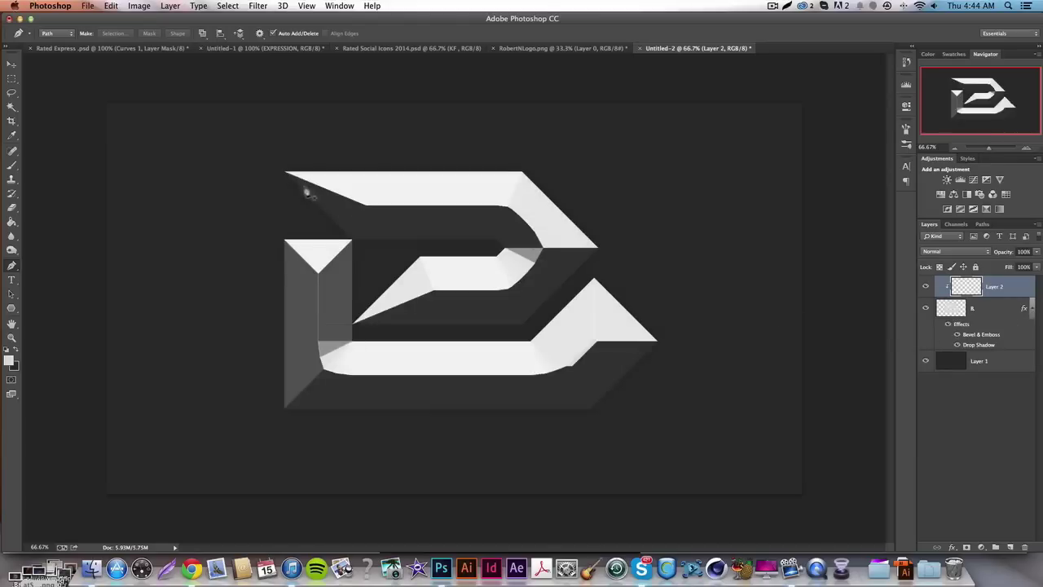
pyautogui.click(958, 335)
# Start a pen path from the letter's upper-left tip along the upper facet's lower edge, then up past the upper-right corner
pyautogui.click(285, 172)
pyautogui.click(364, 204)
pyautogui.moveTo(366, 206); pyautogui.dragTo(523, 209)
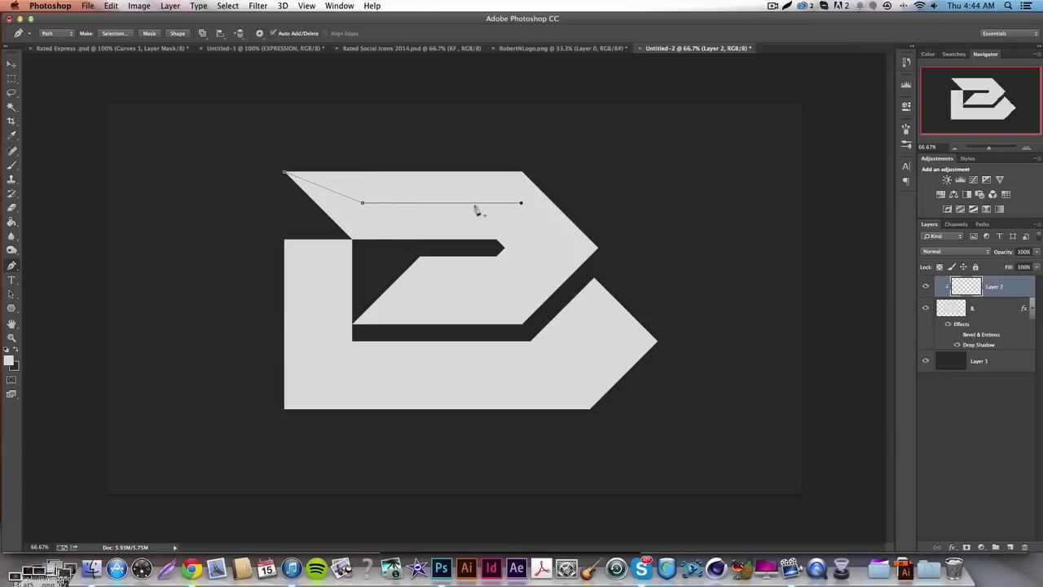
pyautogui.press('super+z')
pyautogui.moveTo(363, 204); pyautogui.dragTo(498, 204)
pyautogui.click(535, 151)
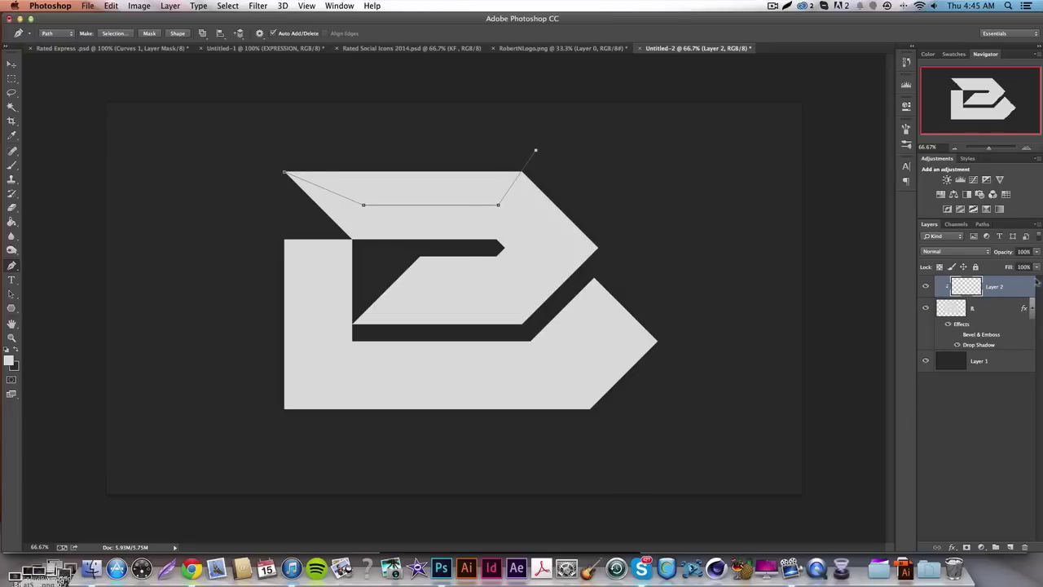
# Compare the path with the bevel shown, hide the bevel again and undo the last path point
pyautogui.click(956, 334)
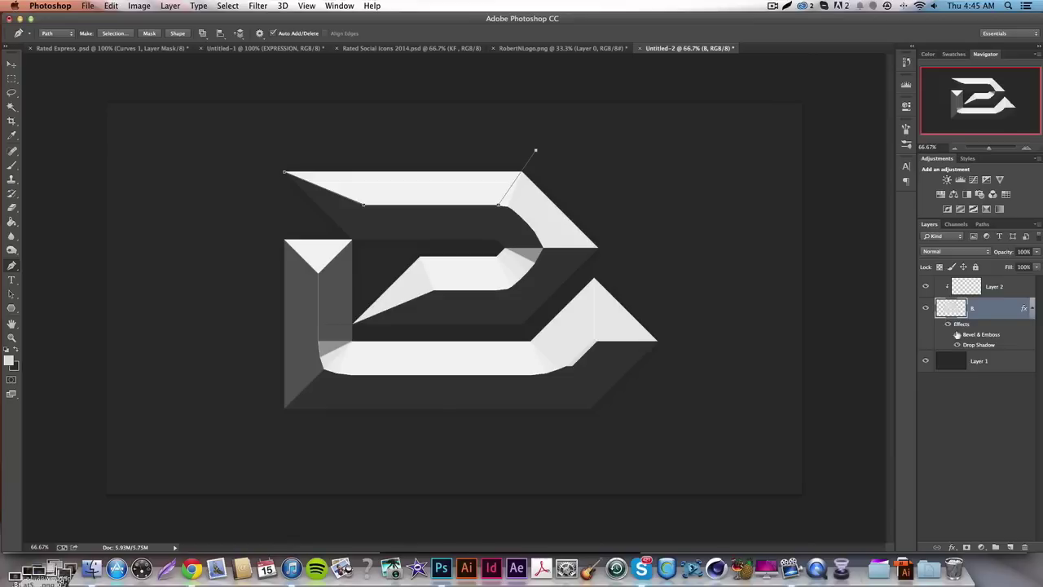
pyautogui.click(958, 334)
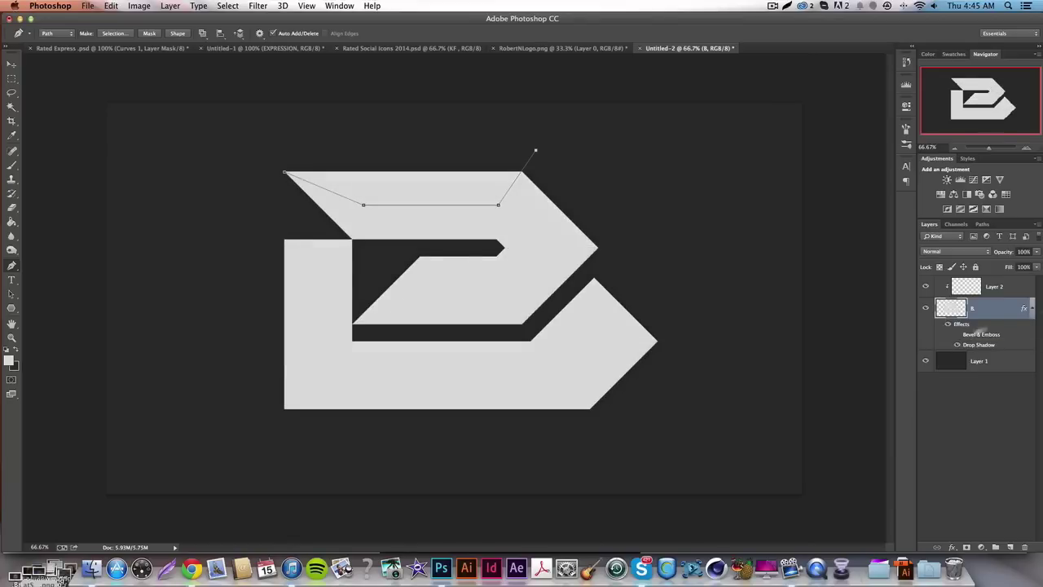
pyautogui.press('super+alt+z')
pyautogui.press('super+alt+z')
pyautogui.press('super+alt+z')
pyautogui.press('super+alt+z')
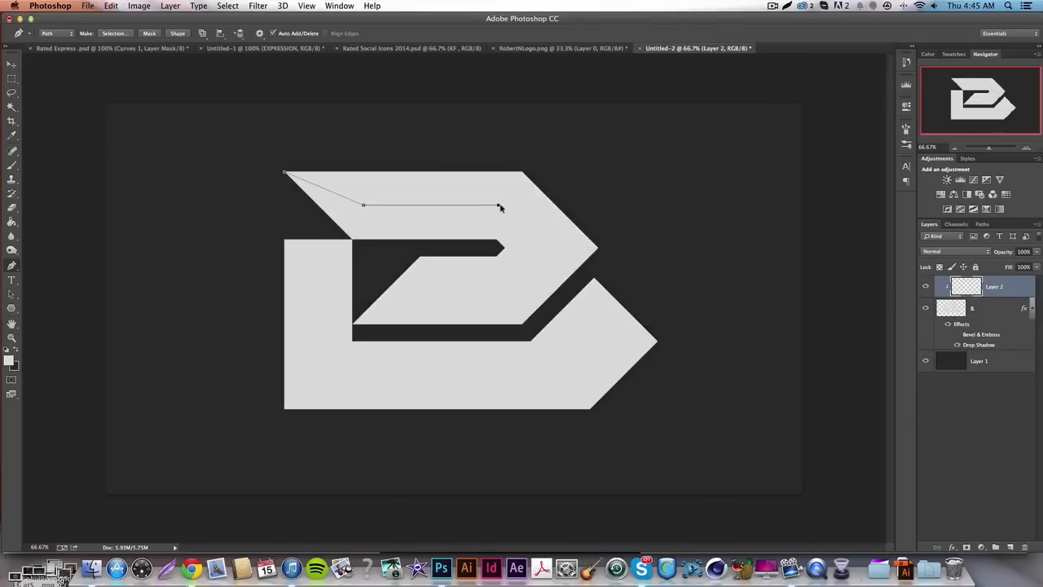
# Finish the upper facet path through its inner corner and around outside the letter's upper edge, closing it at the starting tip
pyautogui.click(506, 204)
pyautogui.click(525, 161)
pyautogui.click(330, 139)
pyautogui.click(285, 173)
# Fill the closed path with colour e8e8e8 on the clipped layer and delete the path
pyautogui.rightClick(352, 283)
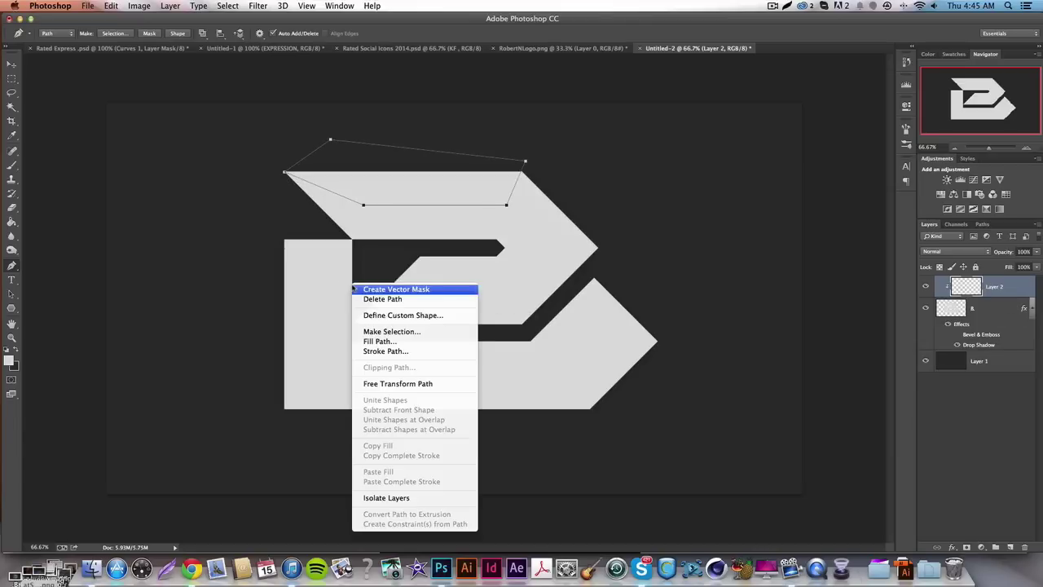
pyautogui.click(383, 342)
pyautogui.click(674, 208)
pyautogui.click(675, 208)
pyautogui.click(546, 259)
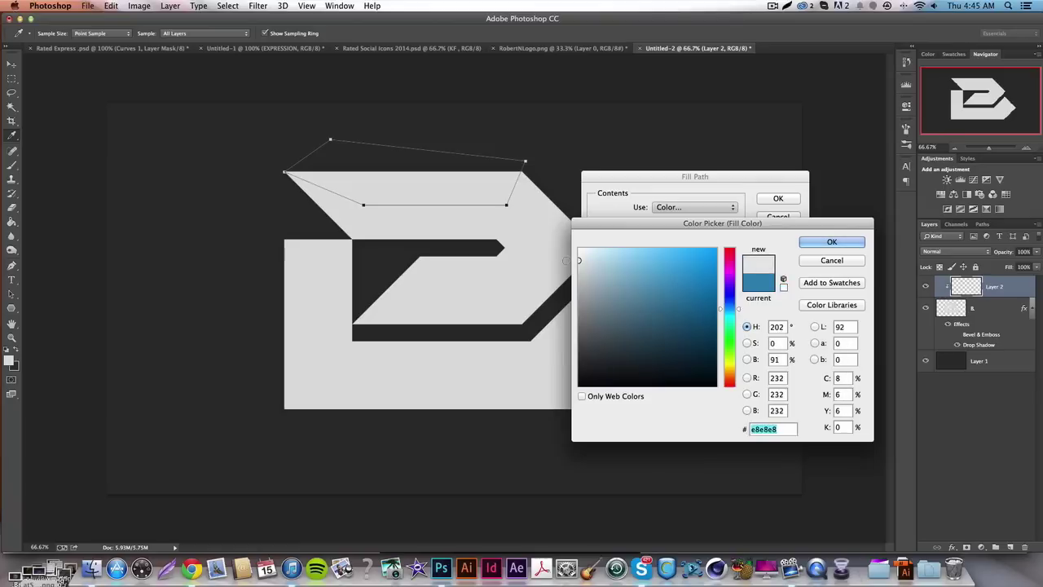
pyautogui.press('Return')
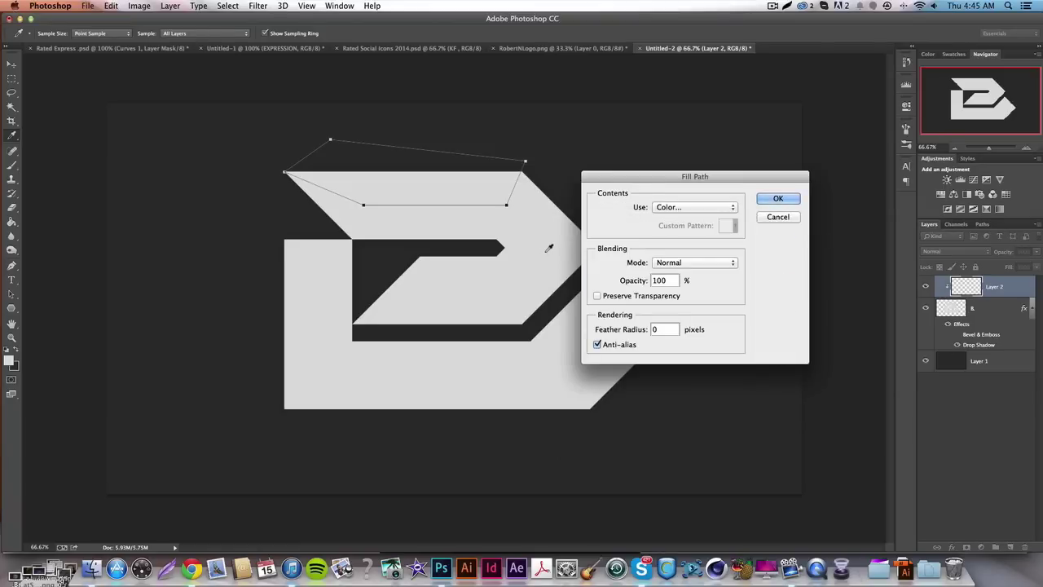
pyautogui.press('Return')
pyautogui.rightClick(546, 248)
pyautogui.click(570, 255)
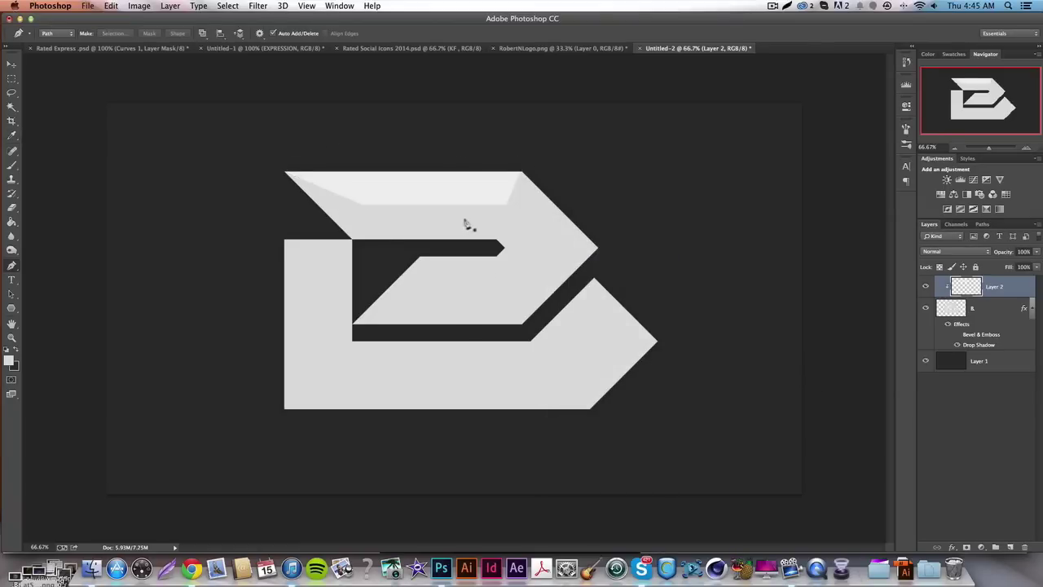
# Toggle the letter's Bevel & Emboss effect to compare the filled upper facet with the bevel's shading
pyautogui.click(993, 314)
pyautogui.click(957, 335)
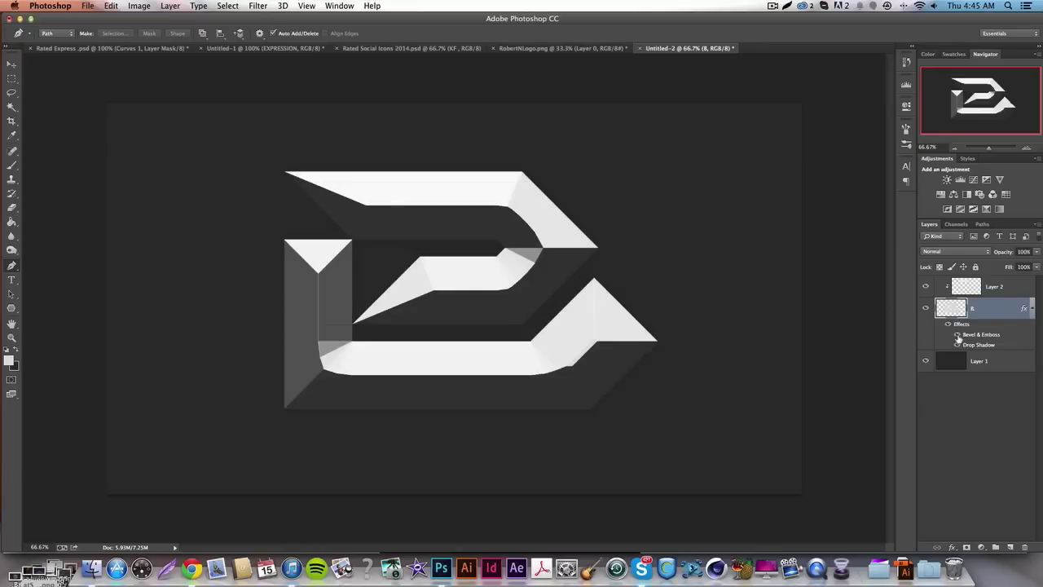
pyautogui.click(957, 336)
pyautogui.click(957, 336)
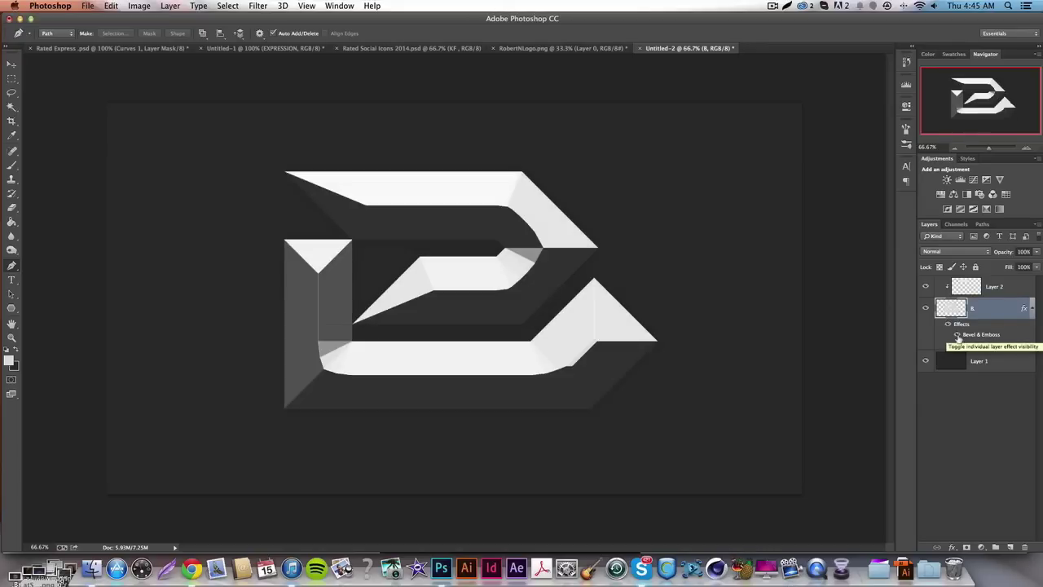
pyautogui.click(957, 336)
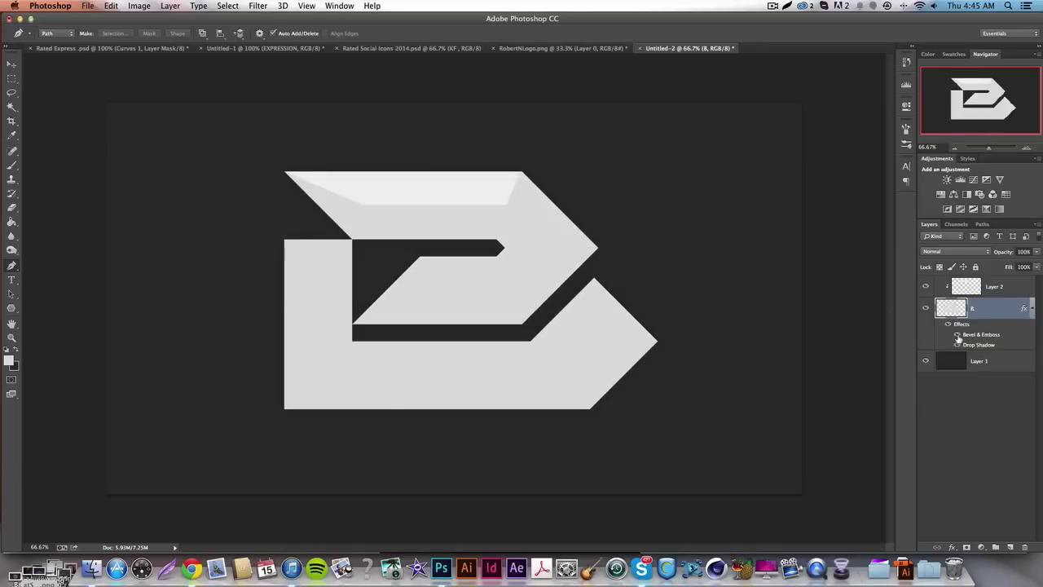
pyautogui.click(958, 335)
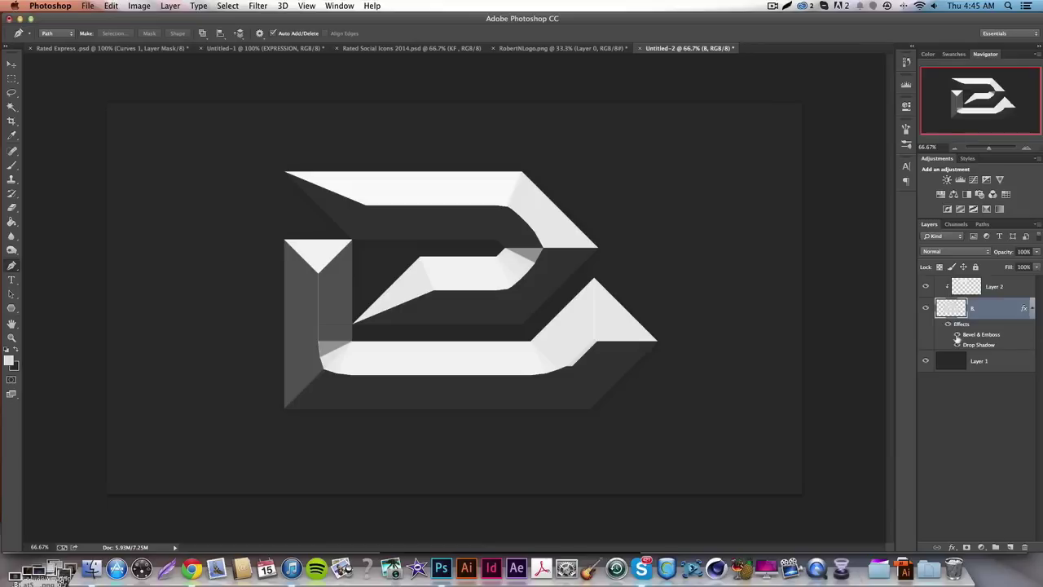
# Hide the letter's Bevel & Emboss effect and add a new clipped layer directly above the letter
pyautogui.click(958, 336)
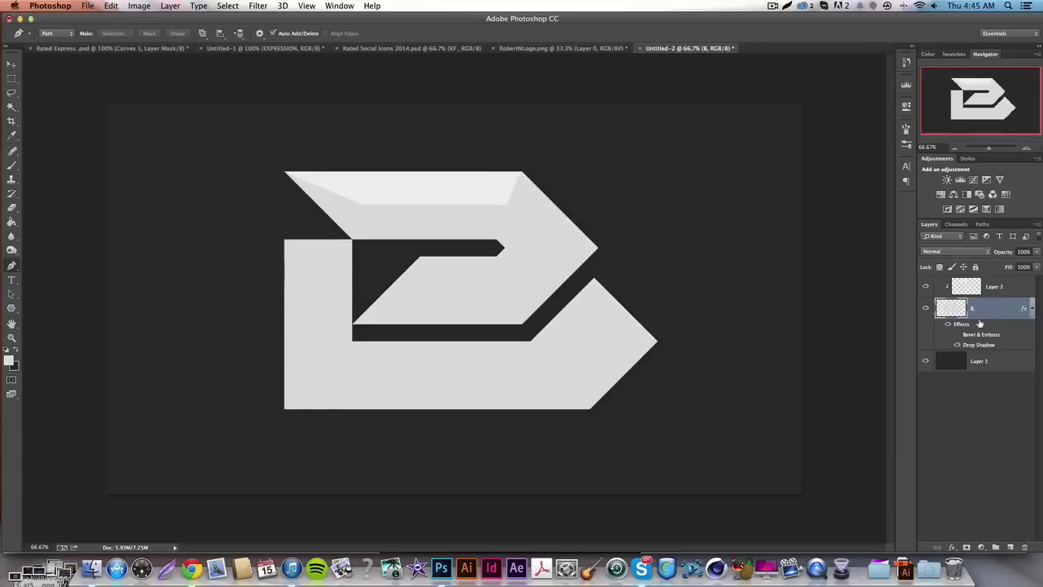
pyautogui.click(1009, 547)
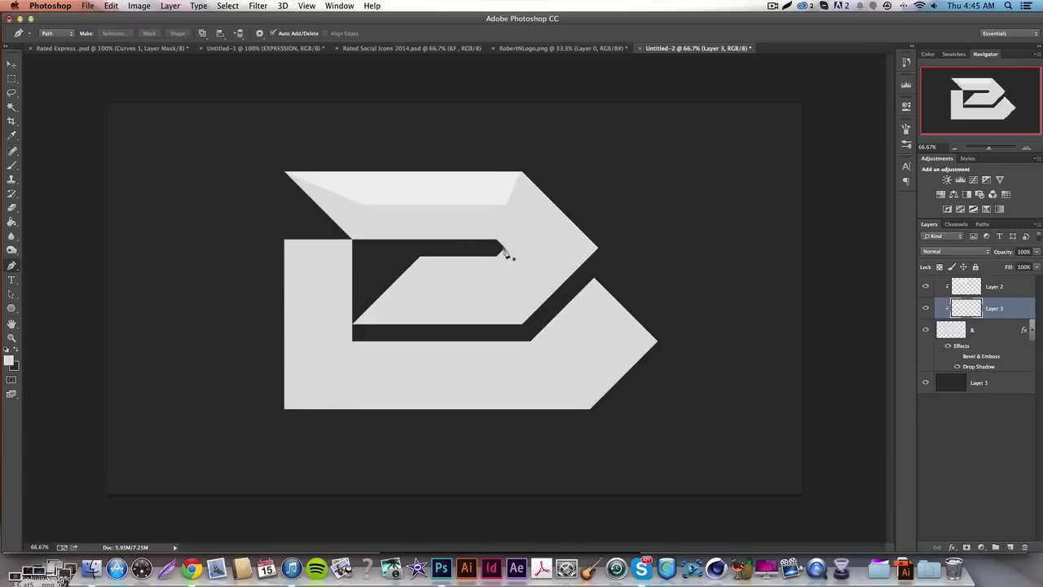
pyautogui.click(503, 248)
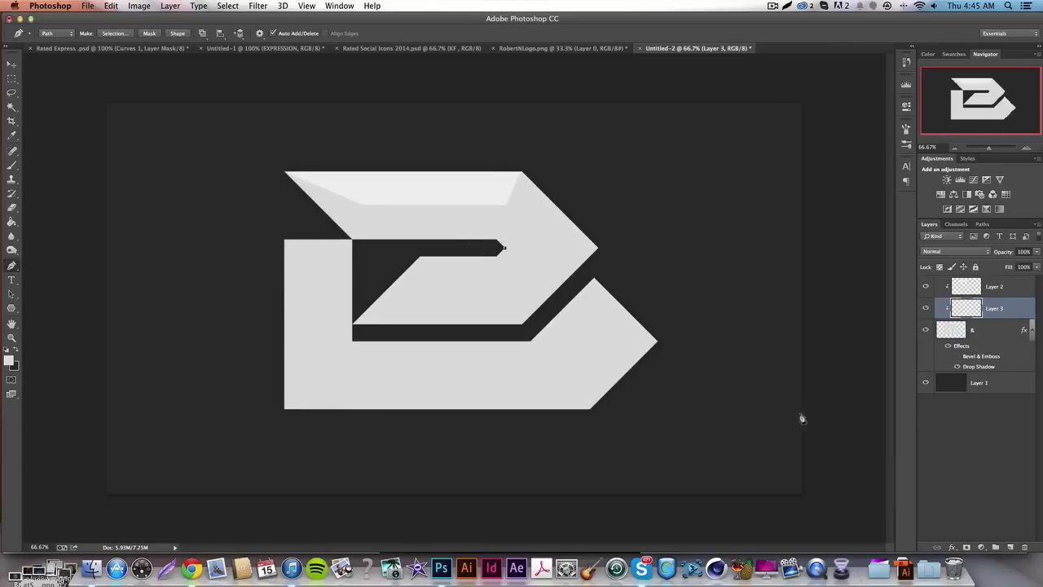
pyautogui.click(957, 357)
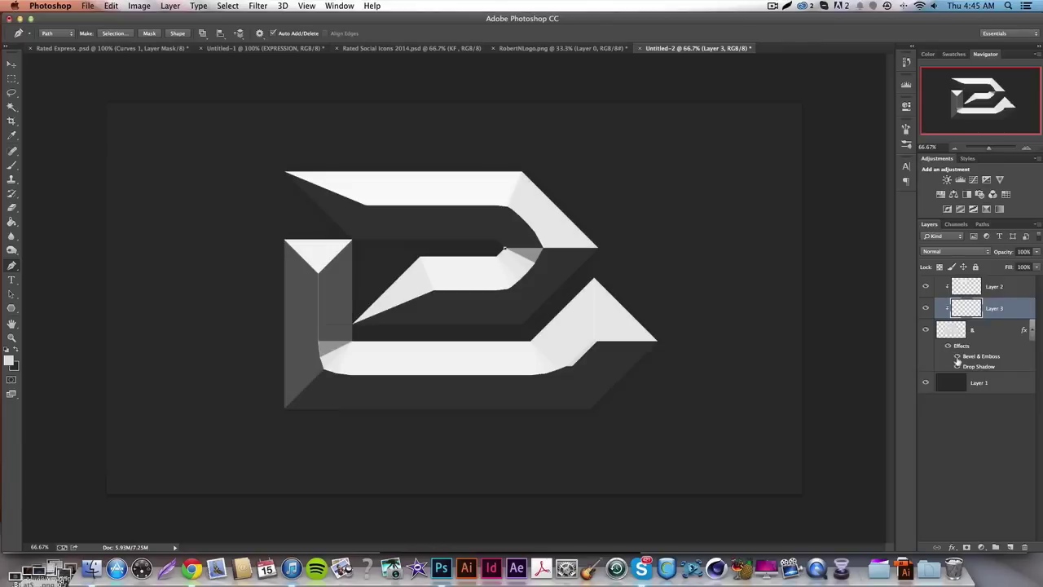
pyautogui.click(958, 357)
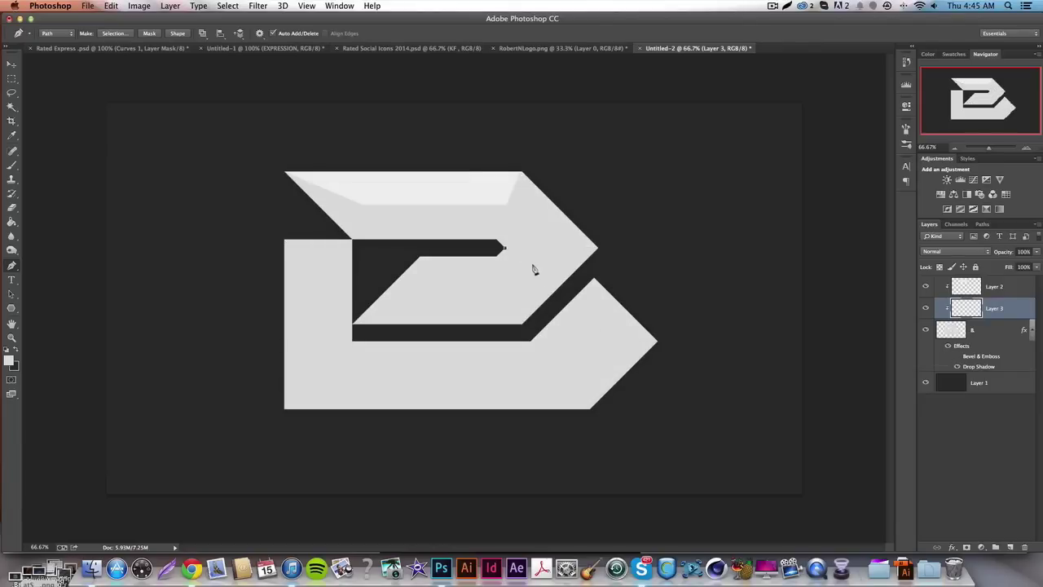
pyautogui.click(508, 289)
pyautogui.click(436, 287)
pyautogui.click(413, 246)
pyautogui.click(504, 247)
pyautogui.click(957, 356)
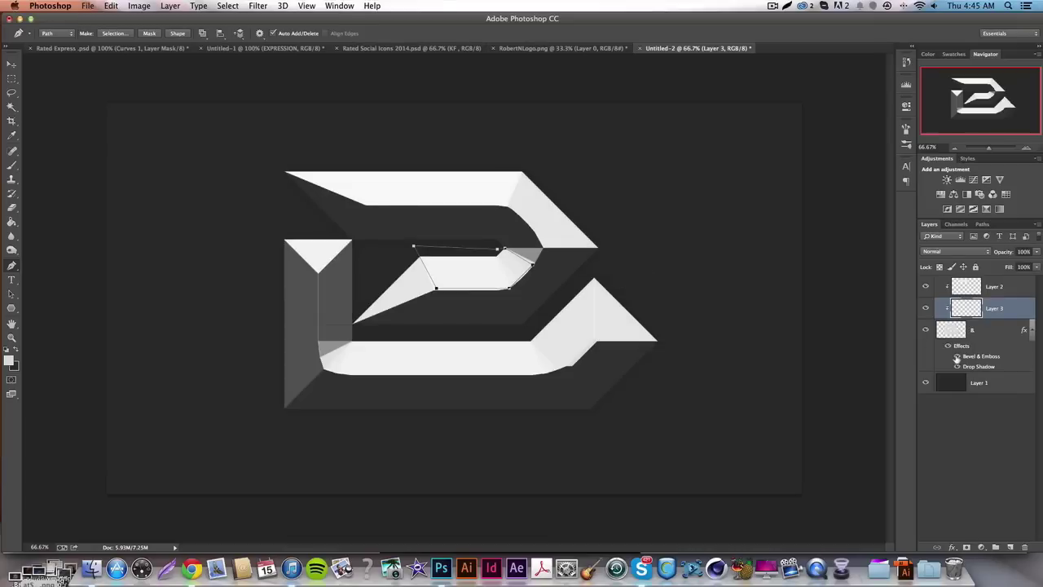
pyautogui.click(957, 356)
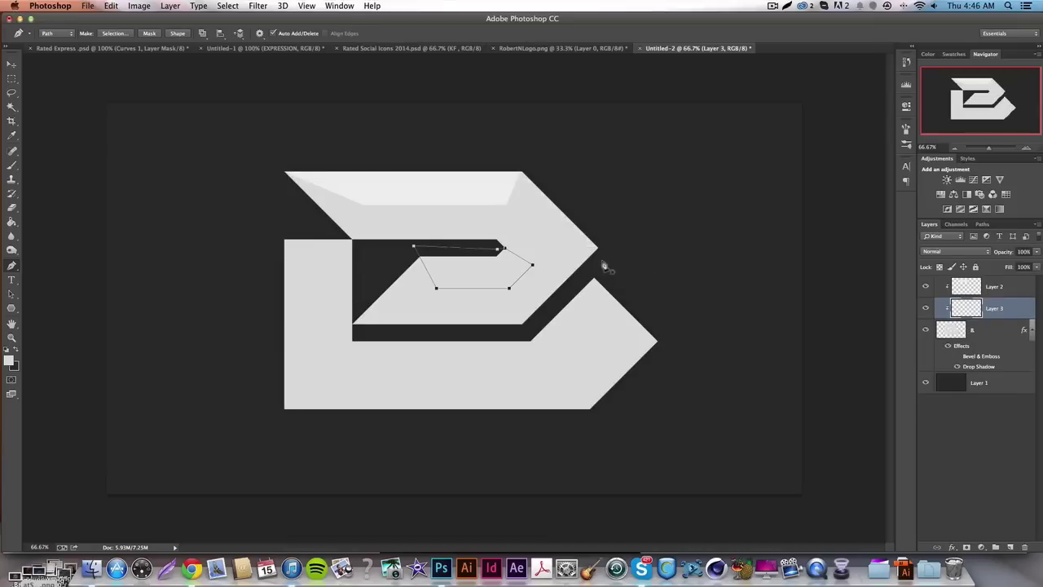
pyautogui.press('super+z')
pyautogui.press('super+z')
pyautogui.press('super+alt+z')
pyautogui.press('super+alt+z')
pyautogui.press('super+alt+z')
pyautogui.press('super+alt+z')
pyautogui.press('super+alt+z')
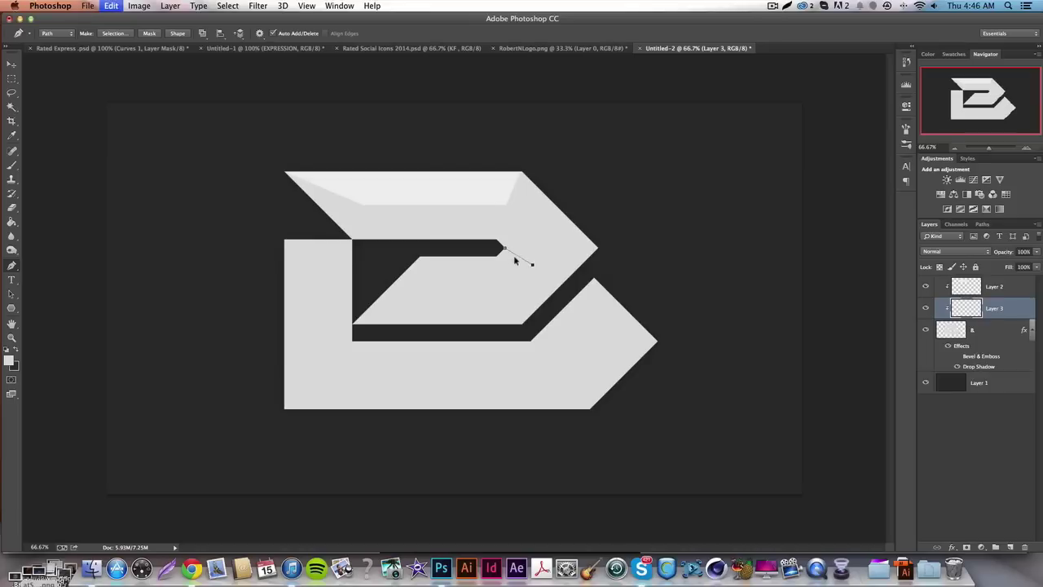
pyautogui.press('super+alt+z')
pyautogui.press('super+shift+z')
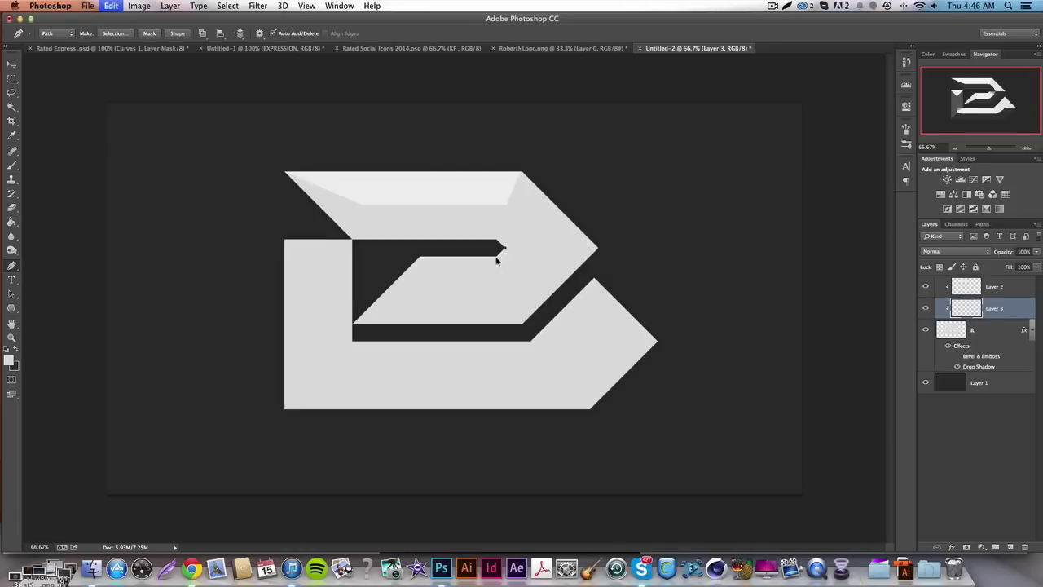
# Draw a closed four-sided facet path on the middle arm, from the inner notch's lower corner down into the arm and around outside its upper edge
pyautogui.click(494, 258)
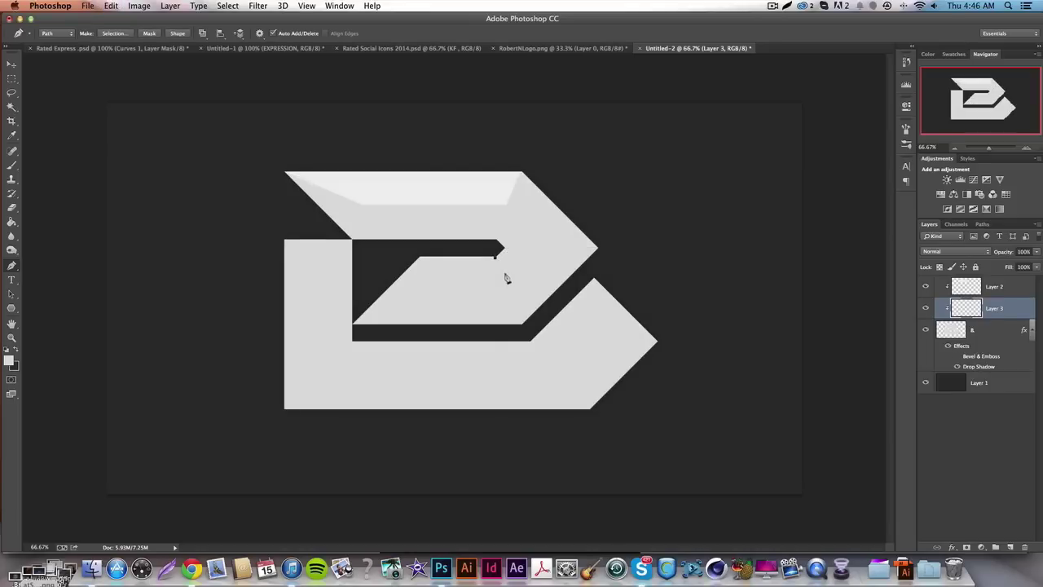
pyautogui.press('super+alt+z')
pyautogui.click(494, 257)
pyautogui.press('super+alt+z')
pyautogui.click(506, 287)
pyautogui.press('super+alt+z')
pyautogui.click(507, 290)
pyautogui.click(445, 290)
pyautogui.click(417, 252)
pyautogui.press('super+alt+z')
pyautogui.click(415, 253)
pyautogui.press('super+alt+z')
pyautogui.click(456, 248)
pyautogui.click(494, 256)
# Fill the middle arm's facet path with light grey on the clipped layer and delete the path
pyautogui.rightClick(713, 307)
pyautogui.click(738, 359)
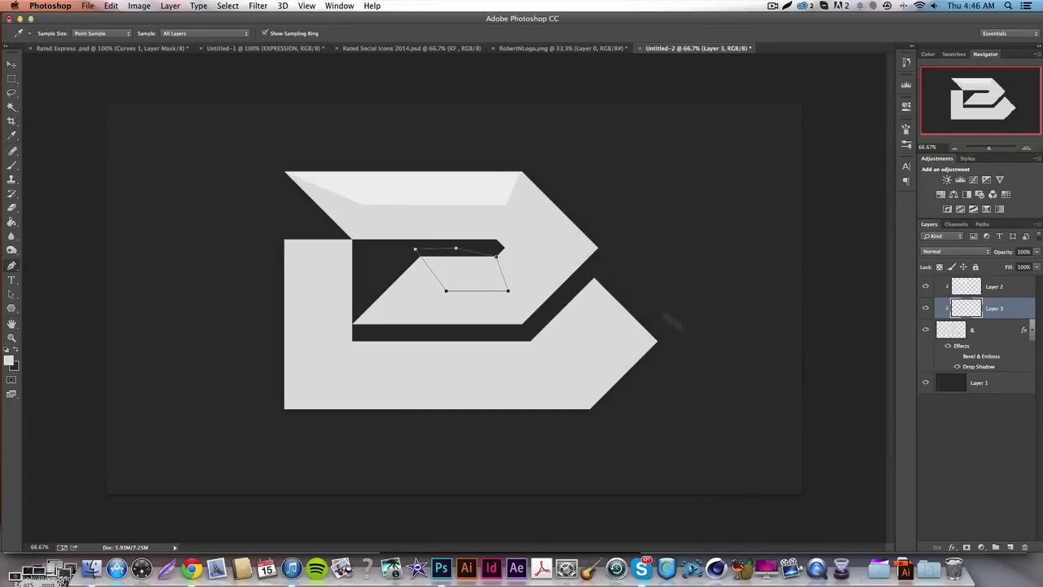
pyautogui.rightClick(628, 271)
pyautogui.click(644, 279)
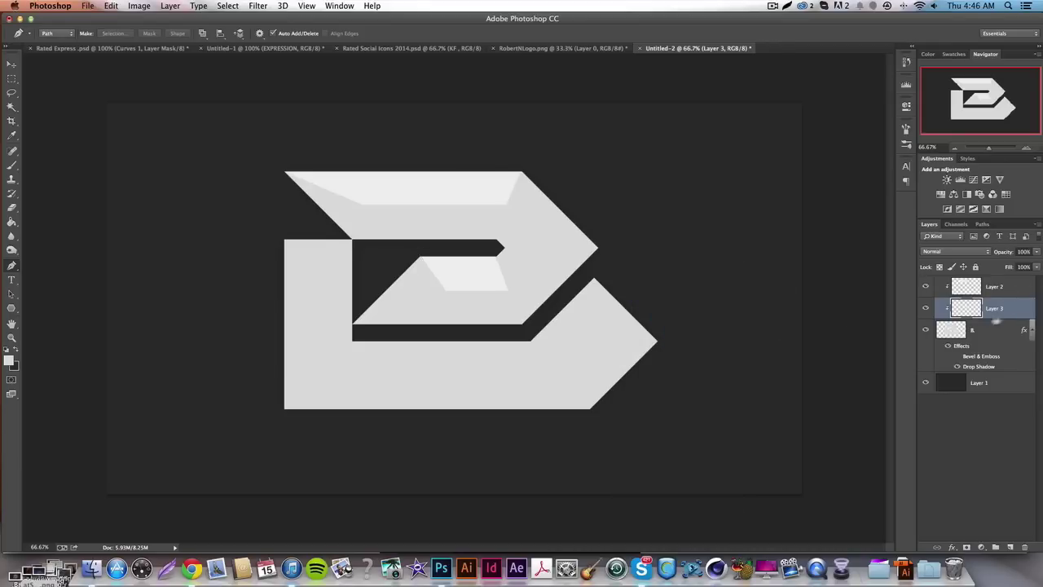
# Add another clipped layer directly above the letter and toggle Bevel & Emboss to compare the shading, leaving the bevel hidden
pyautogui.keyDown('ctrl'); pyautogui.click(1009, 546); pyautogui.keyUp('ctrl')
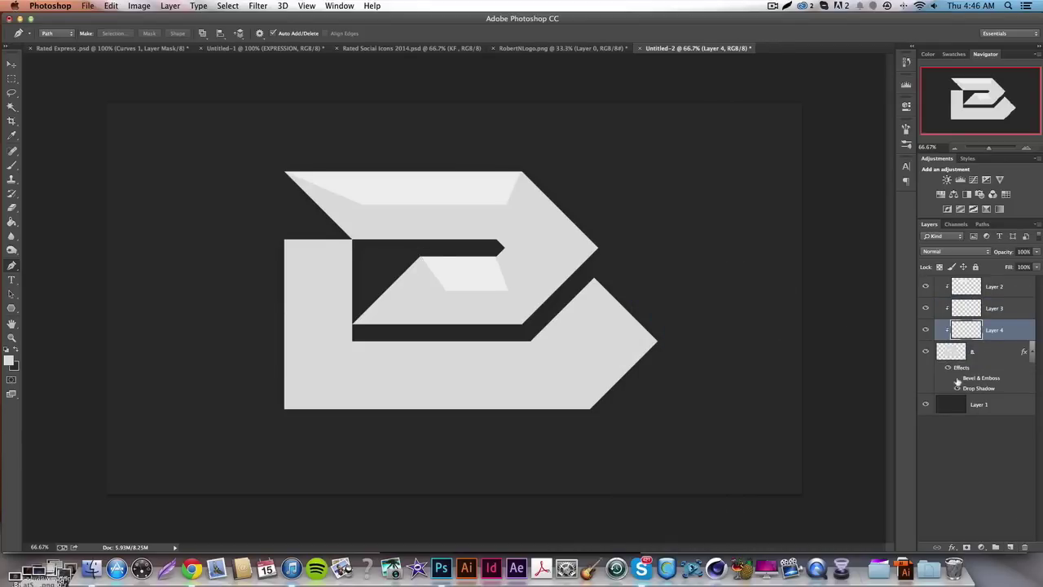
pyautogui.click(957, 380)
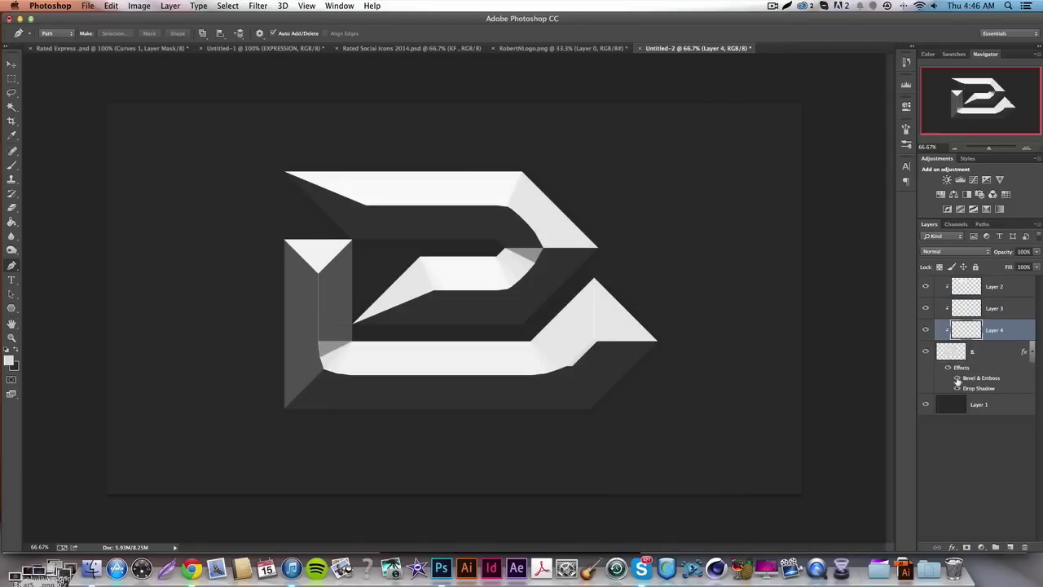
pyautogui.click(957, 380)
pyautogui.click(958, 380)
pyautogui.click(957, 380)
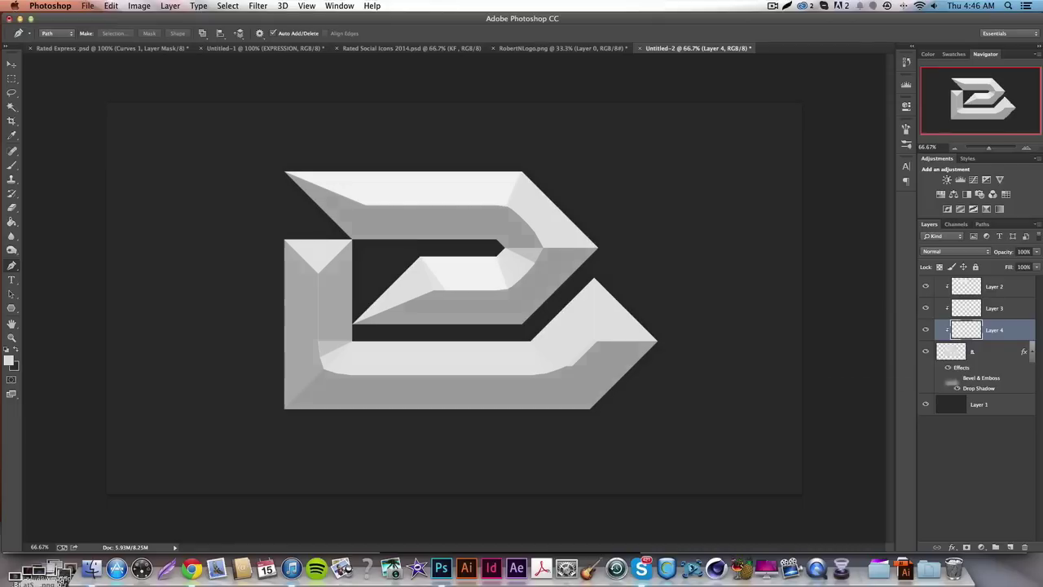
# Draw a closed facet path along the bottom bar's upper edge, with slanted ends from both inner corners to a straight line along the bar's middle
pyautogui.click(352, 341)
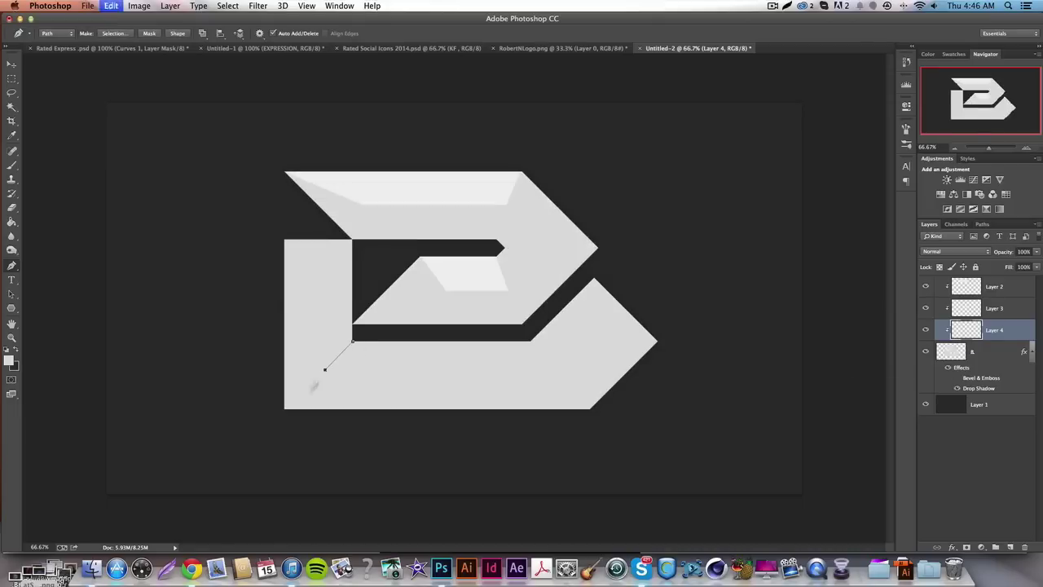
pyautogui.press('super+z')
pyautogui.click(322, 373)
pyautogui.press('alt+super+z')
pyautogui.press('alt+super+z')
pyautogui.click(318, 374)
pyautogui.click(549, 373)
pyautogui.press('super+z')
pyautogui.click(561, 375)
pyautogui.press('super+z')
pyautogui.click(565, 375)
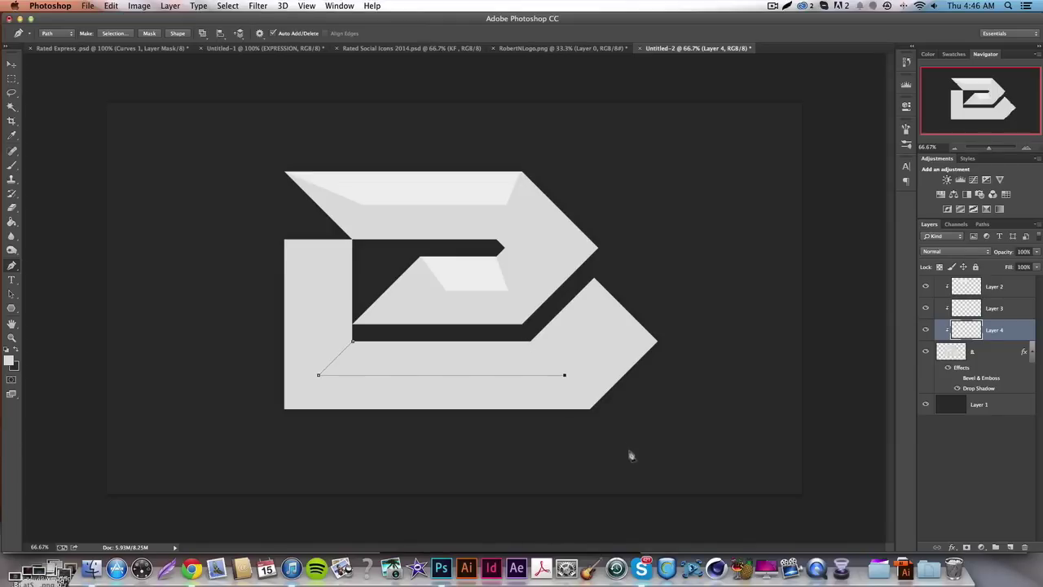
pyautogui.click(522, 332)
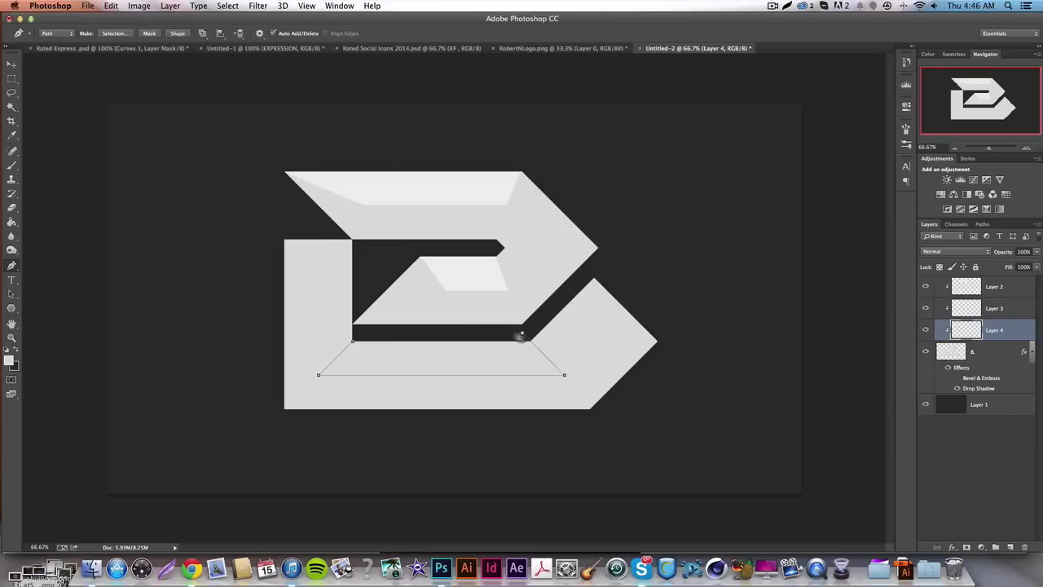
pyautogui.click(353, 342)
# Fill the bottom bar's facet path with the same light grey and delete the path
pyautogui.rightClick(763, 381)
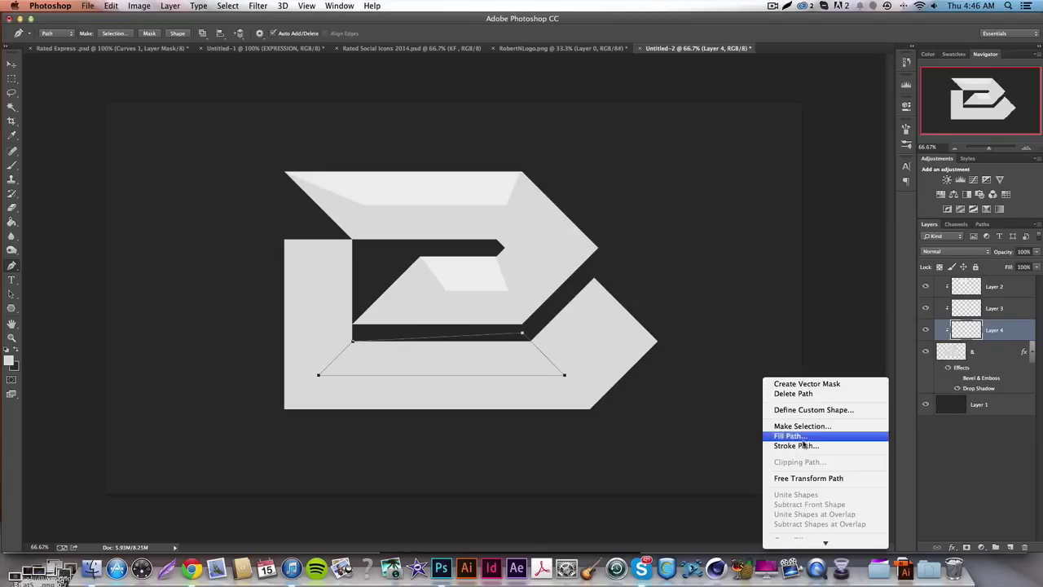
pyautogui.click(787, 436)
pyautogui.press('Return')
pyautogui.rightClick(689, 378)
pyautogui.click(560, 393)
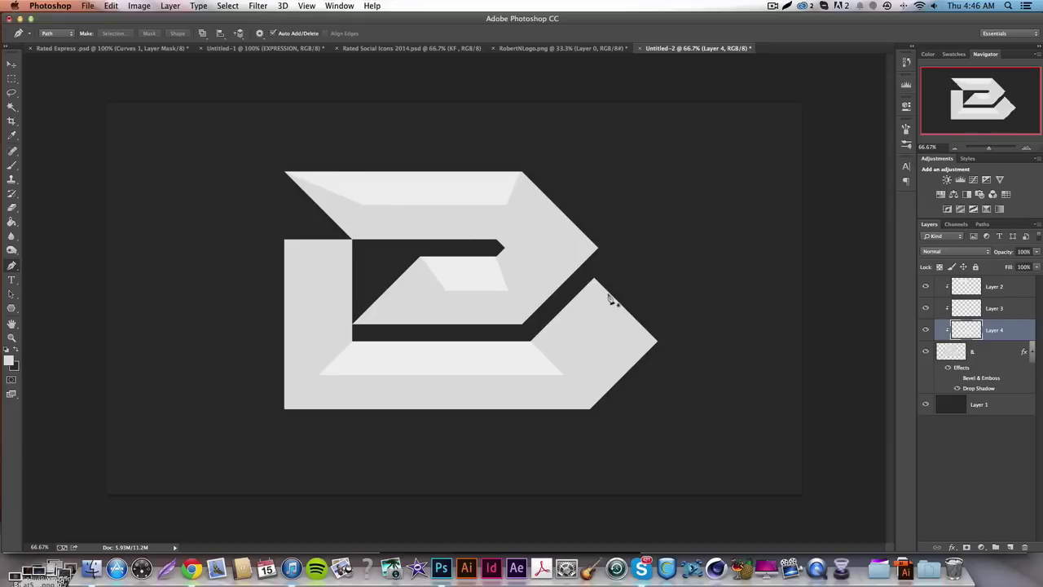
# Select the letter's layer and add a new clipped layer directly above it for the darker facets
pyautogui.doubleClick(988, 349)
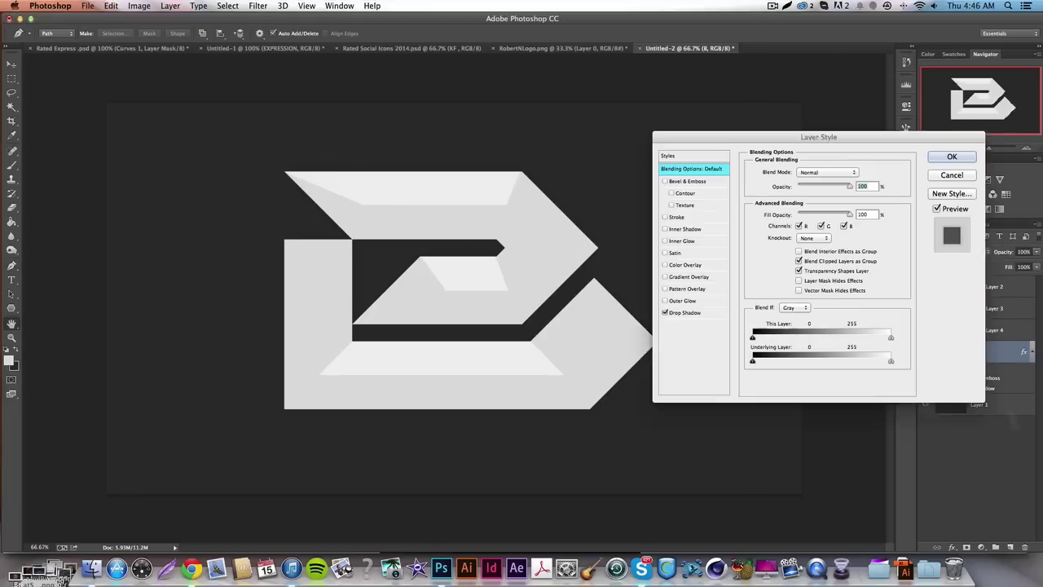
pyautogui.press('Escape')
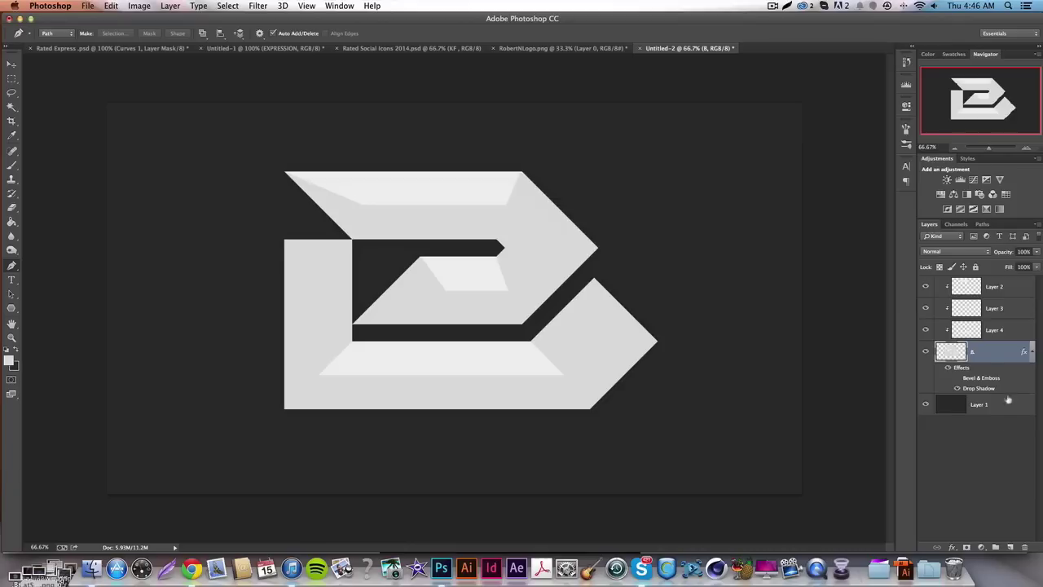
pyautogui.click(1009, 547)
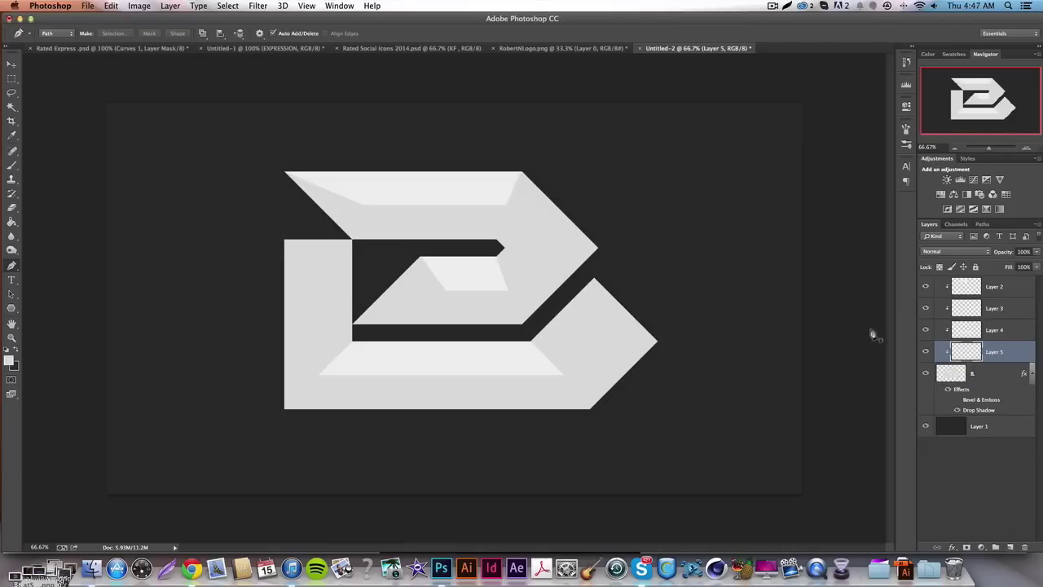
# Toggle the letter's Bevel & Emboss effect to examine where its dark facets lie, leaving it hidden
pyautogui.click(954, 405)
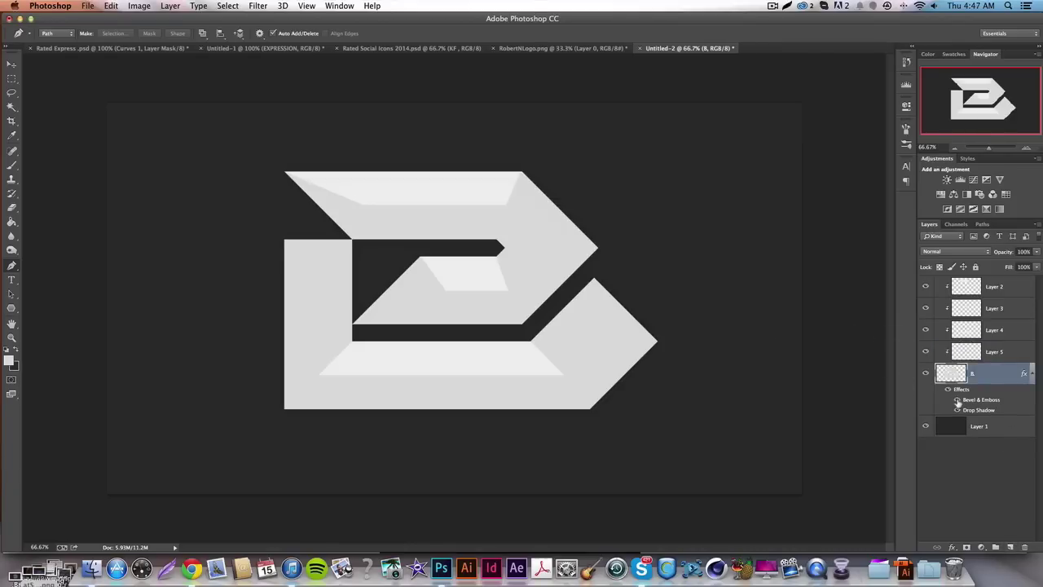
pyautogui.click(957, 400)
pyautogui.click(957, 400)
pyautogui.click(957, 400)
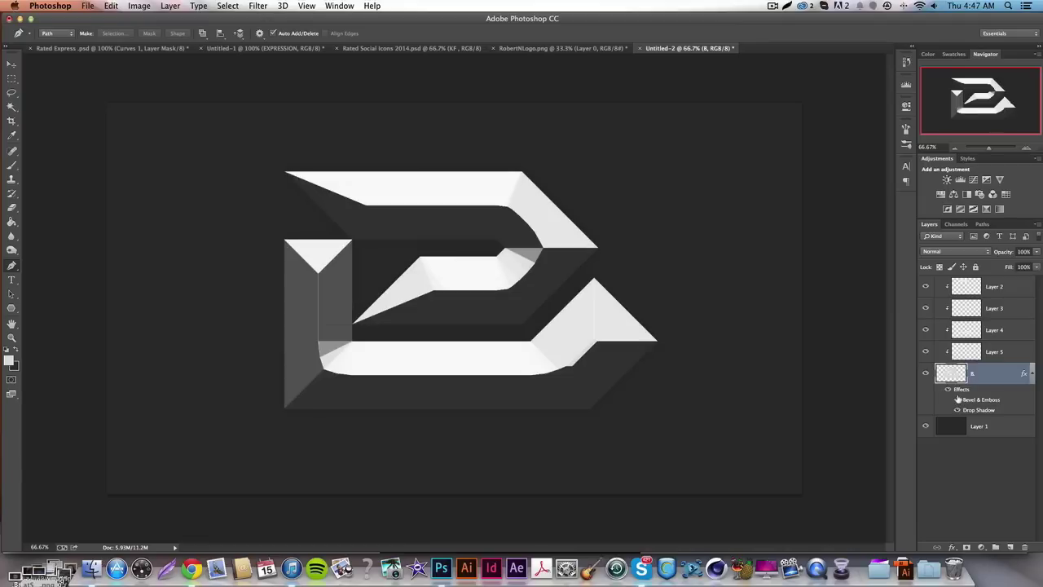
pyautogui.click(958, 400)
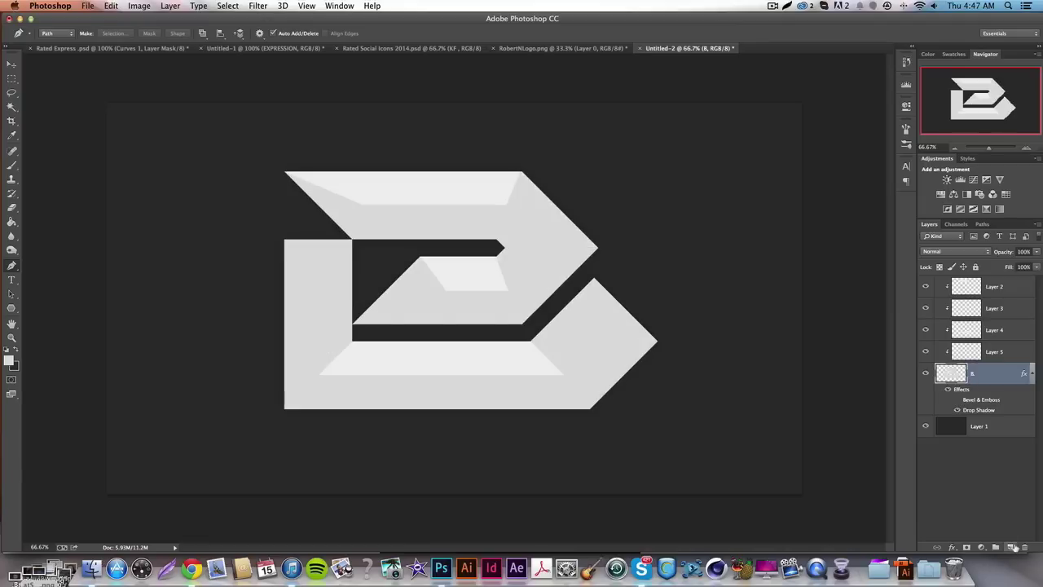
# On the new clipped layer, draw a closed path around the upper arm's lower facet, running out past the letter's top edge
pyautogui.click(970, 354)
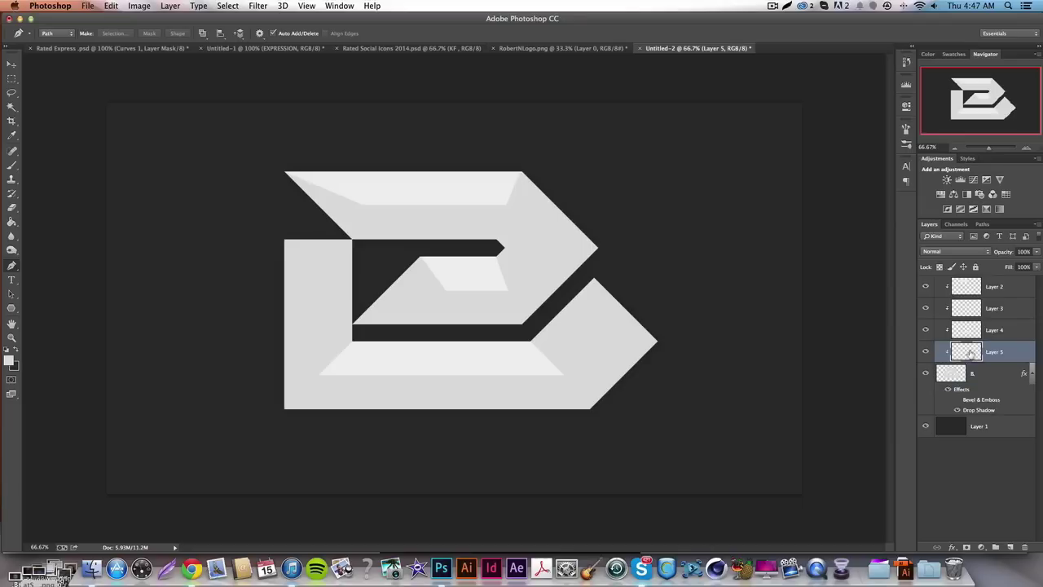
pyautogui.click(362, 205)
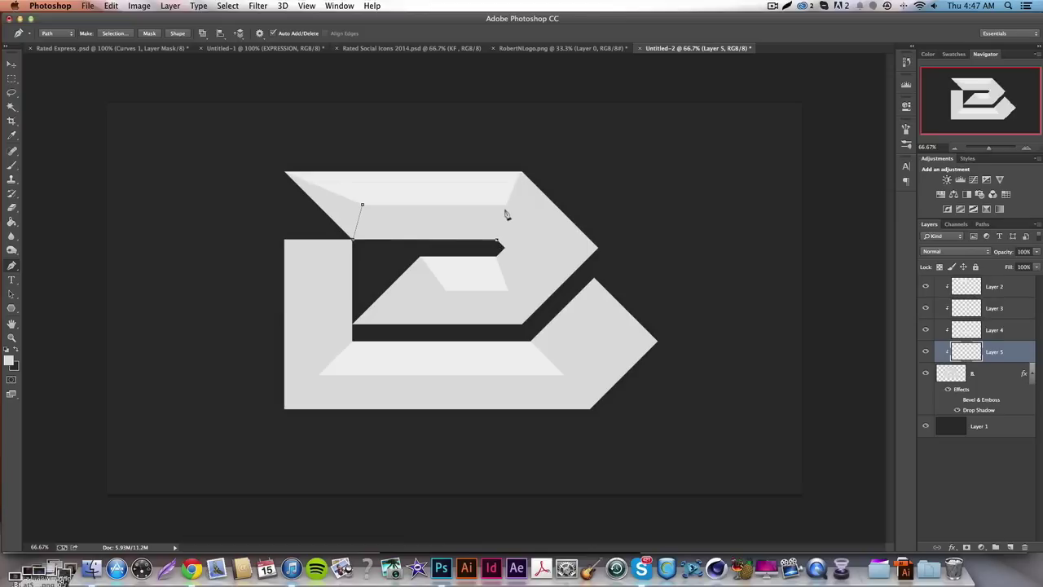
pyautogui.click(466, 154)
pyautogui.click(363, 205)
# Fill the upper arm's lower-facet path with a custom darker grey and delete the path
pyautogui.rightClick(424, 233)
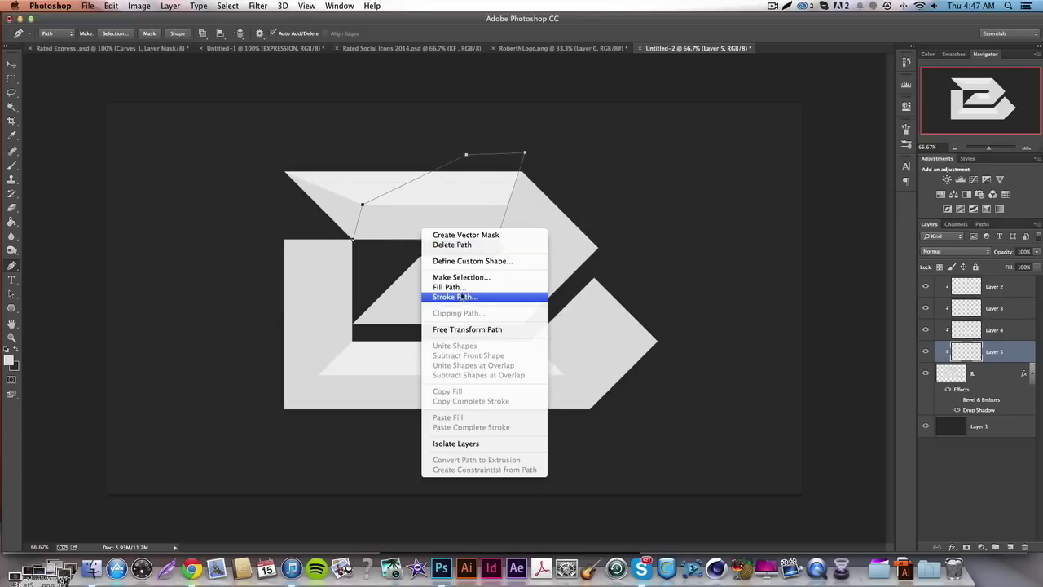
pyautogui.click(464, 288)
pyautogui.click(694, 207)
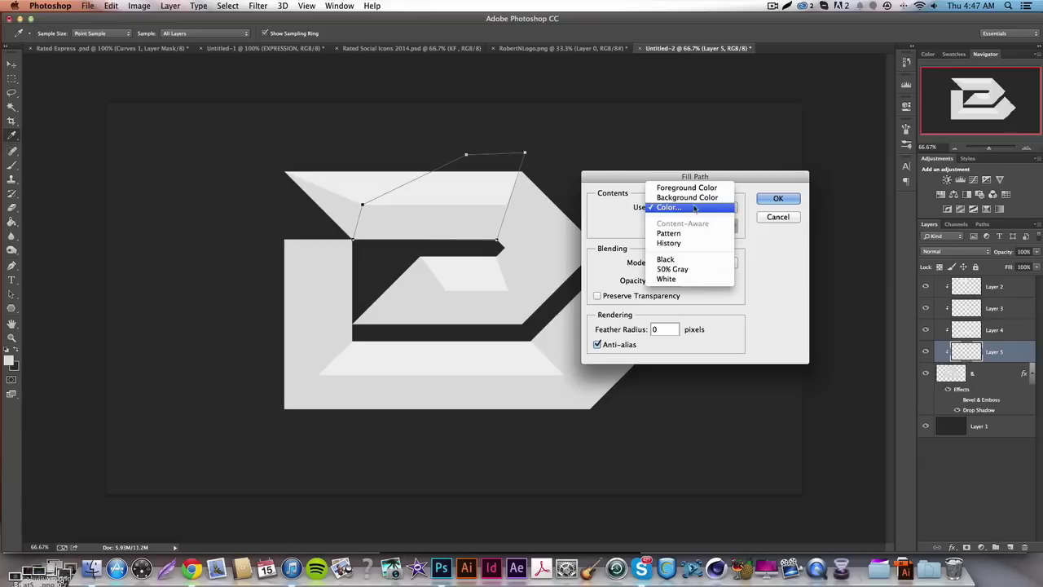
pyautogui.click(694, 209)
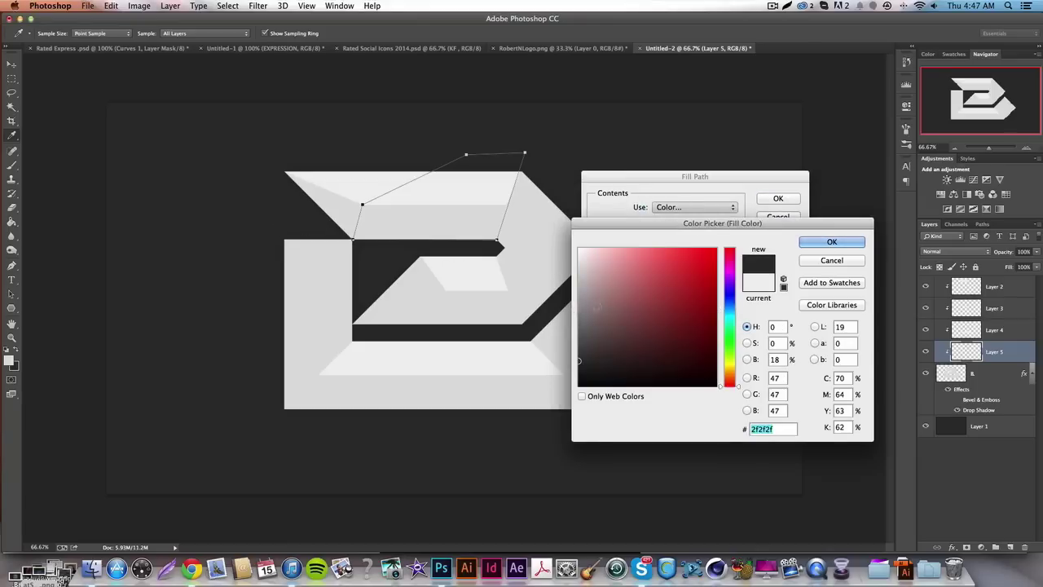
pyautogui.click(538, 291)
pyautogui.press('Return')
pyautogui.press('Return')
pyautogui.rightClick(568, 253)
pyautogui.click(607, 267)
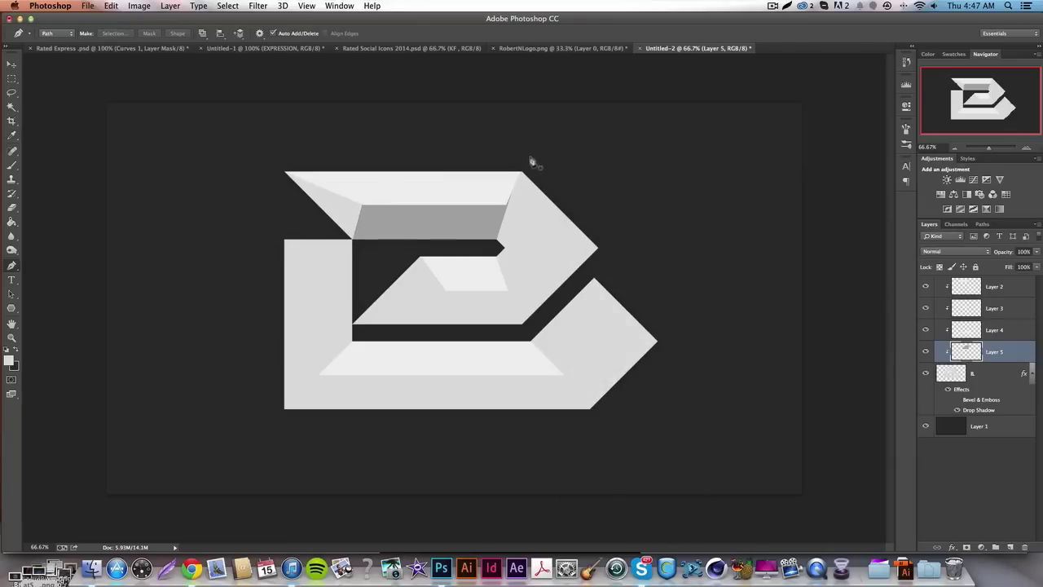
# Draw a path over the right end of the upper arm's light top facet, running out past the letter's top edge
pyautogui.click(522, 173)
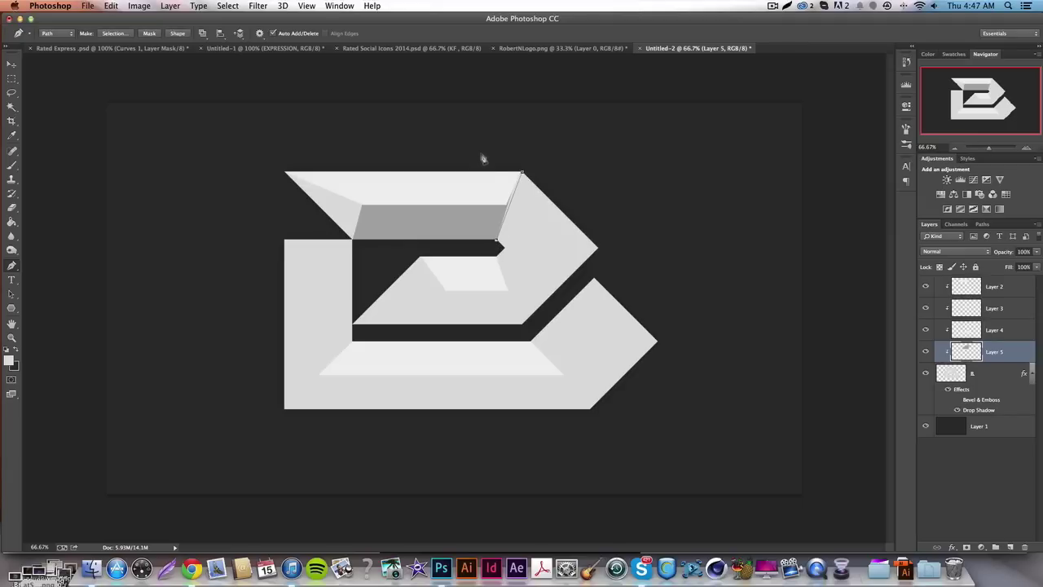
pyautogui.click(507, 206)
pyautogui.click(400, 205)
pyautogui.click(438, 153)
pyautogui.click(519, 139)
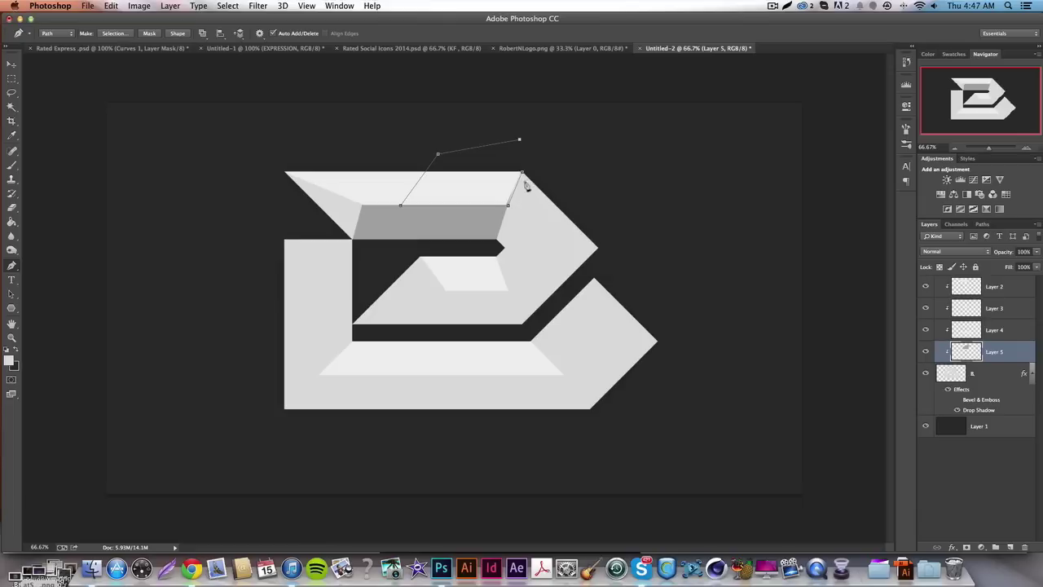
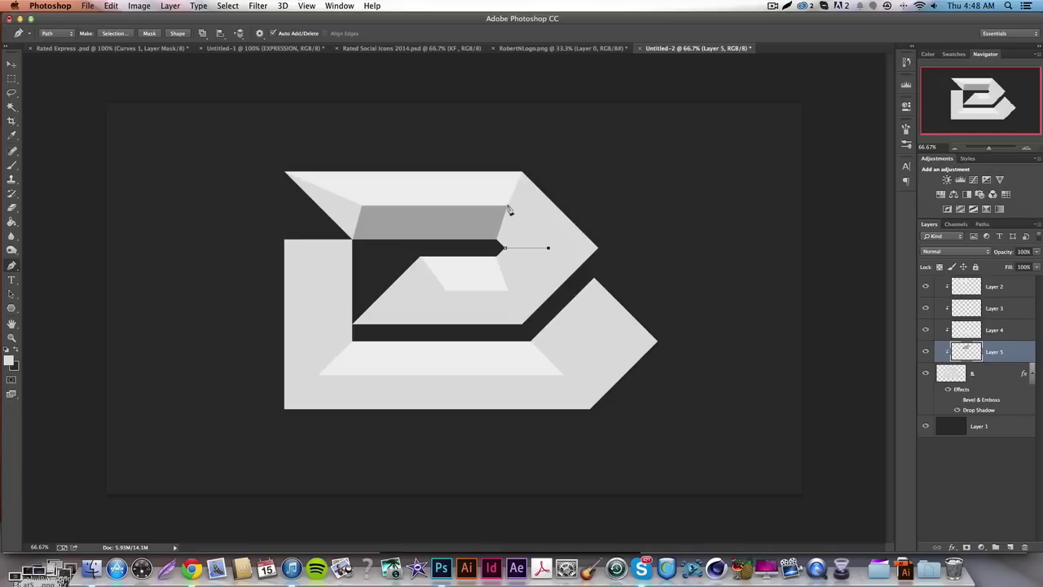
# Finish the closed path around the bowl's upper inner facet and add a new clipped layer directly above the letter's layer
pyautogui.click(506, 206)
pyautogui.rightClick(612, 252)
pyautogui.click(1014, 374)
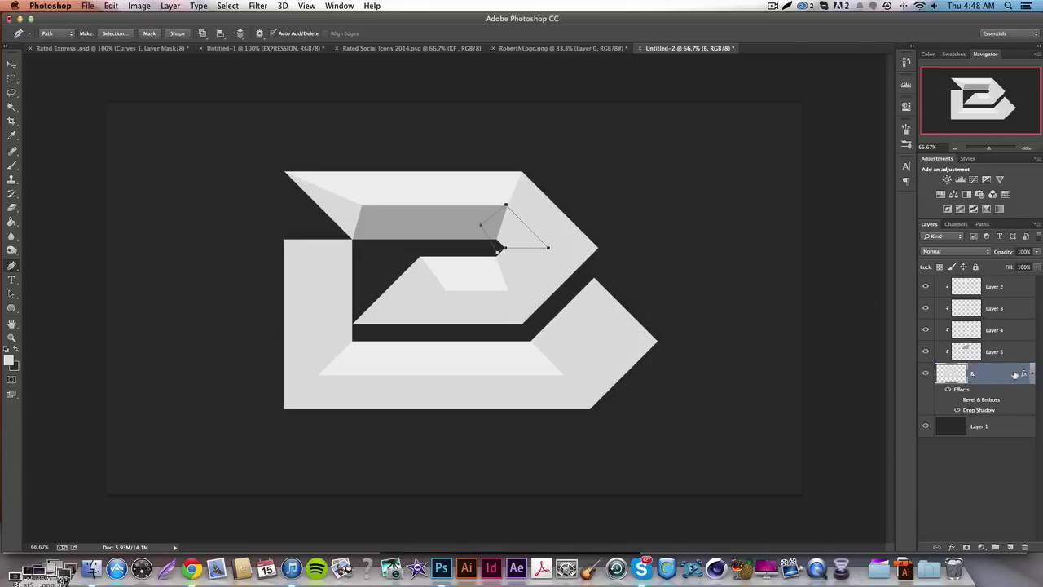
pyautogui.click(1011, 547)
# Fill the bowl's upper inner-facet path with a custom grey darker than the upper arm's lower facet and delete the path
pyautogui.rightClick(575, 280)
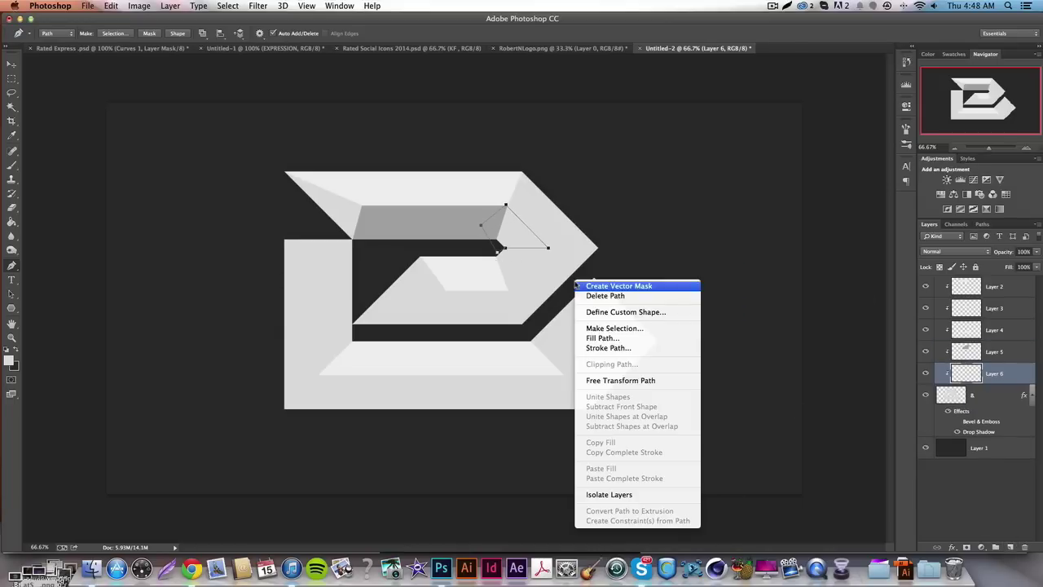
pyautogui.click(615, 338)
pyautogui.click(695, 207)
pyautogui.click(685, 213)
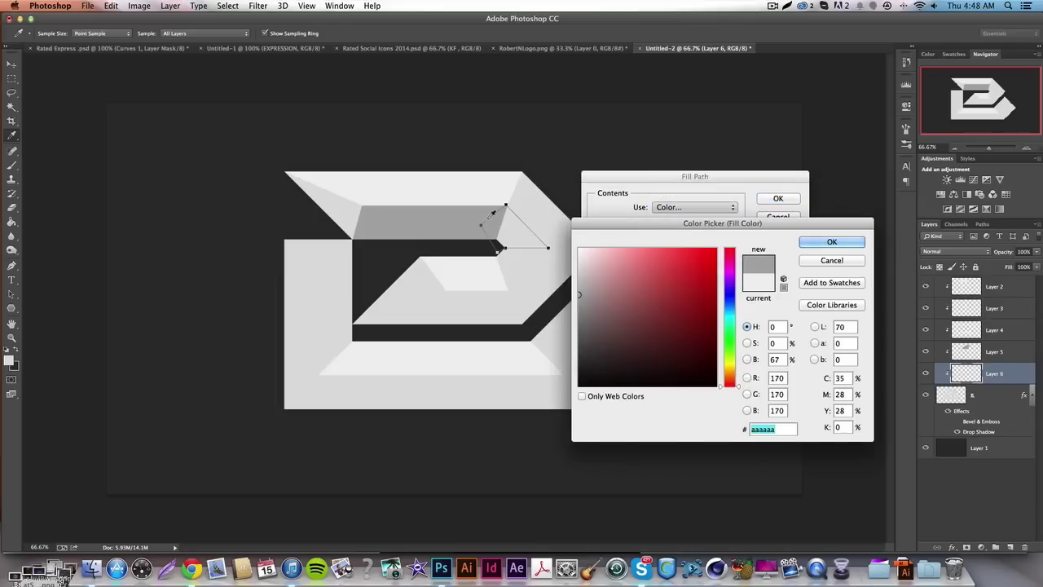
pyautogui.click(480, 224)
pyautogui.press('Return')
pyautogui.press('Return')
pyautogui.rightClick(631, 194)
pyautogui.click(640, 203)
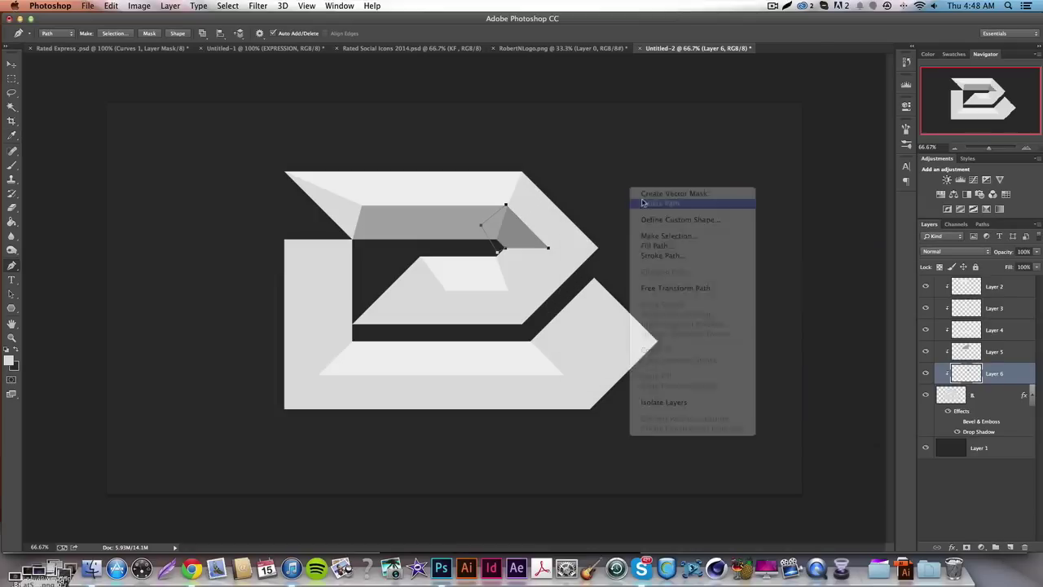
# Using the letter's Bevel & Emboss effect as a guide, draw a path around the middle arm's lower facet, running past its bottom edge
pyautogui.click(958, 421)
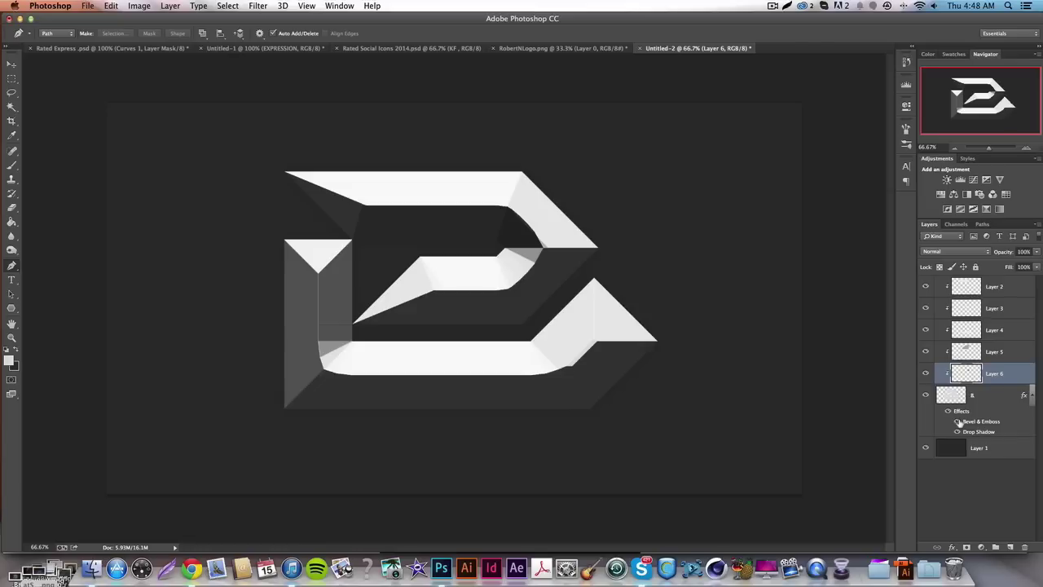
pyautogui.click(958, 421)
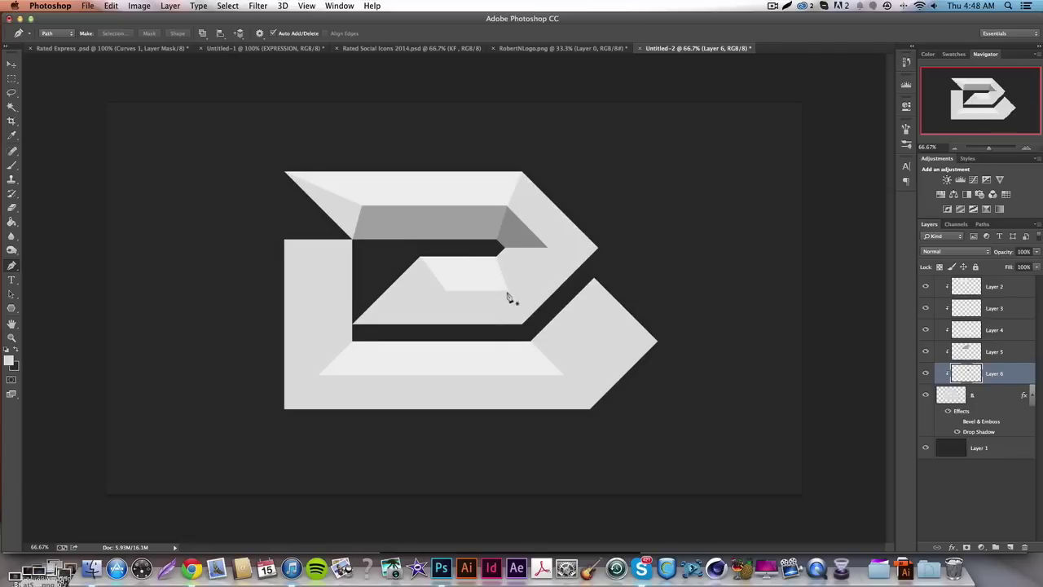
pyautogui.click(956, 421)
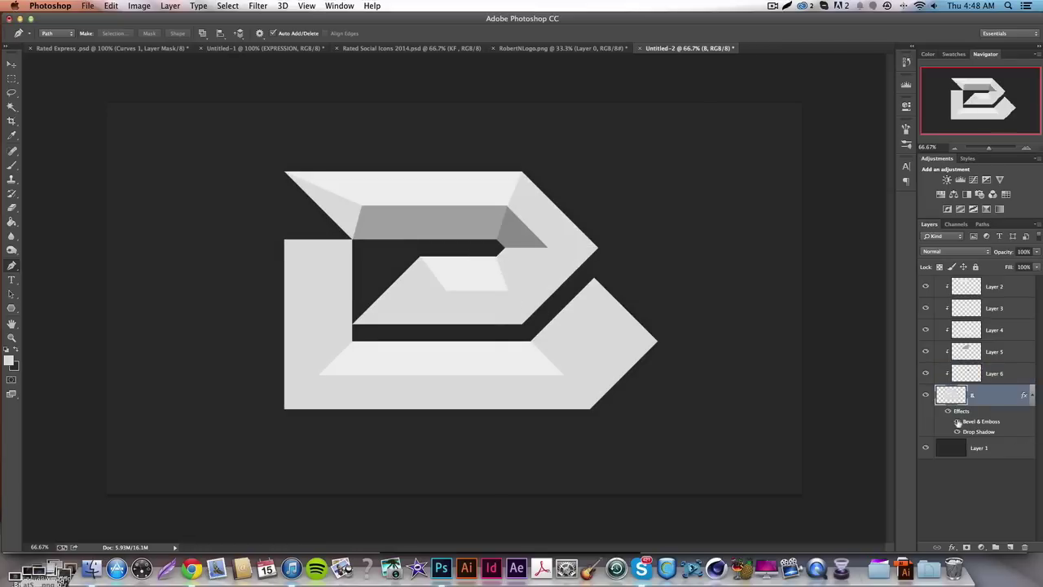
pyautogui.click(957, 422)
pyautogui.click(522, 325)
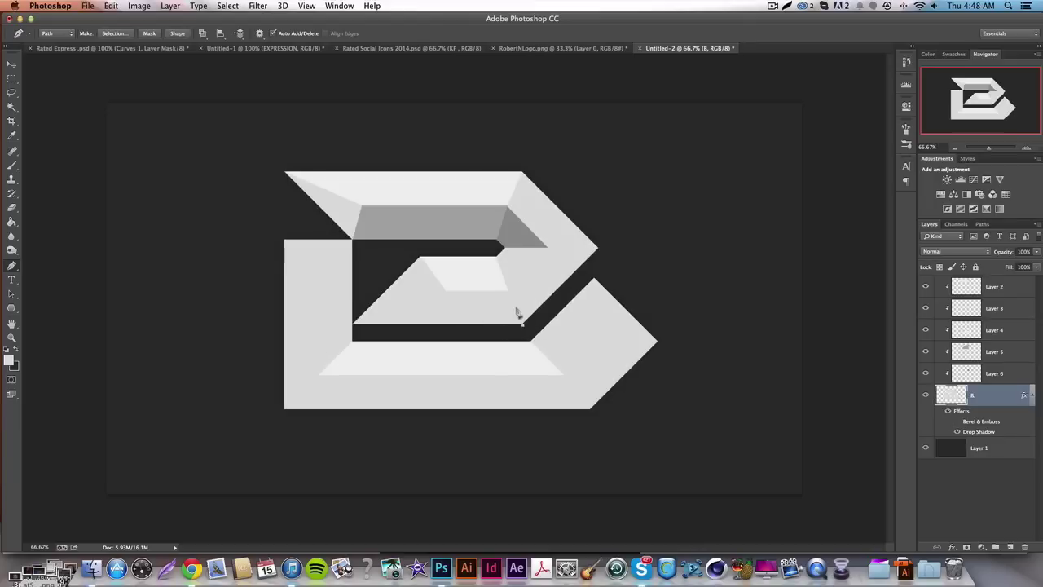
pyautogui.click(506, 288)
pyautogui.click(446, 290)
pyautogui.click(352, 326)
pyautogui.click(363, 335)
pyautogui.click(508, 329)
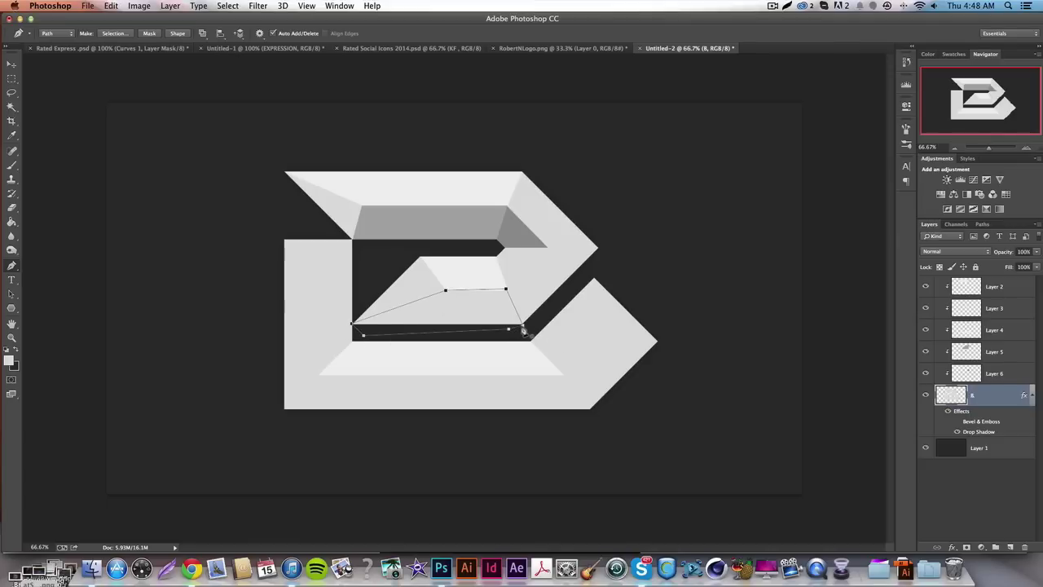
# Add a new clipped layer above the letter's layer, fill the middle arm's lower-facet path with the last used darker grey and delete the path
pyautogui.click(1010, 546)
pyautogui.rightClick(635, 294)
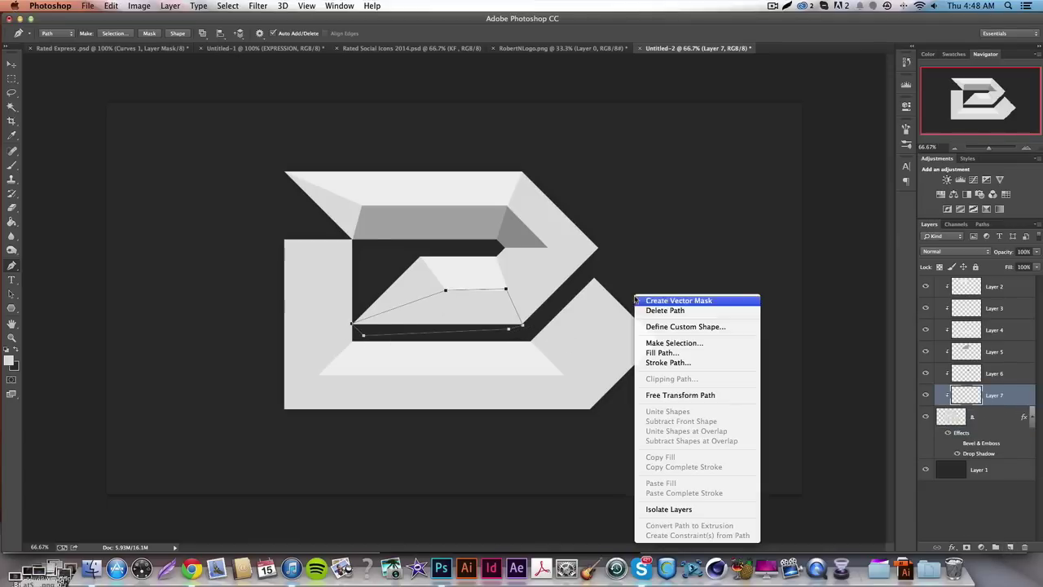
pyautogui.click(675, 353)
pyautogui.click(701, 207)
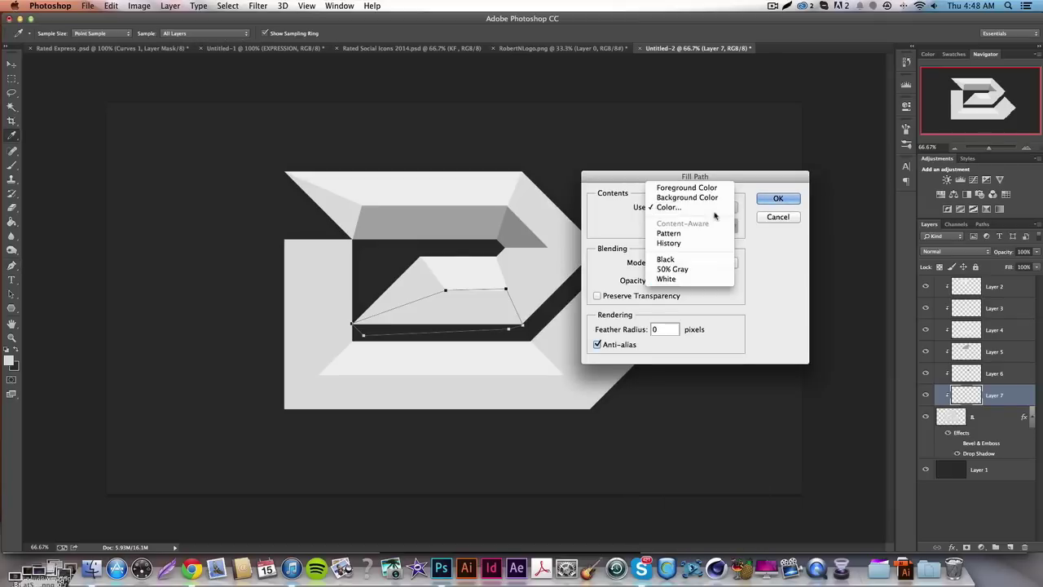
pyautogui.click(705, 206)
pyautogui.press('Return')
pyautogui.press('Return')
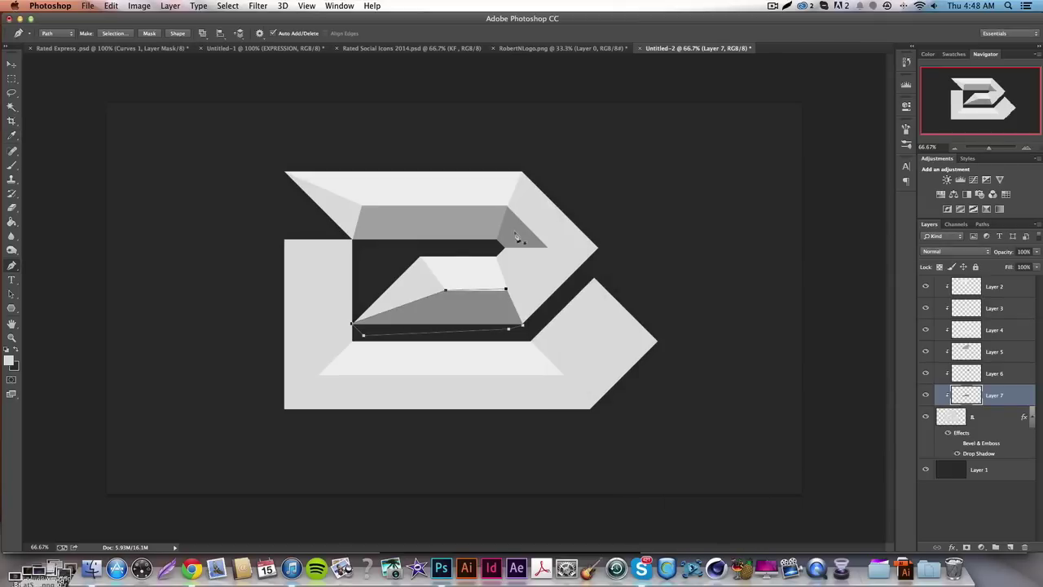
pyautogui.rightClick(665, 245)
pyautogui.click(677, 259)
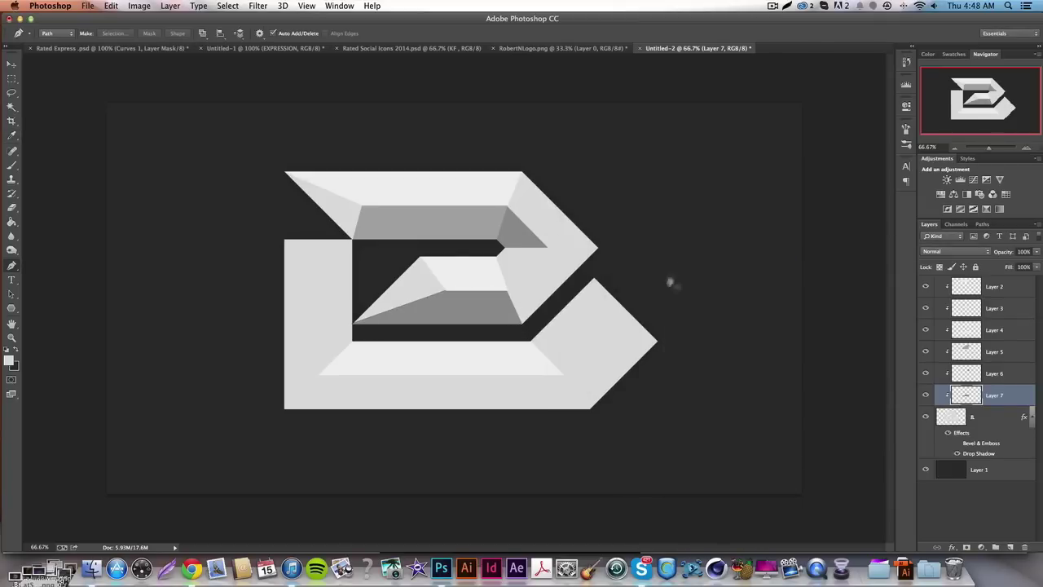
# Draw a closed path around the bowl's lower outer facet, running out past the letter's diagonal edge
pyautogui.click(507, 291)
pyautogui.press('super+z')
pyautogui.click(609, 248)
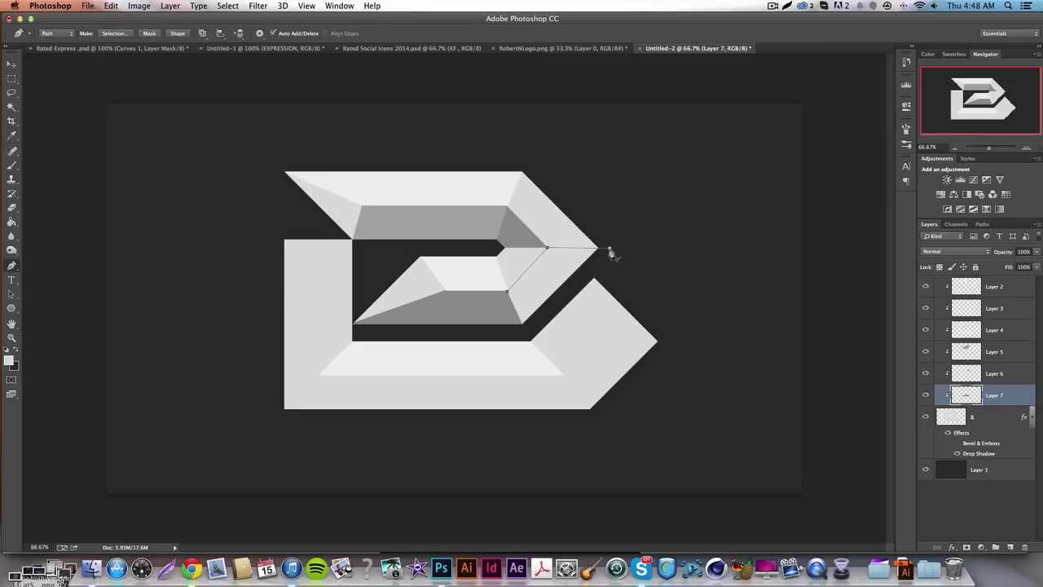
pyautogui.click(525, 331)
pyautogui.click(496, 331)
pyautogui.click(508, 292)
pyautogui.rightClick(672, 291)
pyautogui.click(717, 350)
pyautogui.click(778, 217)
# Add a new clipped layer above the letter's layer, fill the bowl's lower outer-facet path with the upper arm's lower-facet grey and delete the path
pyautogui.click(993, 418)
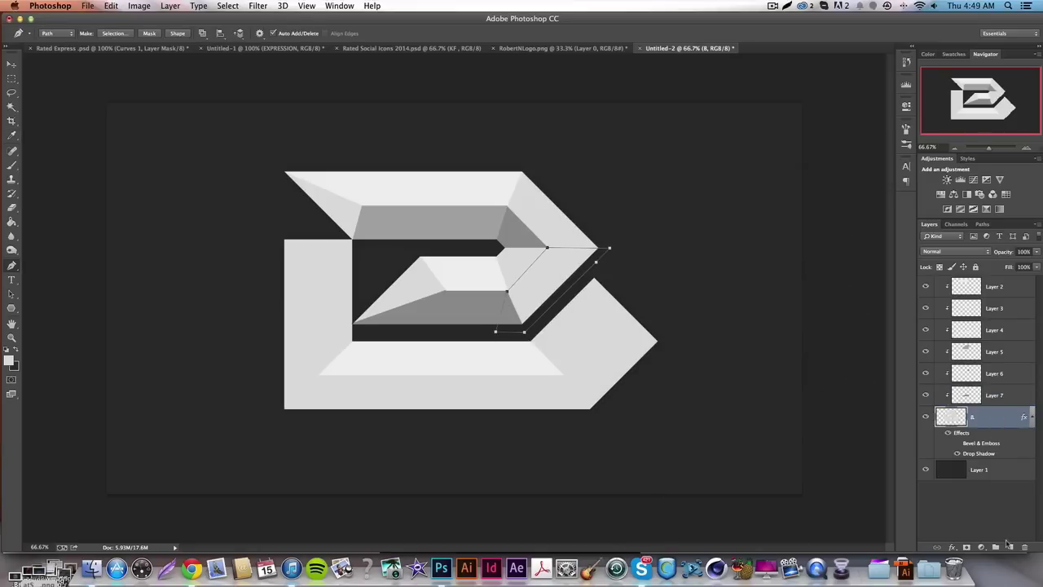
pyautogui.click(1010, 547)
pyautogui.rightClick(580, 340)
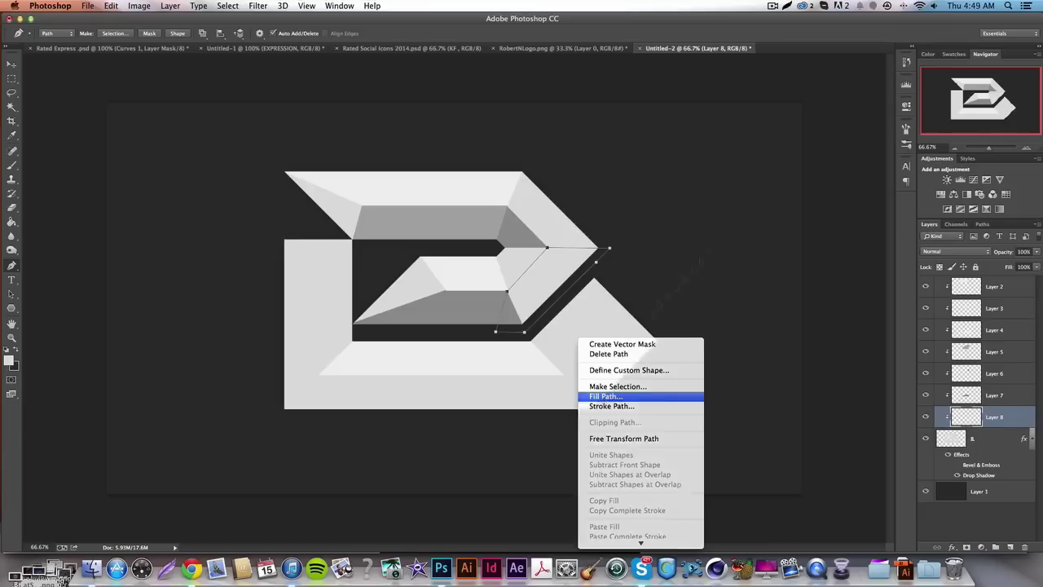
pyautogui.click(604, 396)
pyautogui.click(695, 207)
pyautogui.click(695, 209)
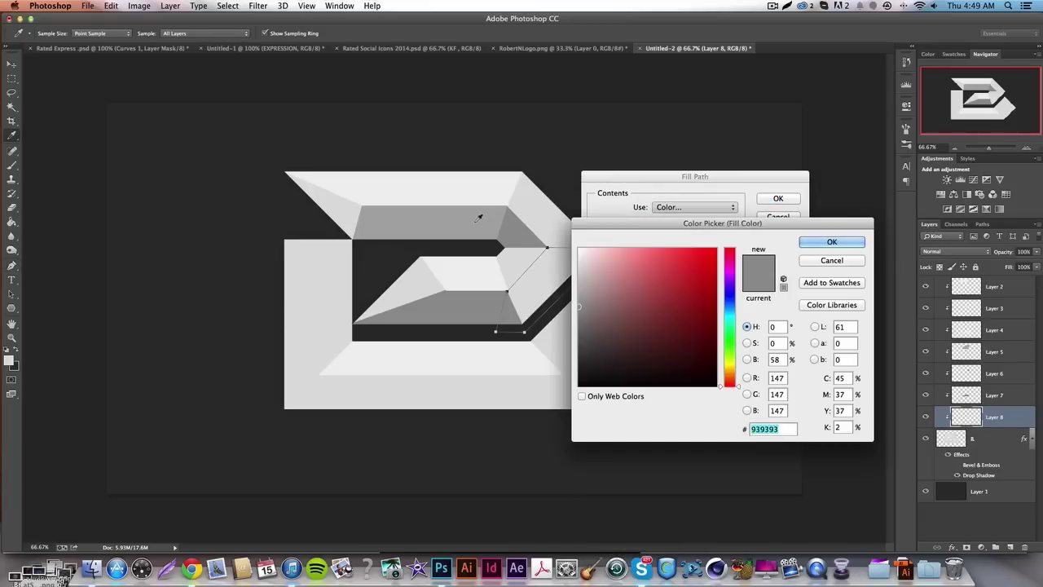
pyautogui.press('Return')
pyautogui.press('Return')
pyautogui.rightClick(780, 286)
pyautogui.click(797, 302)
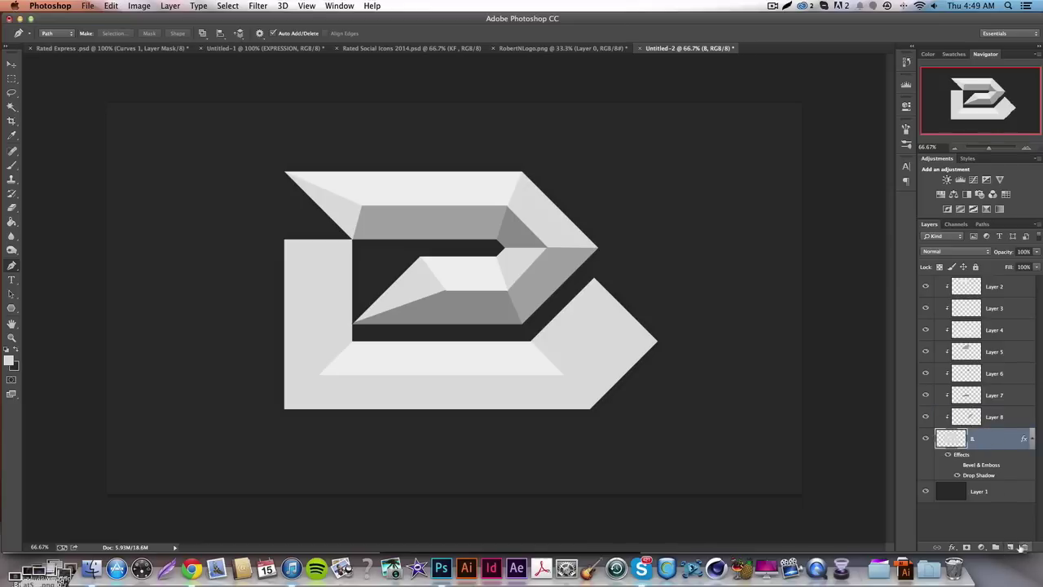
# Add a new clipped layer above the letter's layer and draw a closed path around the bowl's lower inner facet
pyautogui.click(994, 547)
pyautogui.click(490, 254)
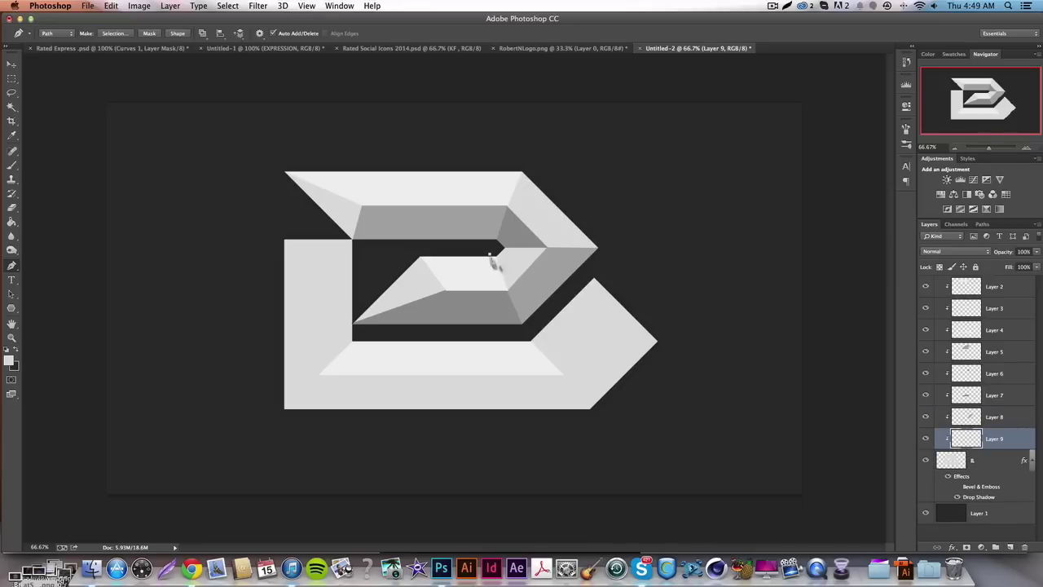
pyautogui.click(497, 298)
# Fill the bowl's lower inner-facet path with a custom lighter grey and delete the path
pyautogui.rightClick(657, 263)
pyautogui.click(700, 320)
pyautogui.click(691, 207)
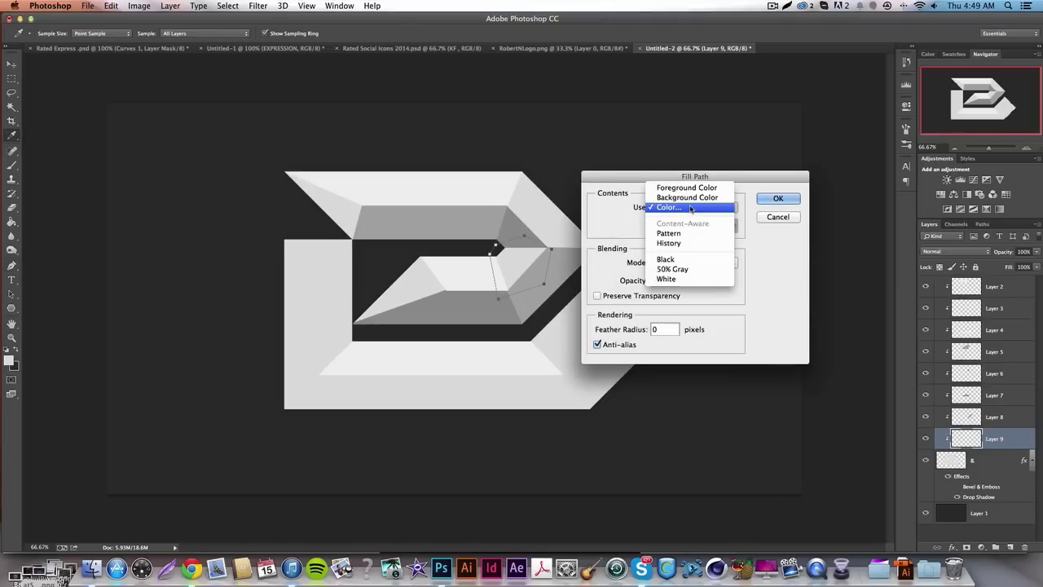
pyautogui.click(691, 208)
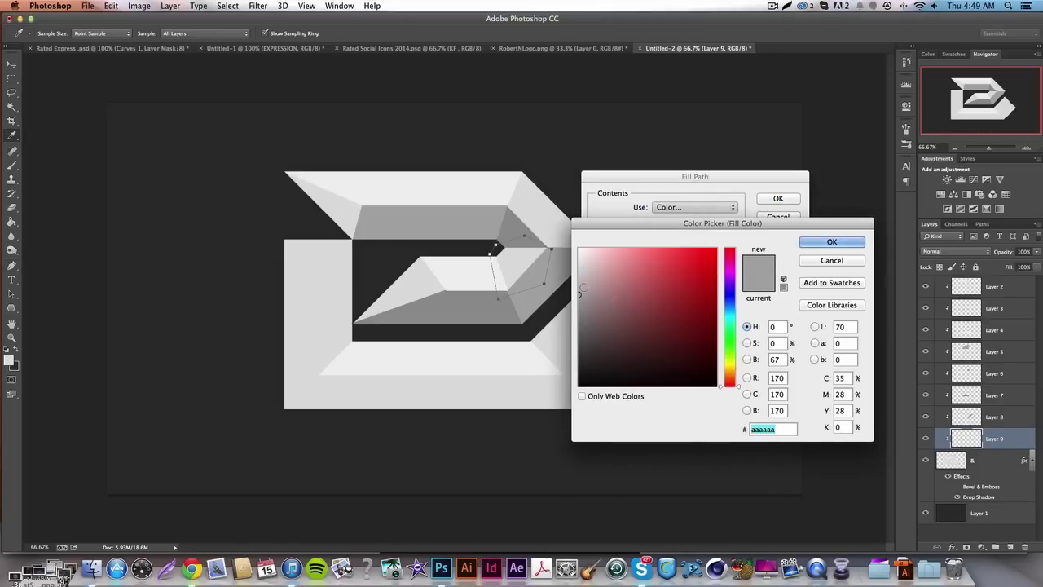
pyautogui.press('Return')
pyautogui.press('Return')
pyautogui.rightClick(591, 277)
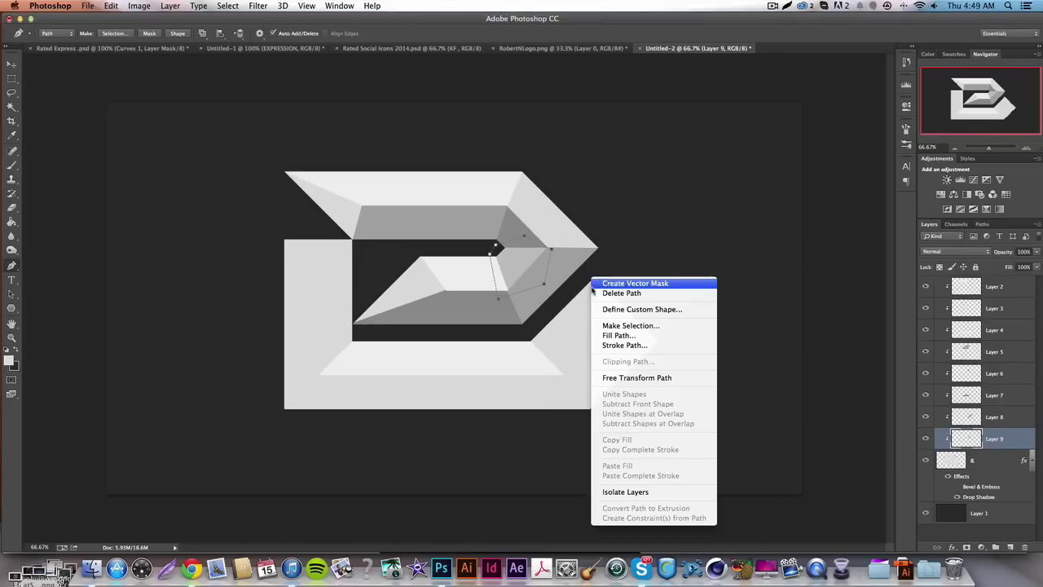
pyautogui.click(603, 293)
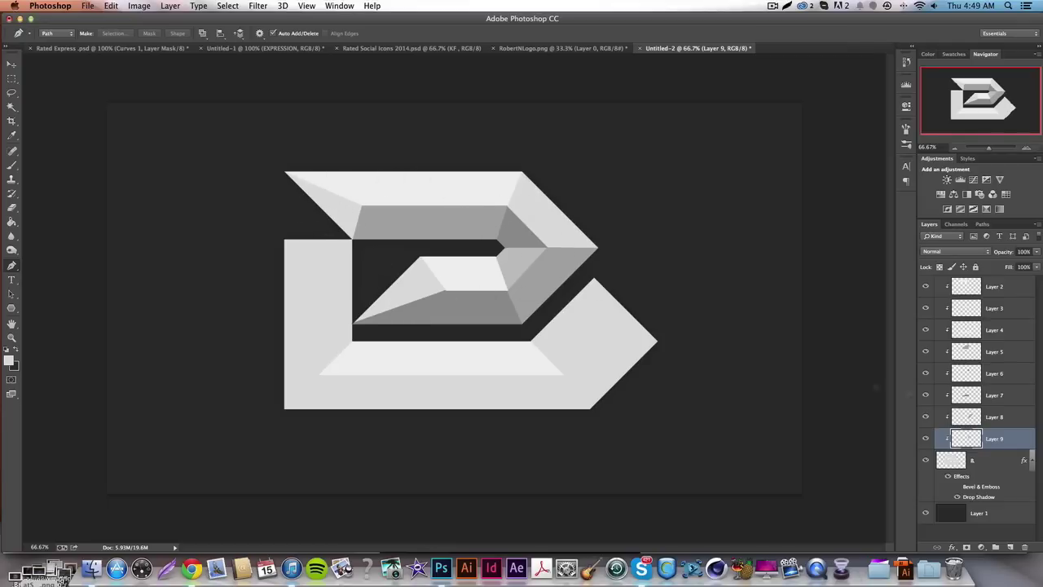
# Check the remaining facets against the Bevel & Emboss effect and add a new clipped layer directly above the letter's layer
pyautogui.click(957, 487)
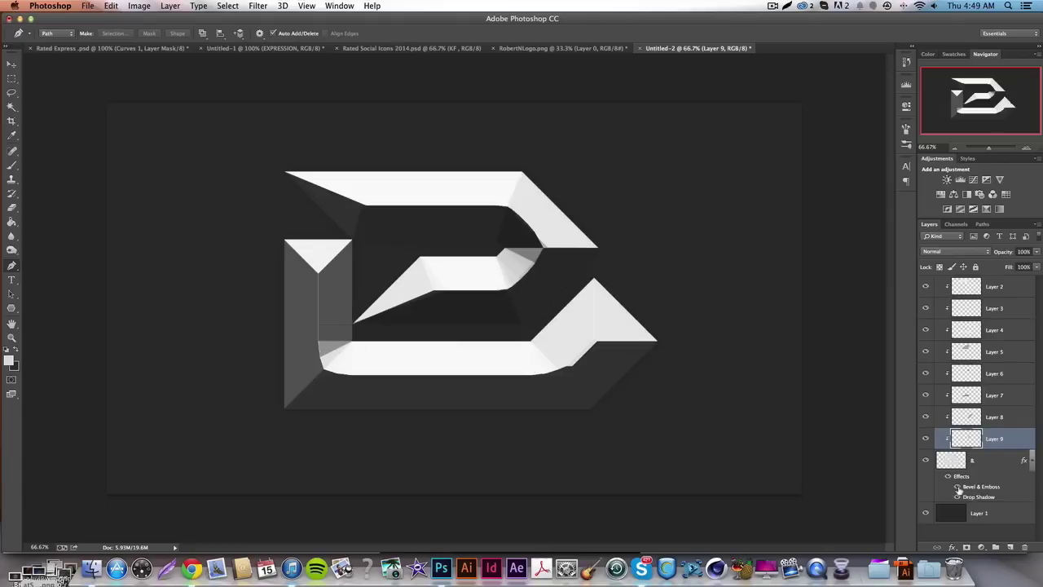
pyautogui.click(957, 487)
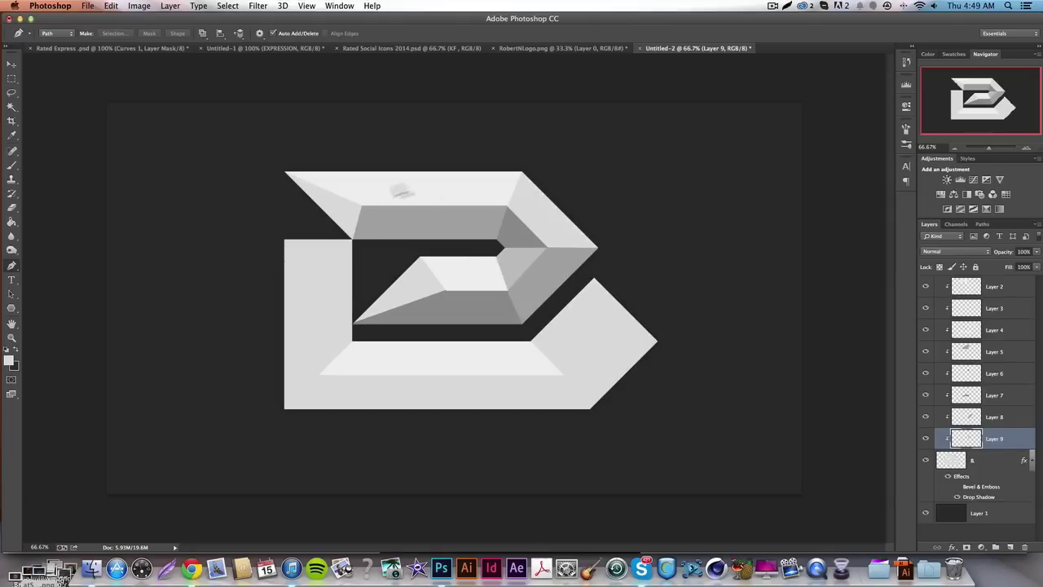
pyautogui.click(994, 462)
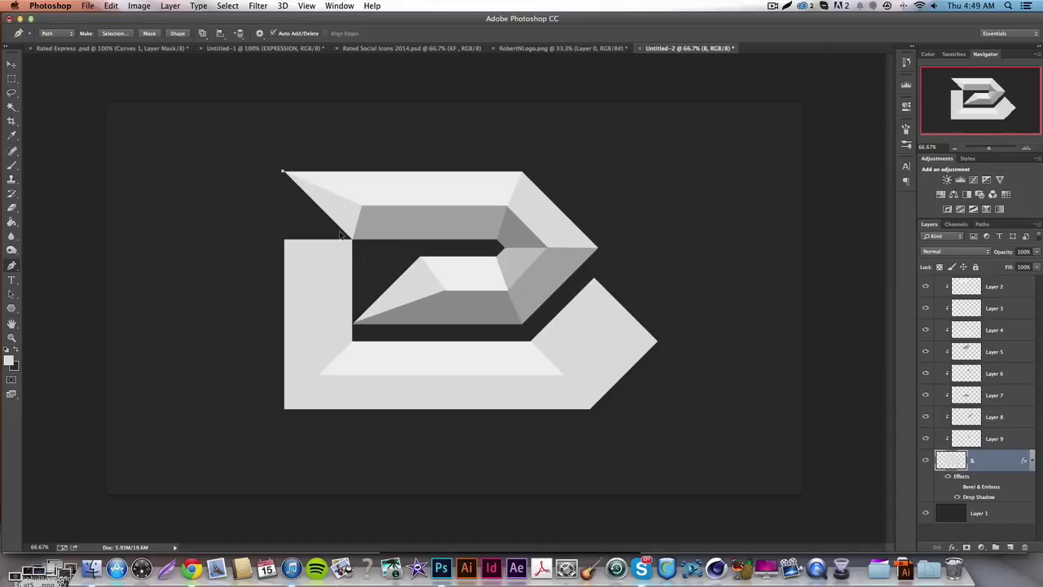
pyautogui.hotkey('alt', ']')
pyautogui.click(990, 463)
pyautogui.click(1010, 548)
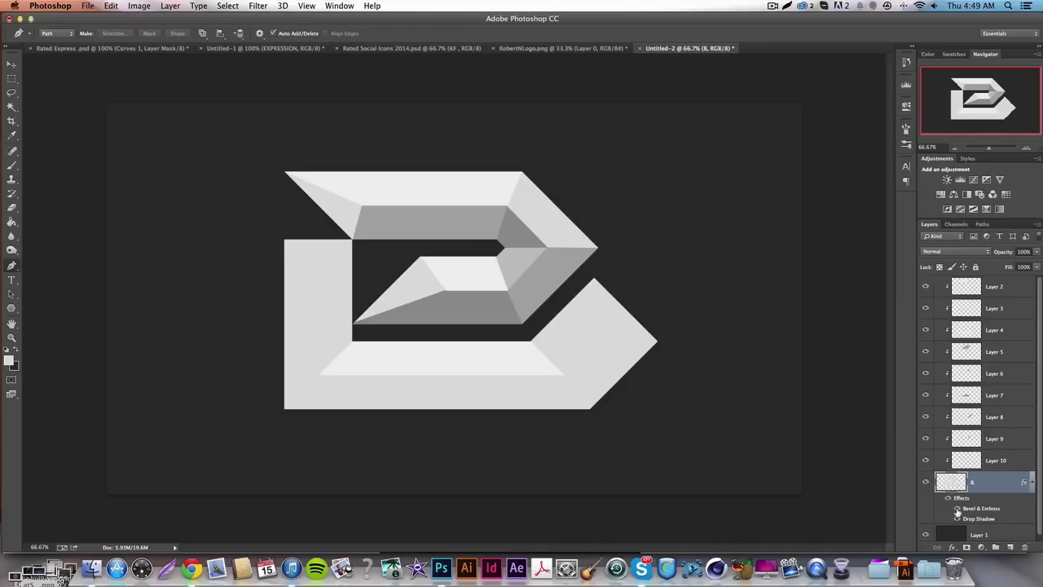
# Show the Bevel & Emboss effect as a guide and draw a closed path around the stem's triangular top facet on the new layer
pyautogui.click(957, 509)
pyautogui.click(998, 464)
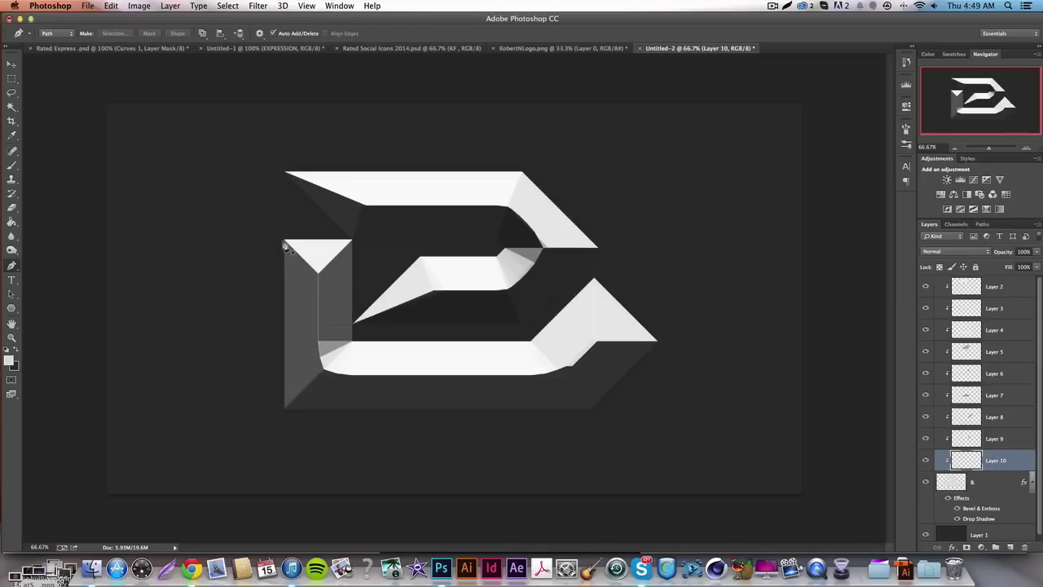
pyautogui.click(284, 240)
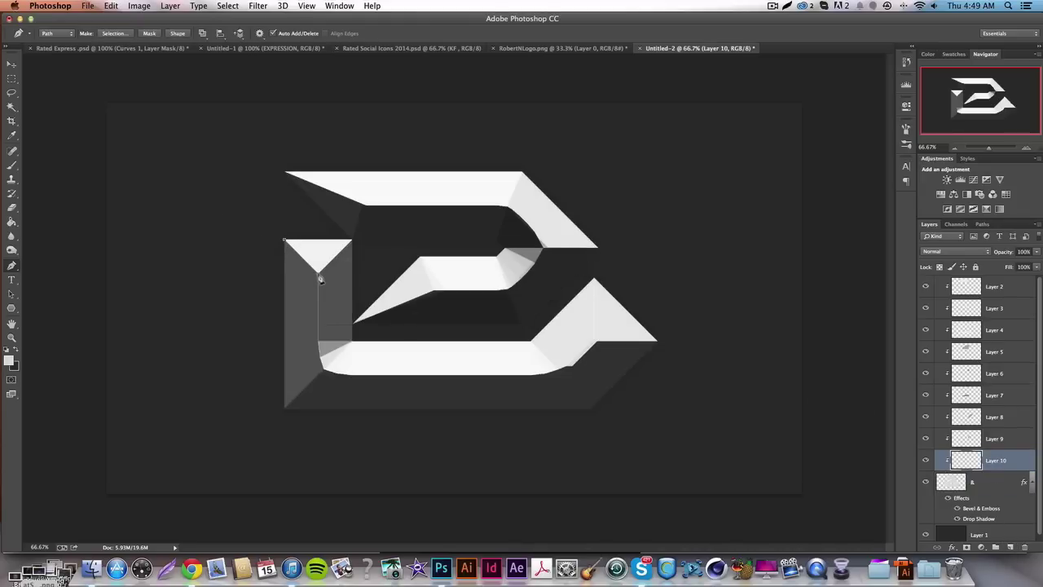
pyautogui.moveTo(353, 241); pyautogui.dragTo(247, 203)
pyautogui.rightClick(416, 271)
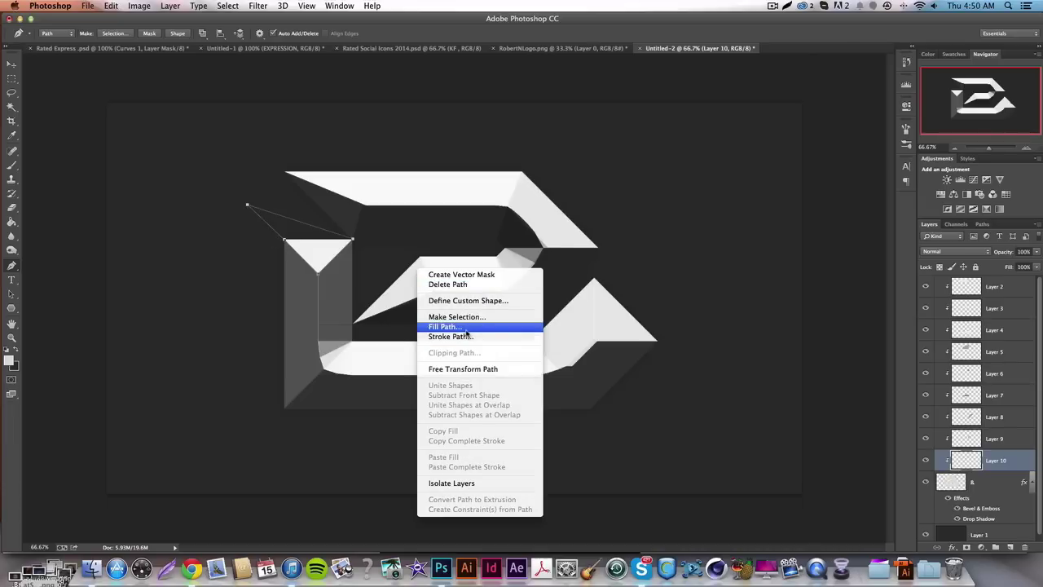
pyautogui.click(456, 327)
pyautogui.click(778, 198)
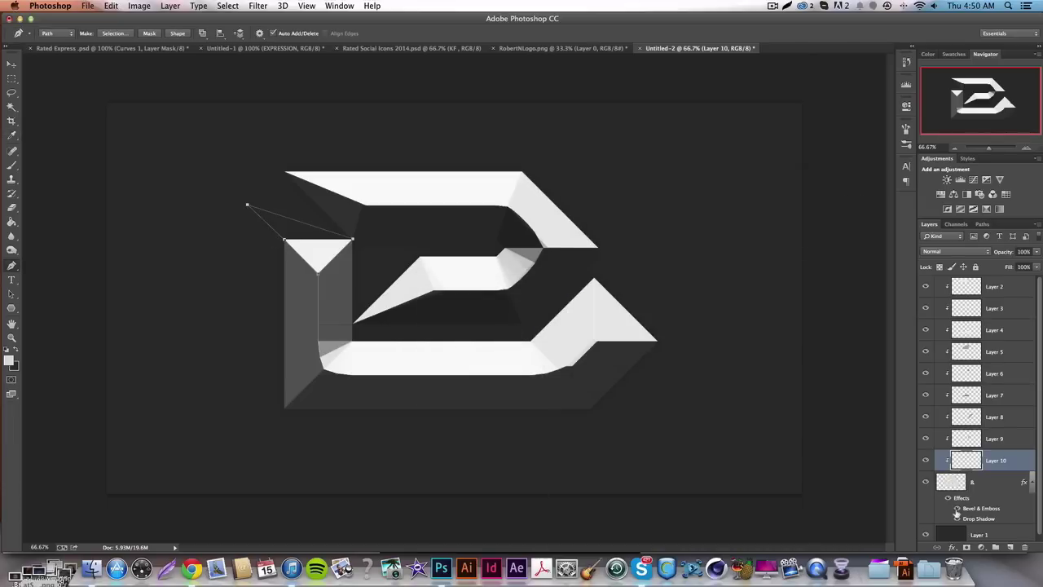
# Hide the Bevel & Emboss effect, fill the stem's triangular top-facet path with light grey #efefef and delete the path
pyautogui.click(957, 507)
pyautogui.rightClick(434, 237)
pyautogui.click(587, 278)
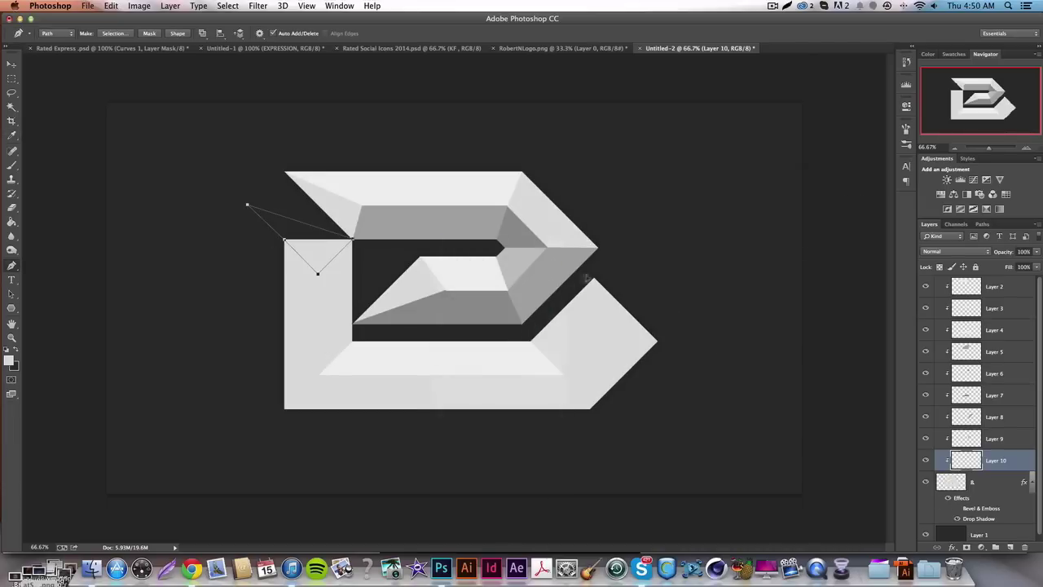
pyautogui.click(717, 207)
pyautogui.click(709, 205)
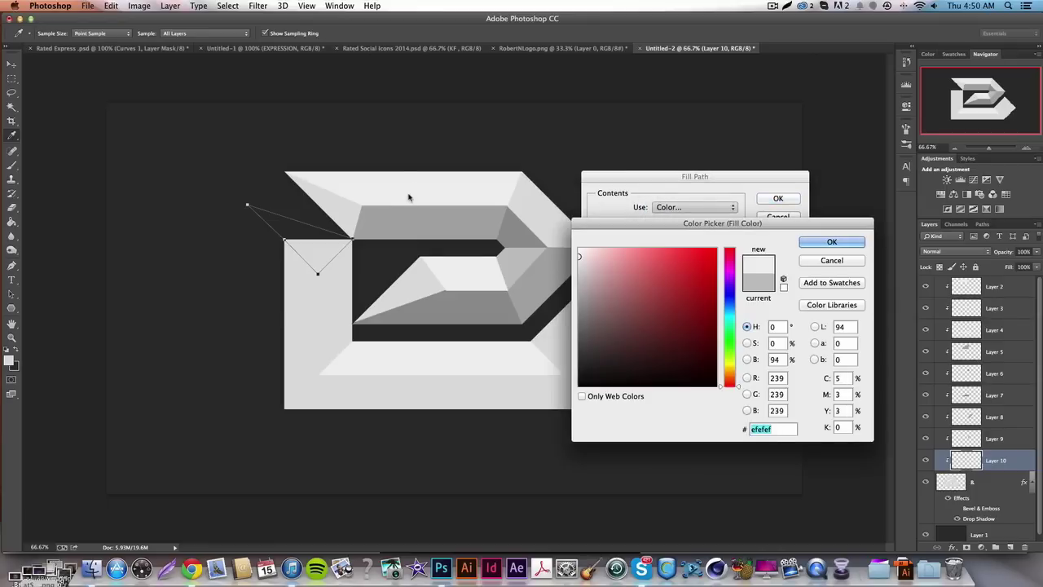
pyautogui.press('Return')
pyautogui.press('Return')
pyautogui.press('p')
pyautogui.rightClick(409, 224)
pyautogui.click(454, 240)
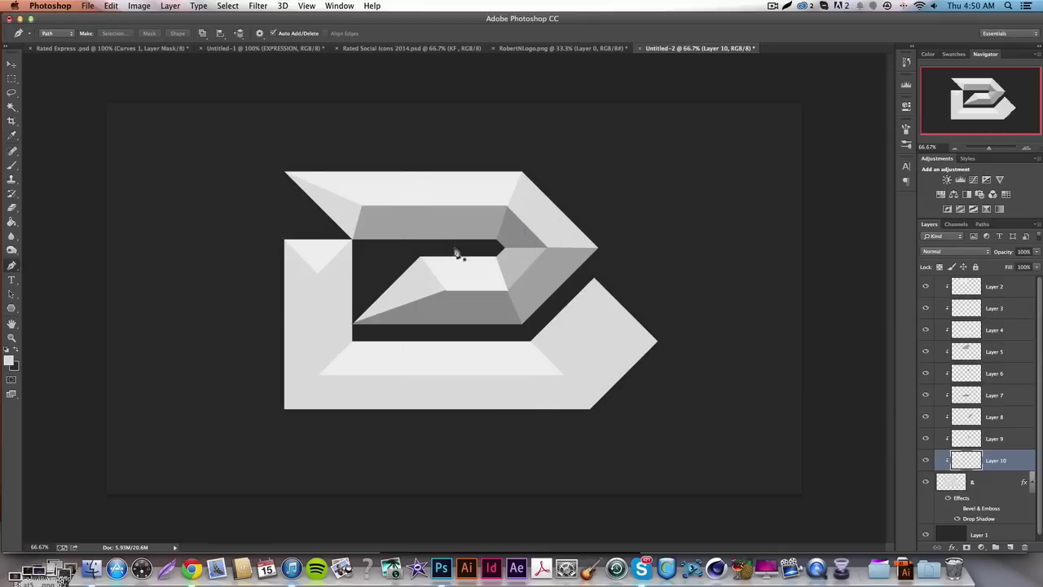
# Check the stem's inner facet against the Bevel & Emboss effect and draw a closed path around that facet on the same layer
pyautogui.click(958, 509)
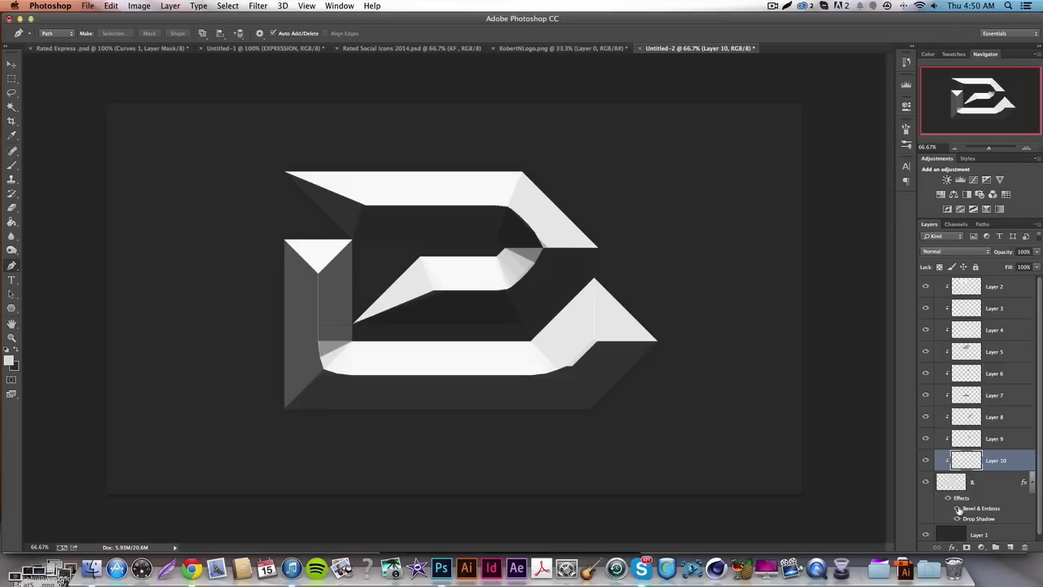
pyautogui.click(957, 508)
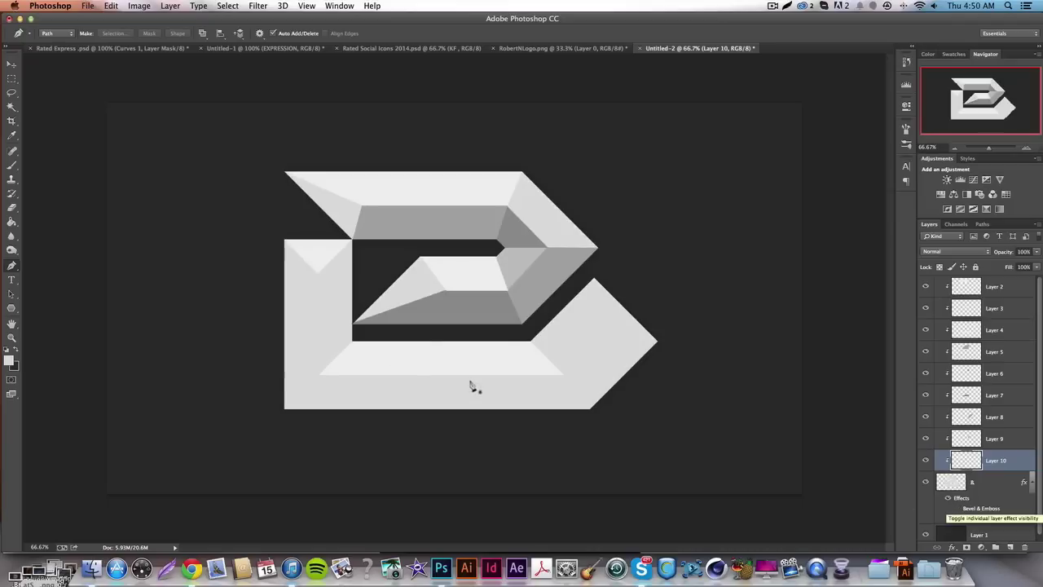
pyautogui.click(317, 272)
pyautogui.click(316, 374)
pyautogui.click(396, 367)
pyautogui.click(369, 334)
pyautogui.moveTo(353, 325); pyautogui.dragTo(368, 260)
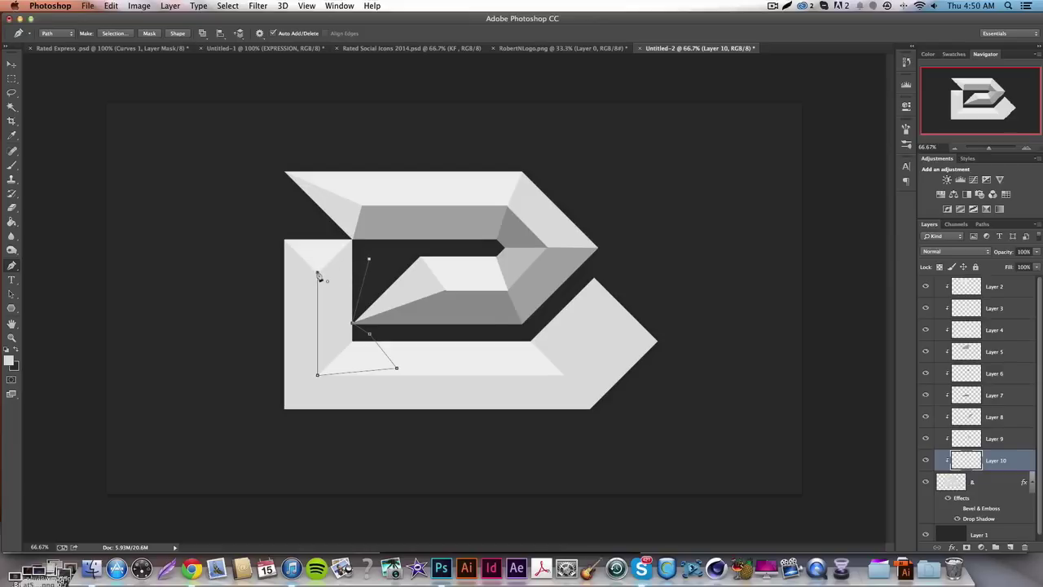
pyautogui.click(317, 274)
# Fill the stem's inner-facet path with the mid grey sampled from the bowl's upper inner facet and delete the path
pyautogui.rightClick(366, 278)
pyautogui.click(407, 336)
pyautogui.click(666, 207)
pyautogui.click(672, 206)
pyautogui.click(462, 219)
pyautogui.press('Return')
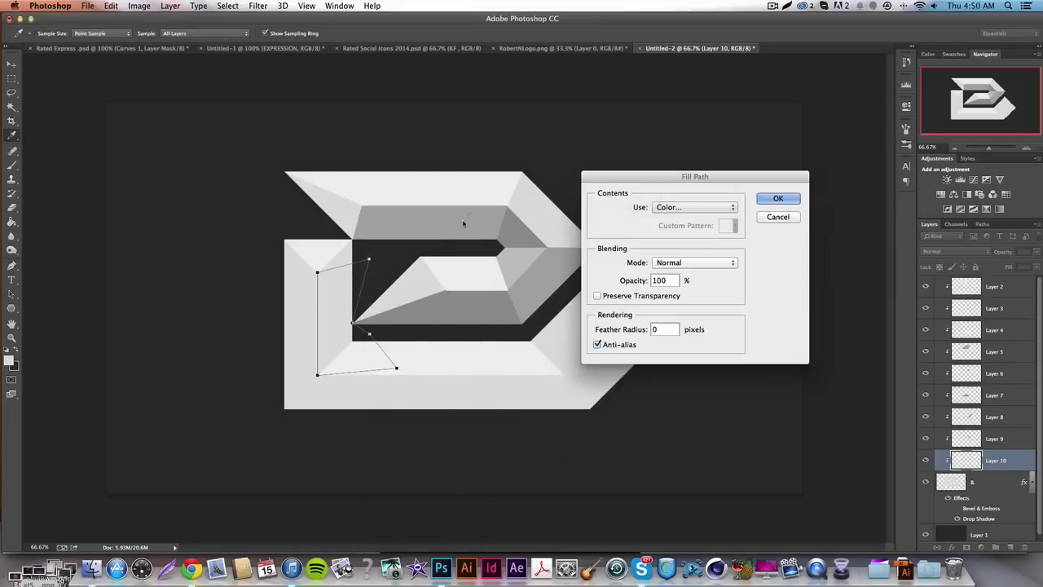
pyautogui.press('Return')
pyautogui.rightClick(488, 287)
pyautogui.click(510, 301)
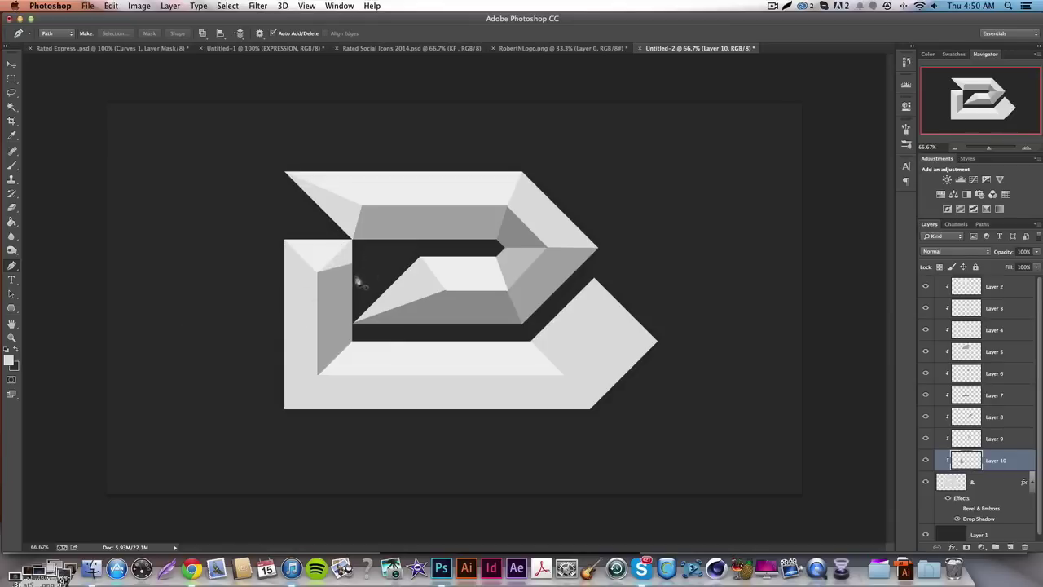
# Draw a path around the unfilled upper corner of the stem's inner facet, overlapping the triangular top facet
pyautogui.click(314, 262)
pyautogui.click(334, 232)
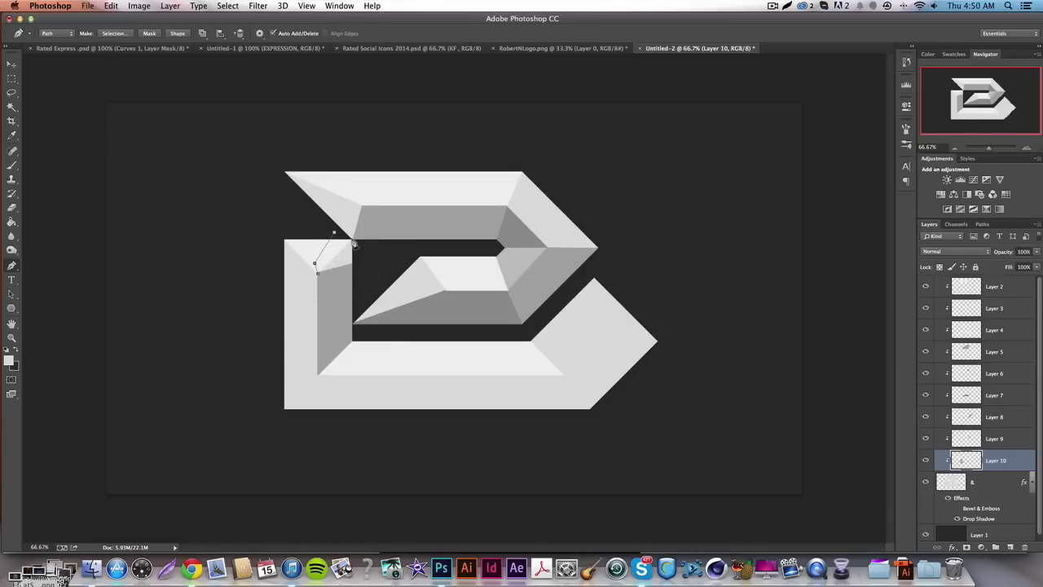
pyautogui.click(357, 271)
# Try to fill the corner path with the same mid grey on the current layer, and undo back to the open path
pyautogui.rightClick(363, 264)
pyautogui.click(391, 323)
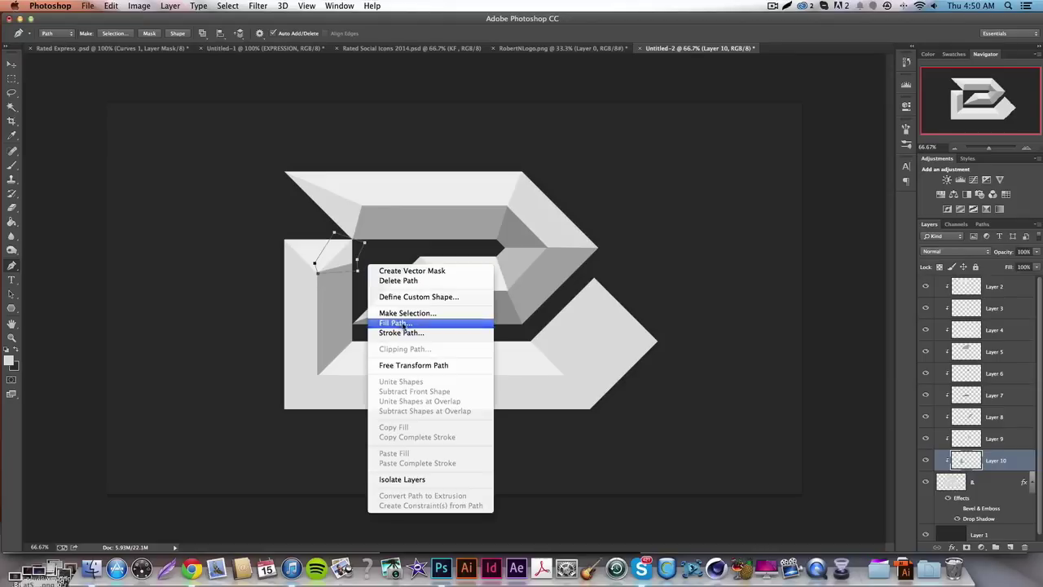
pyautogui.press('Return')
pyautogui.rightClick(412, 290)
pyautogui.click(441, 303)
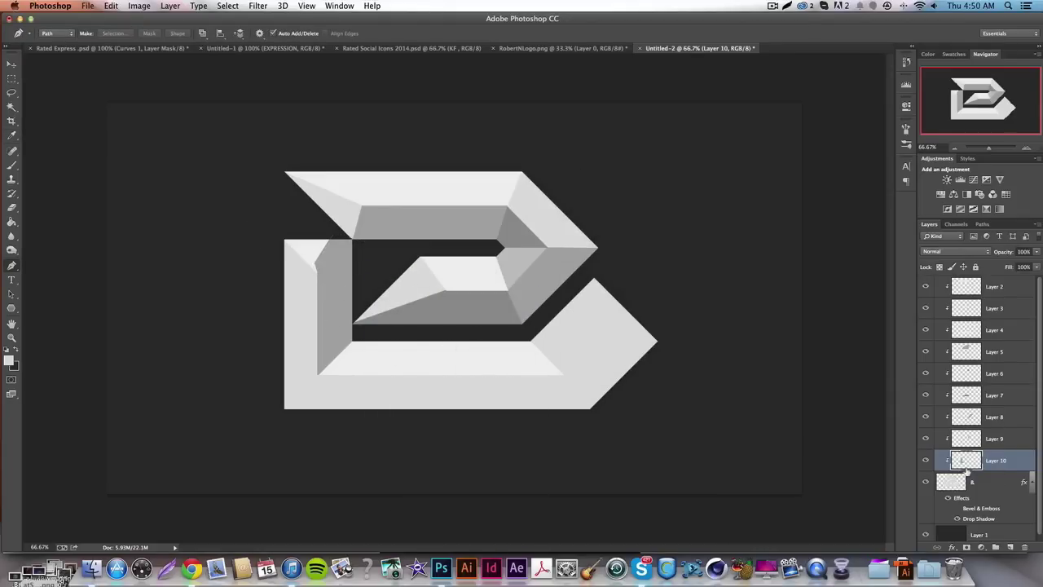
pyautogui.press('super+z')
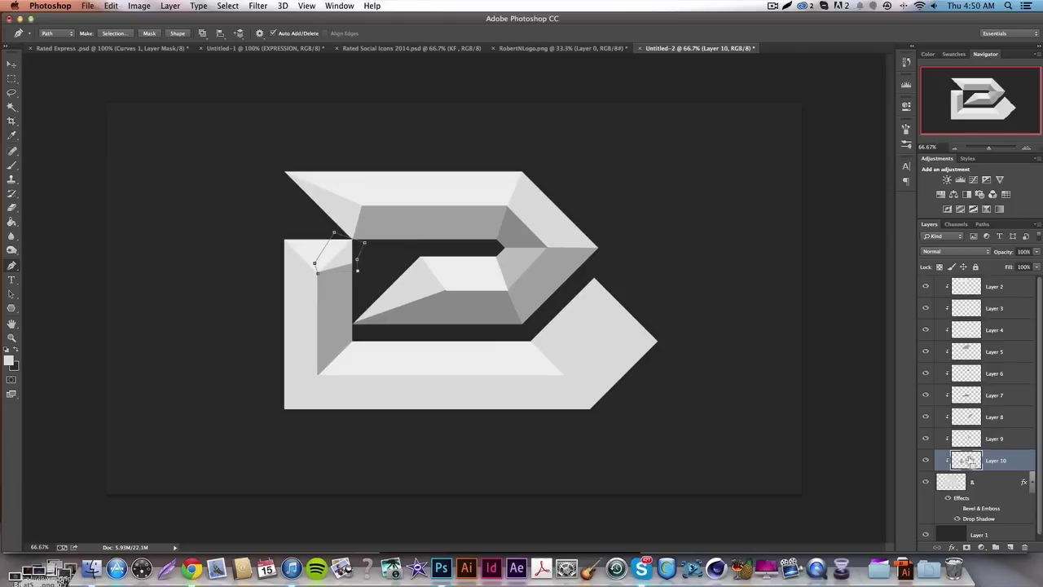
pyautogui.press('alt+super+z')
# Add a clipped layer directly above the letter's layer, fill the closed corner path there with the same mid grey and delete the path
pyautogui.click(1010, 547)
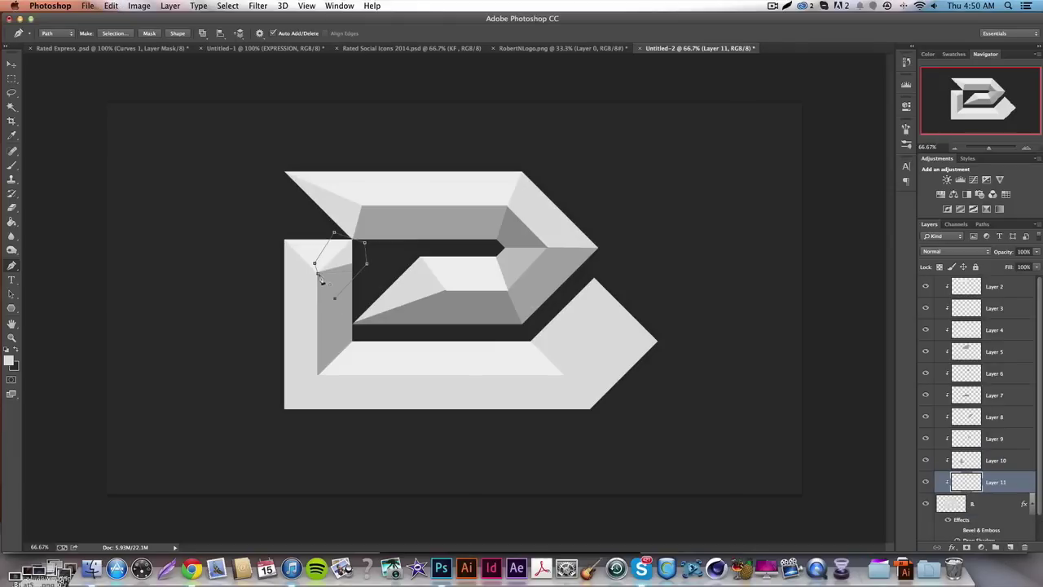
pyautogui.rightClick(447, 264)
pyautogui.click(471, 321)
pyautogui.press('Return')
pyautogui.rightClick(471, 311)
pyautogui.click(481, 320)
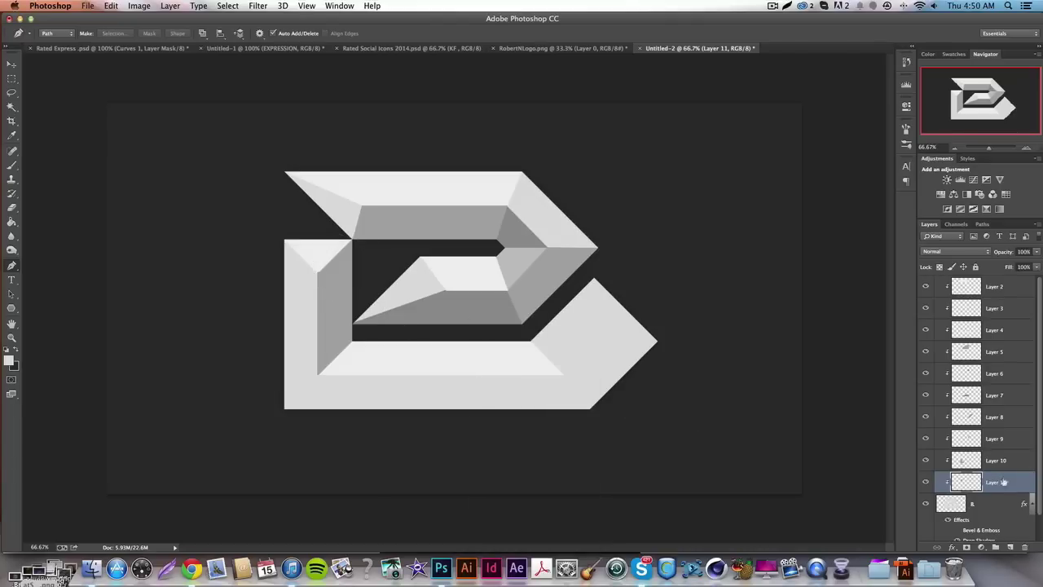
# Compare the letter with its Bevel & Emboss effect, add a clipped layer above it and draw a closed path around the long bottom facet
pyautogui.click(985, 513)
pyautogui.click(958, 525)
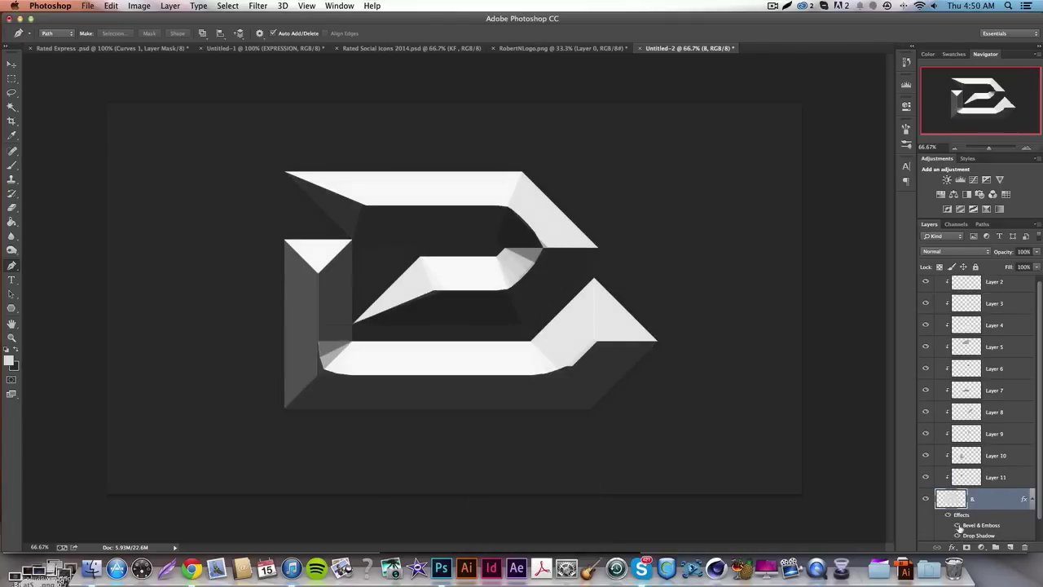
pyautogui.click(958, 527)
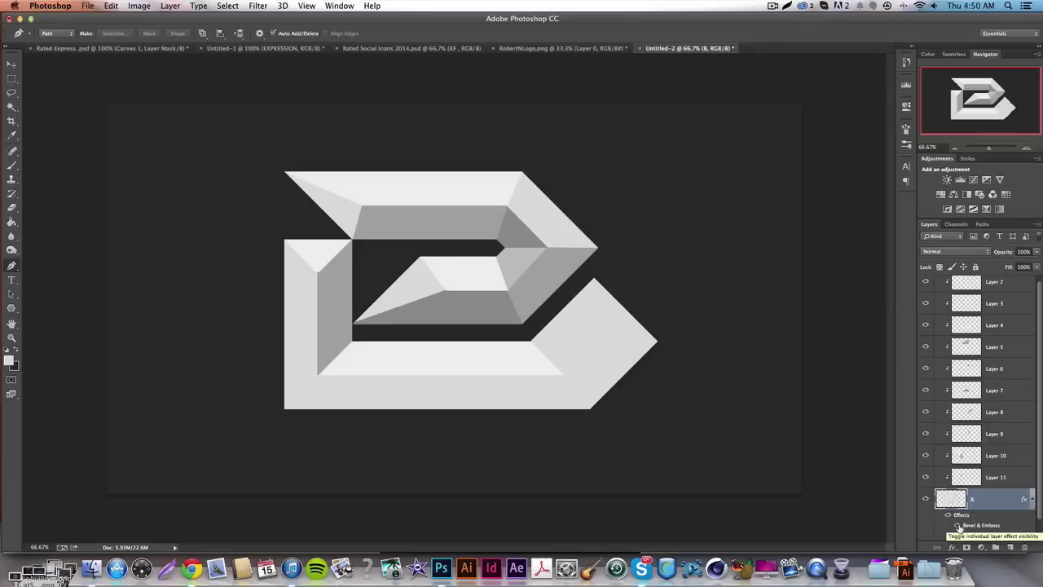
pyautogui.click(958, 527)
pyautogui.click(958, 526)
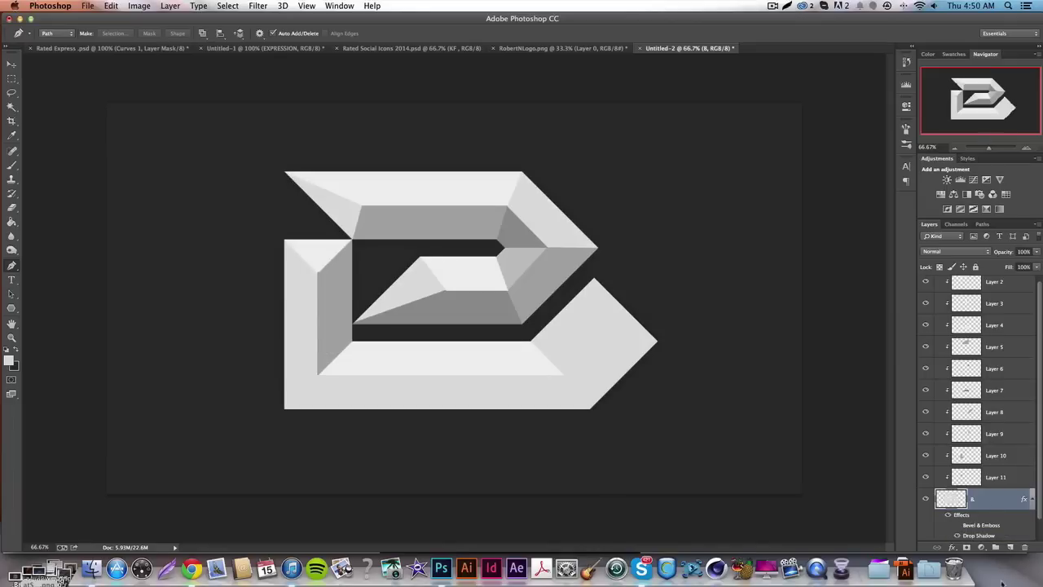
pyautogui.click(1009, 546)
pyautogui.click(318, 374)
pyautogui.click(591, 411)
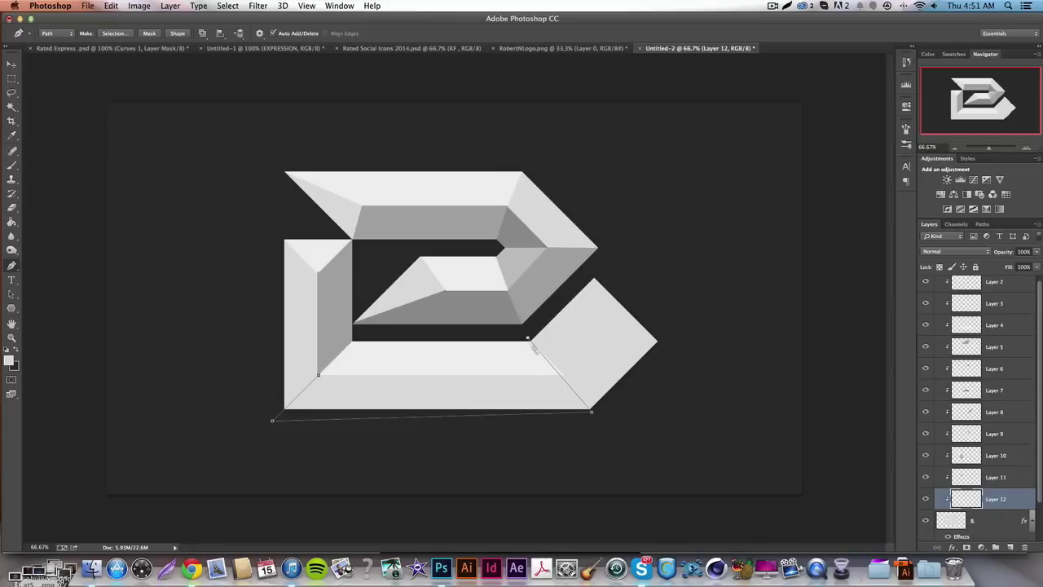
pyautogui.moveTo(594, 413); pyautogui.dragTo(592, 409)
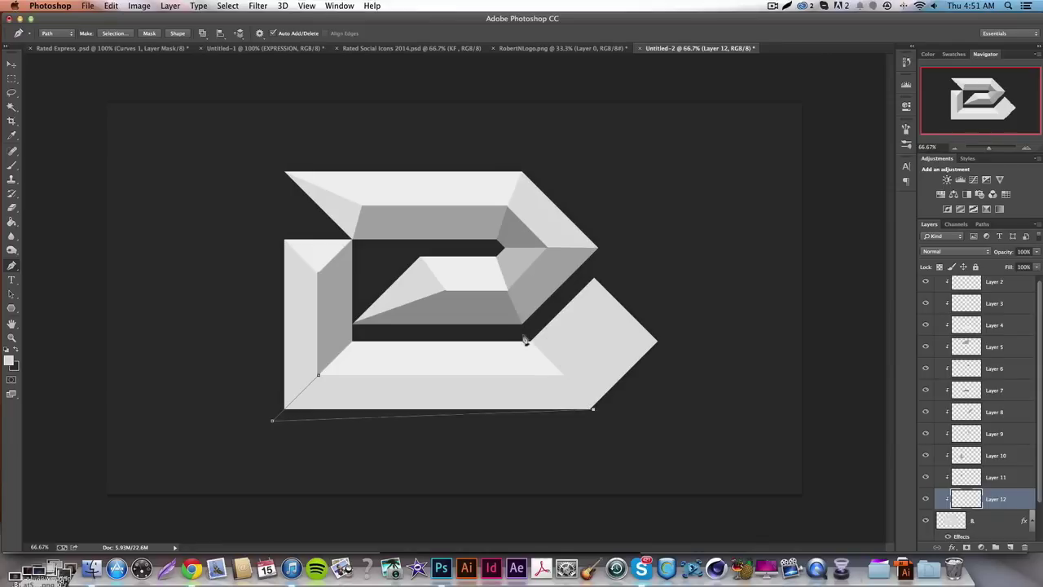
pyautogui.click(319, 376)
# Fill the bottom-facet path with the darker grey sampled from the middle arm's lower facet and delete the path
pyautogui.rightClick(423, 400)
pyautogui.click(490, 453)
pyautogui.click(716, 206)
pyautogui.click(701, 206)
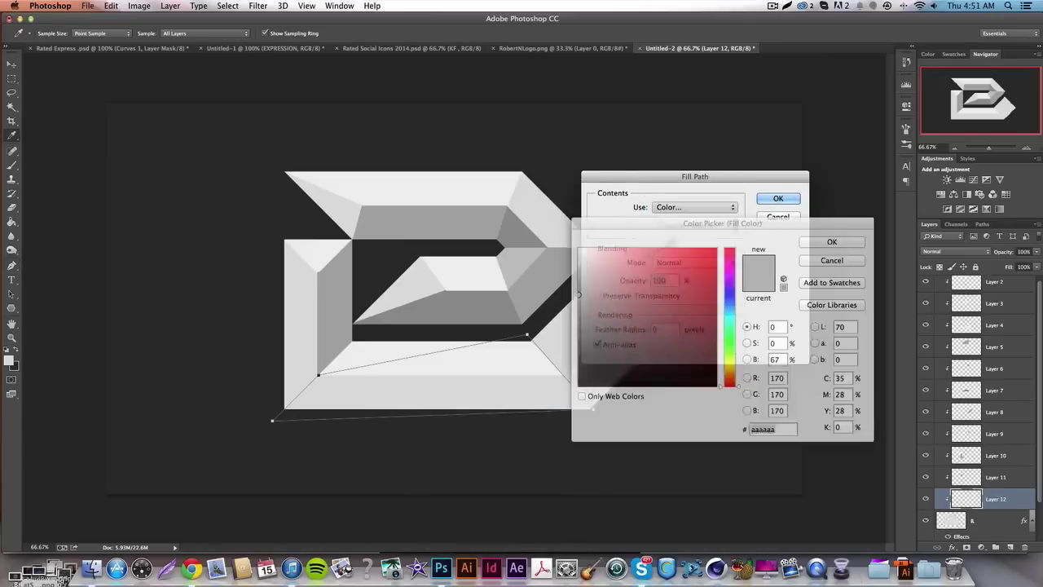
pyautogui.click(492, 308)
pyautogui.press('Return')
pyautogui.press('Return')
pyautogui.rightClick(580, 352)
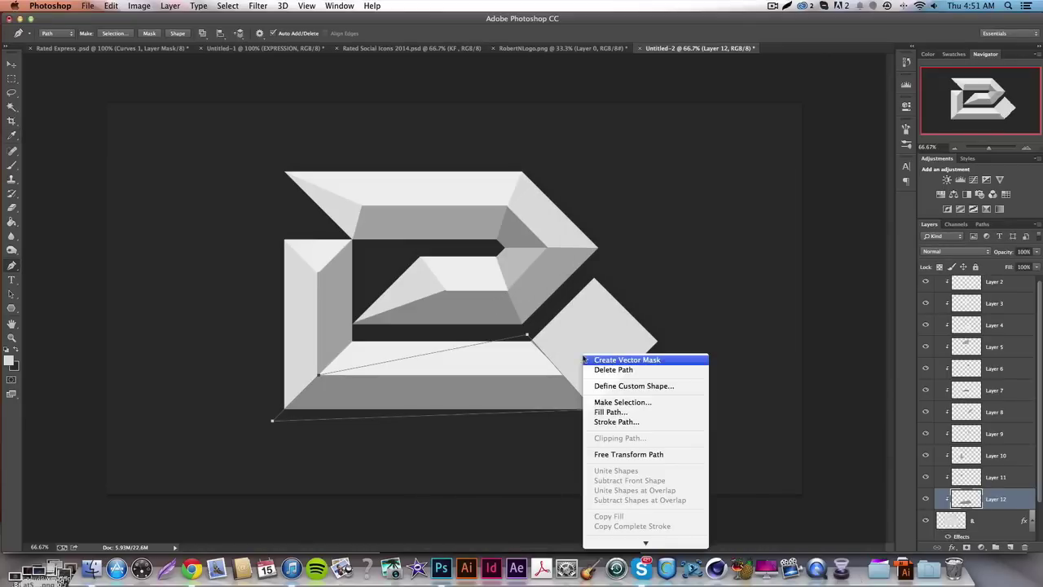
pyautogui.click(615, 367)
# Outline the dark sliver spilling along the diagonal above the bottom facet, convert the path to a selection, clear the sliver and deselect
pyautogui.scroll(-2, 958, 510)
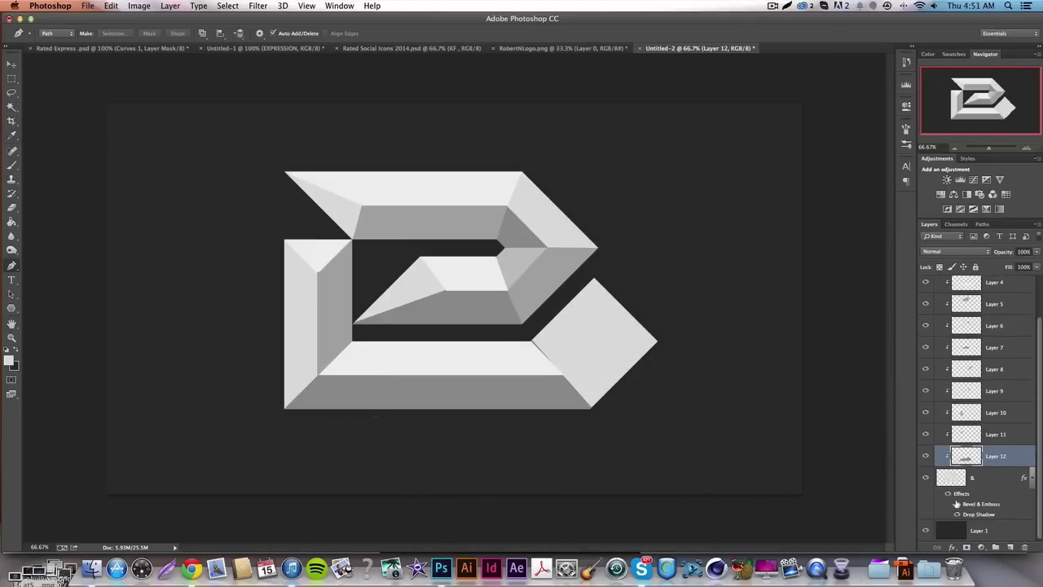
pyautogui.click(956, 504)
pyautogui.click(563, 377)
pyautogui.click(522, 348)
pyautogui.click(522, 336)
pyautogui.click(533, 324)
pyautogui.click(565, 354)
pyautogui.rightClick(614, 362)
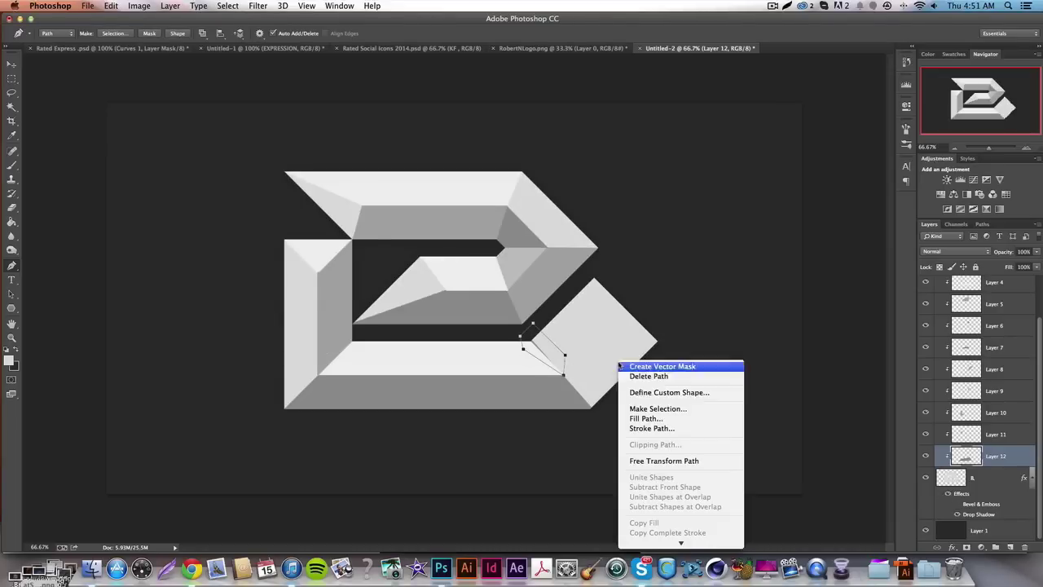
pyautogui.click(640, 403)
pyautogui.press('Return')
pyautogui.hotkey('alt', 'BackSpace')
pyautogui.press('super+d')
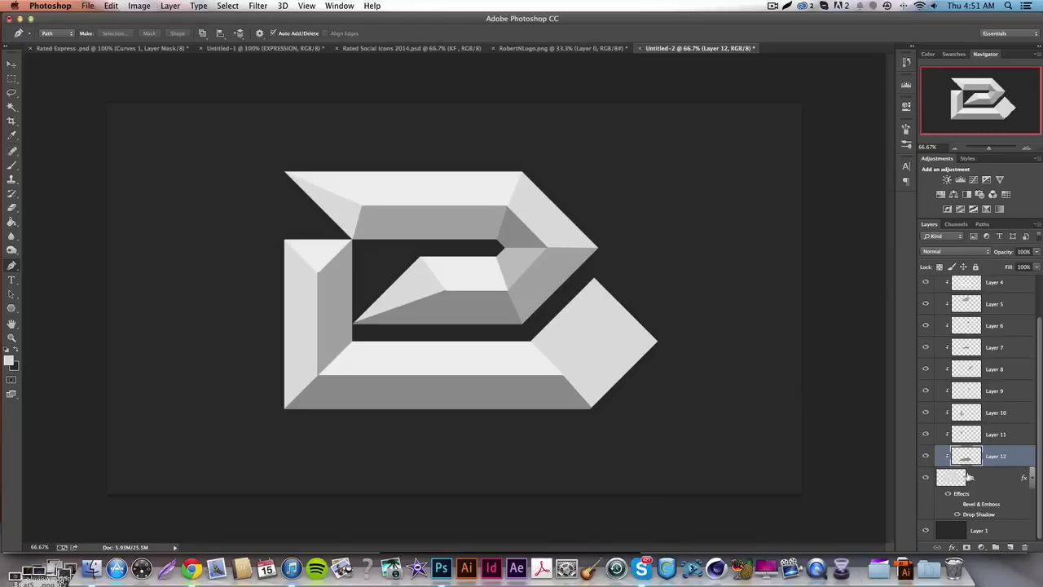
# Compare the pointed end block with the Bevel & Emboss effect and start a path at the block's top tip
pyautogui.click(958, 505)
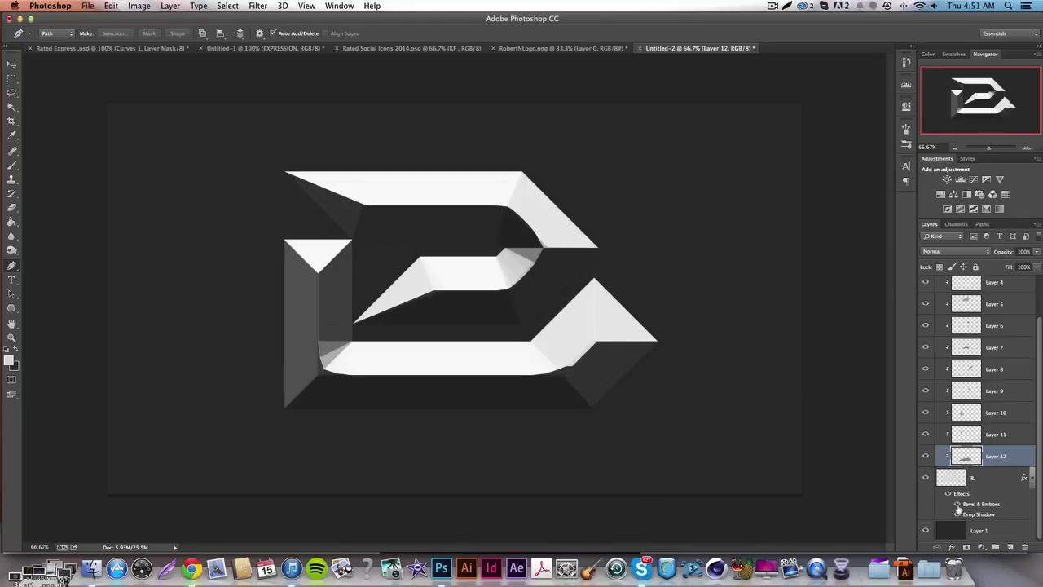
pyautogui.click(957, 505)
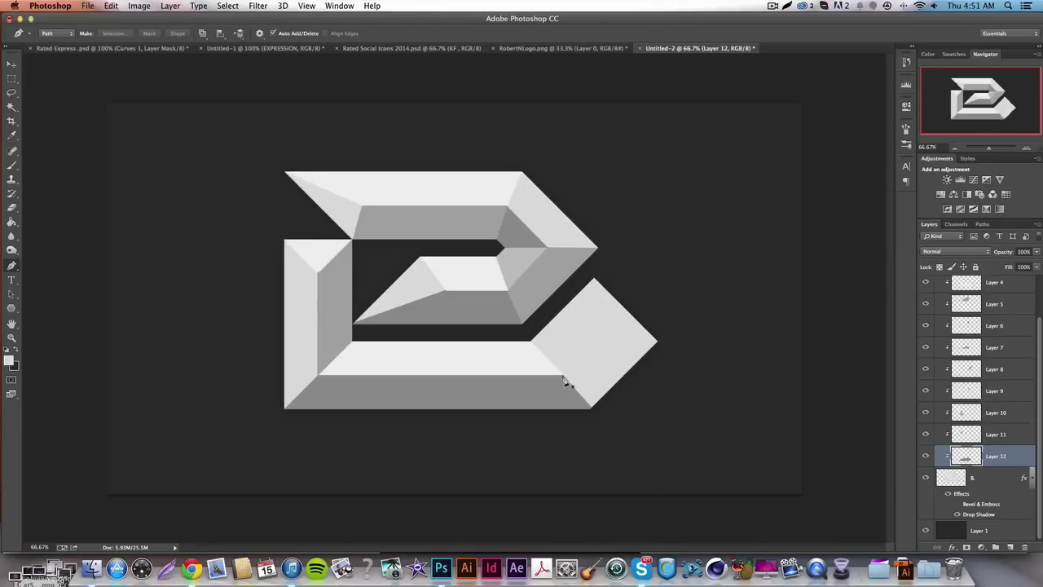
pyautogui.click(596, 281)
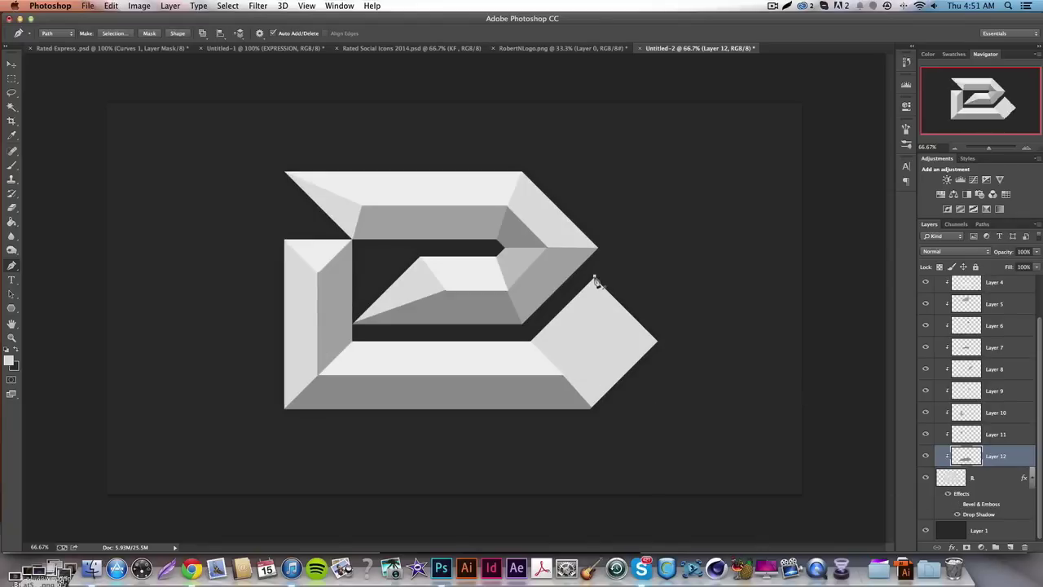
pyautogui.click(962, 505)
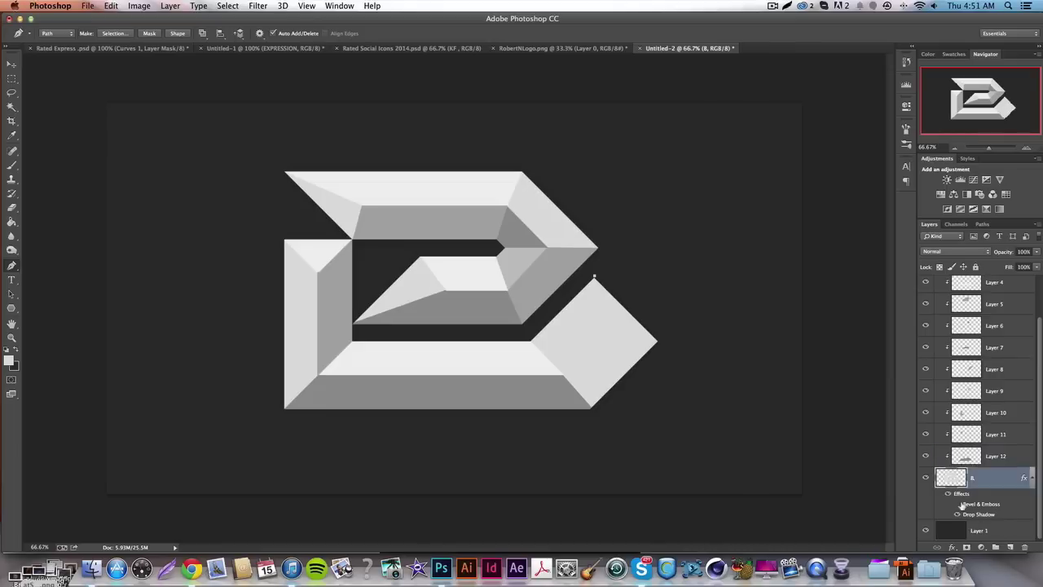
pyautogui.click(957, 504)
pyautogui.click(957, 504)
pyautogui.keyDown('shift'); pyautogui.click(595, 334); pyautogui.keyUp('shift')
pyautogui.keyDown('shift'); pyautogui.click(684, 350); pyautogui.keyUp('shift')
pyautogui.press('super+alt+z')
pyautogui.press('super+alt+z')
# Complete a closed triangular path around the end block's inner upper facet, with straight vertical and horizontal edges meeting at the block's centre
pyautogui.keyDown('shift'); pyautogui.click(595, 342); pyautogui.keyUp('shift')
pyautogui.keyDown('shift'); pyautogui.click(685, 349); pyautogui.keyUp('shift')
pyautogui.press('super+alt+z')
pyautogui.keyDown('shift'); pyautogui.click(516, 341); pyautogui.keyUp('shift')
pyautogui.click(595, 274)
# Try to fill the triangular path with light grey #ebebeb directly on the letter's layer, and undo the fill
pyautogui.rightClick(676, 290)
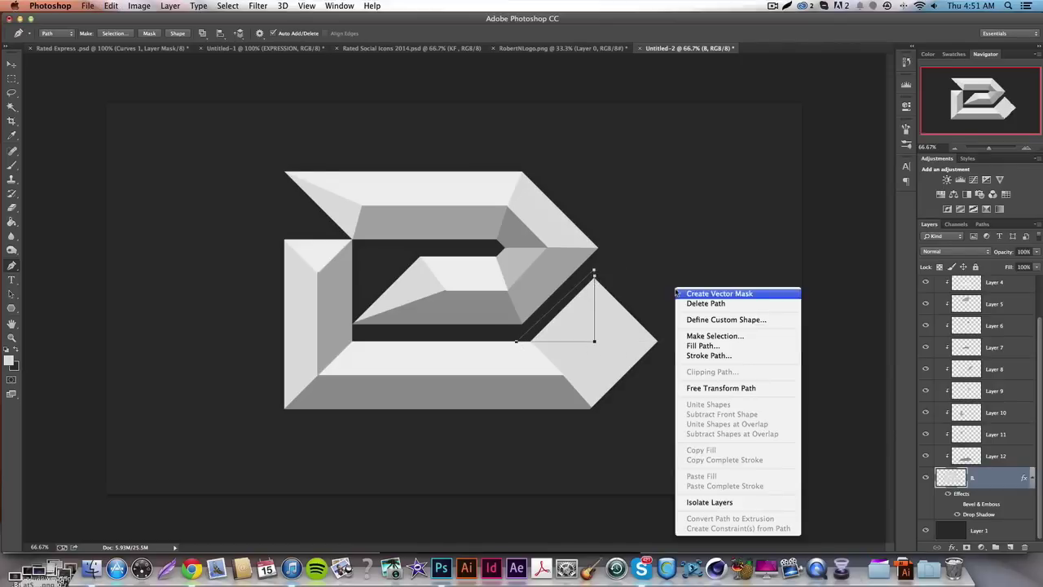
pyautogui.click(692, 350)
pyautogui.click(705, 207)
pyautogui.click(705, 207)
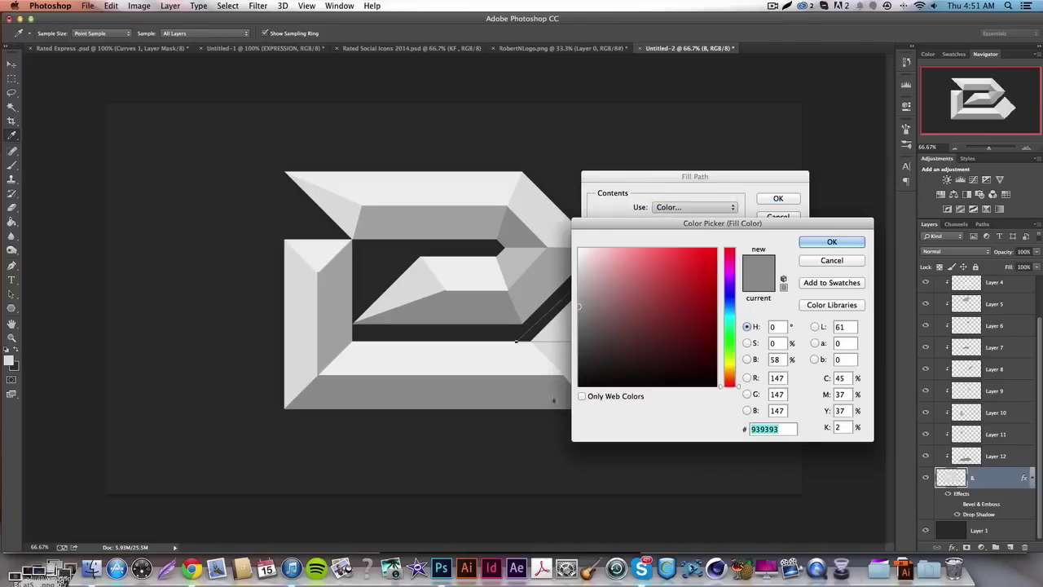
pyautogui.click(581, 263)
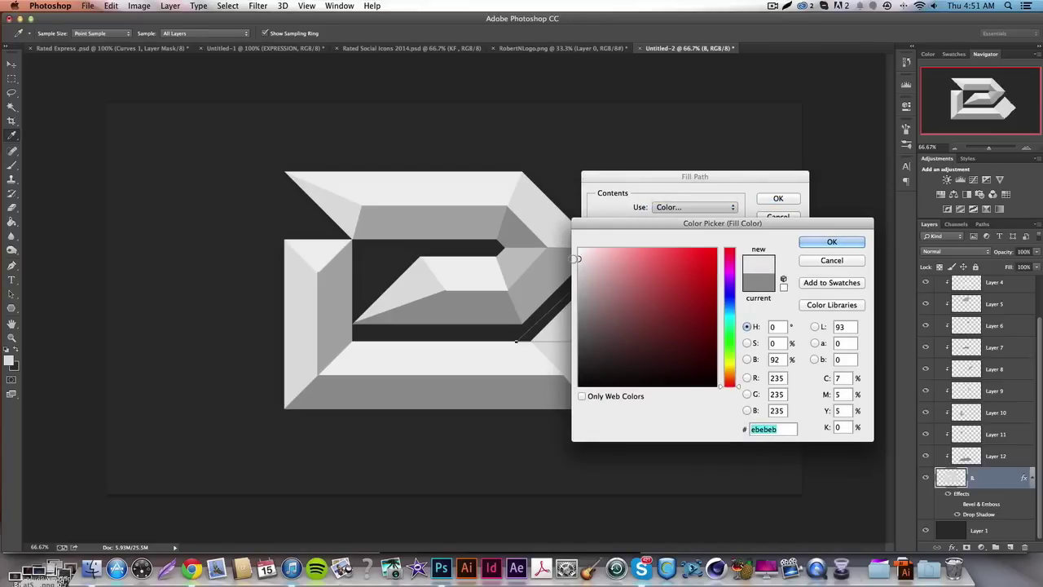
pyautogui.press('Return')
pyautogui.press('Return')
pyautogui.rightClick(655, 365)
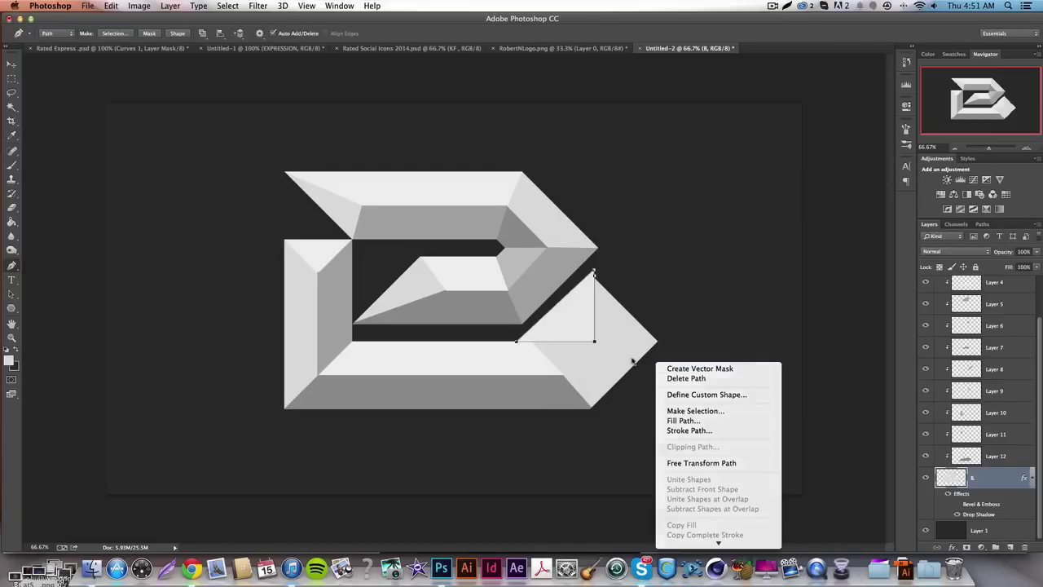
pyautogui.press('Escape')
# Add a clipped layer above the letter, fill the end block's triangular path with light grey, and delete the path
pyautogui.click(1009, 547)
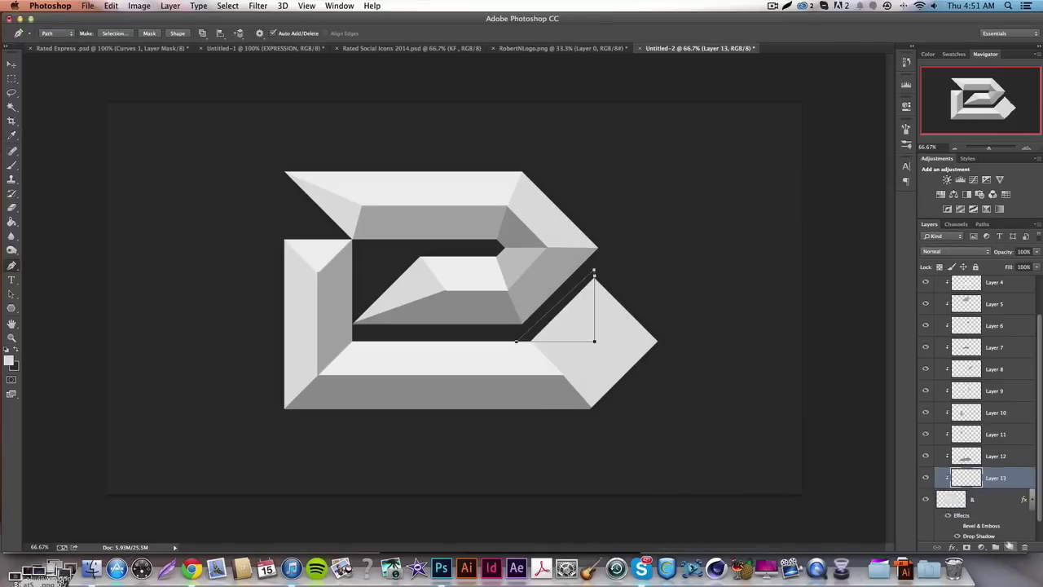
pyautogui.rightClick(686, 371)
pyautogui.click(707, 427)
pyautogui.press('Escape')
pyautogui.rightClick(682, 378)
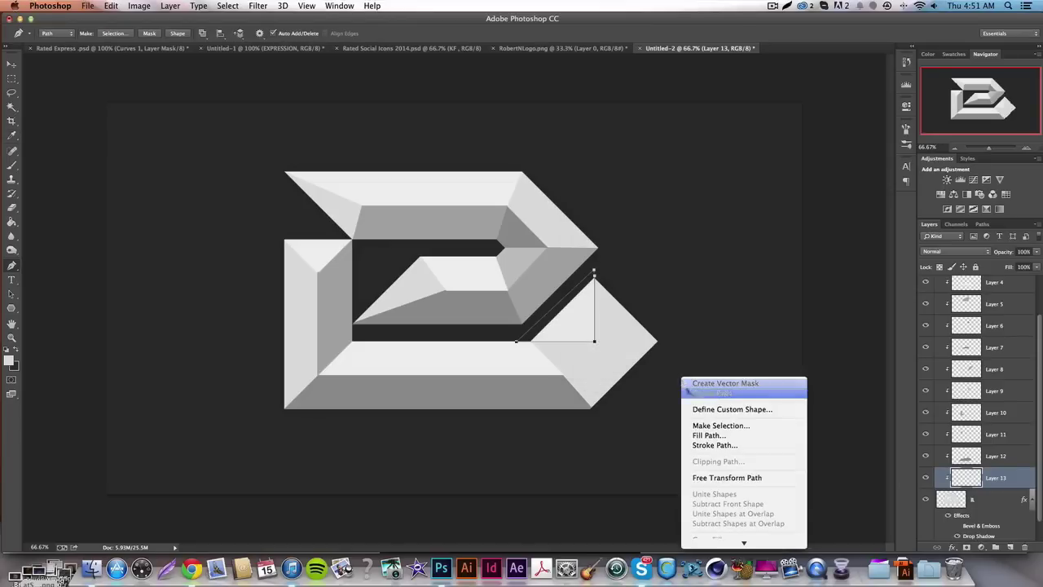
pyautogui.click(711, 393)
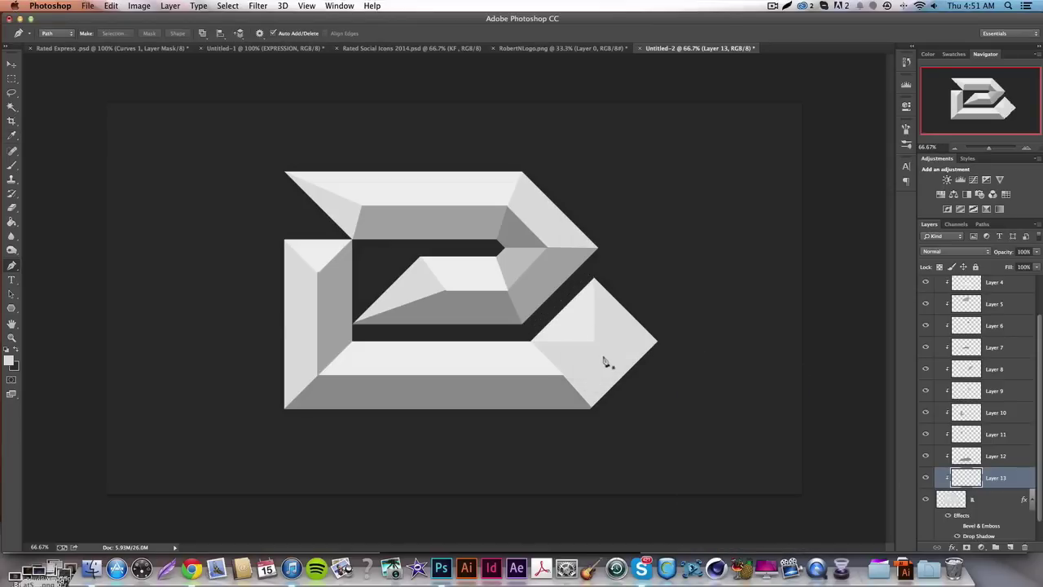
# Compare the end block with the Bevel & Emboss effect and draw a closed path around its lower outer facet, overshooting the outer edge
pyautogui.click(956, 525)
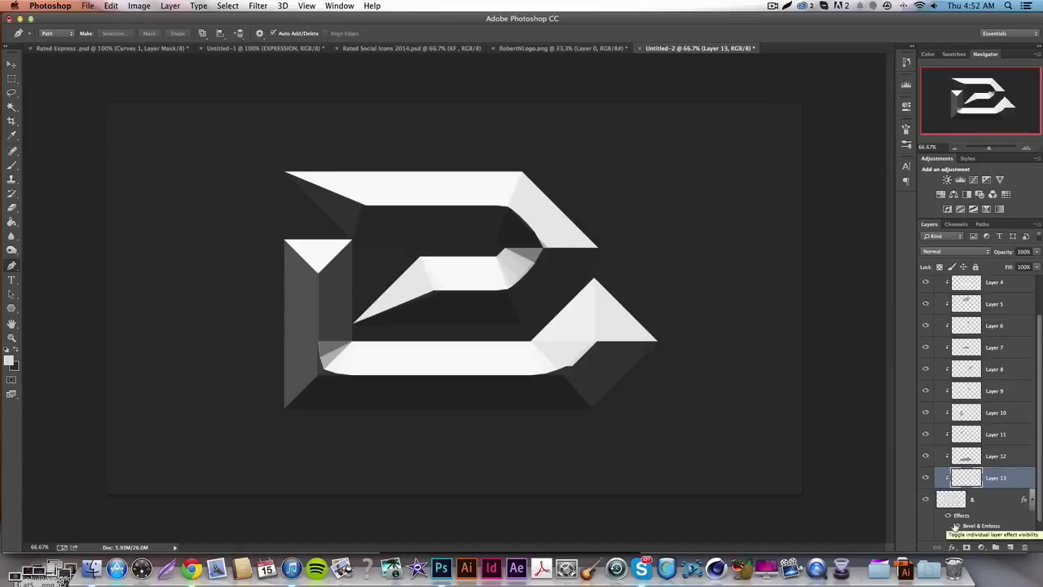
pyautogui.click(955, 525)
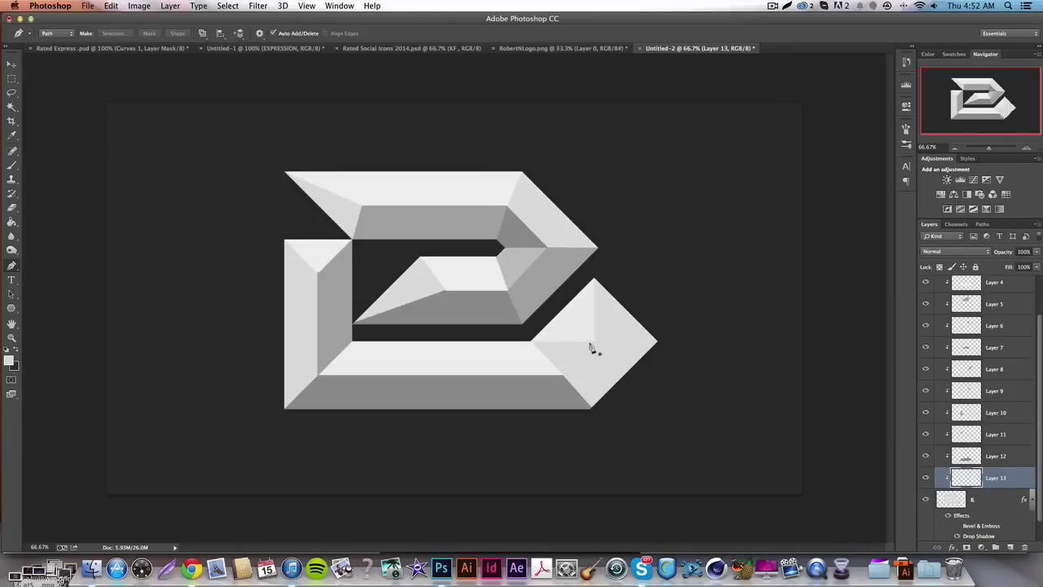
pyautogui.click(593, 339)
pyautogui.click(591, 410)
pyautogui.moveTo(591, 411); pyautogui.dragTo(749, 366)
pyautogui.click(657, 341)
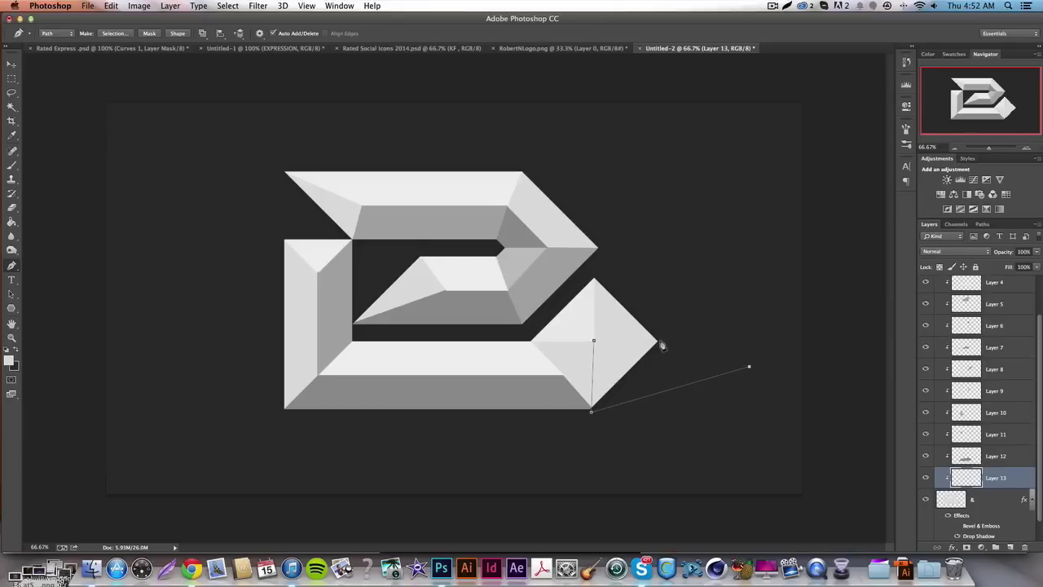
pyautogui.click(592, 341)
# Add another clipped layer above the letter, fill the path with grey sampled from the centre bar's angled facet, and delete the path
pyautogui.click(995, 547)
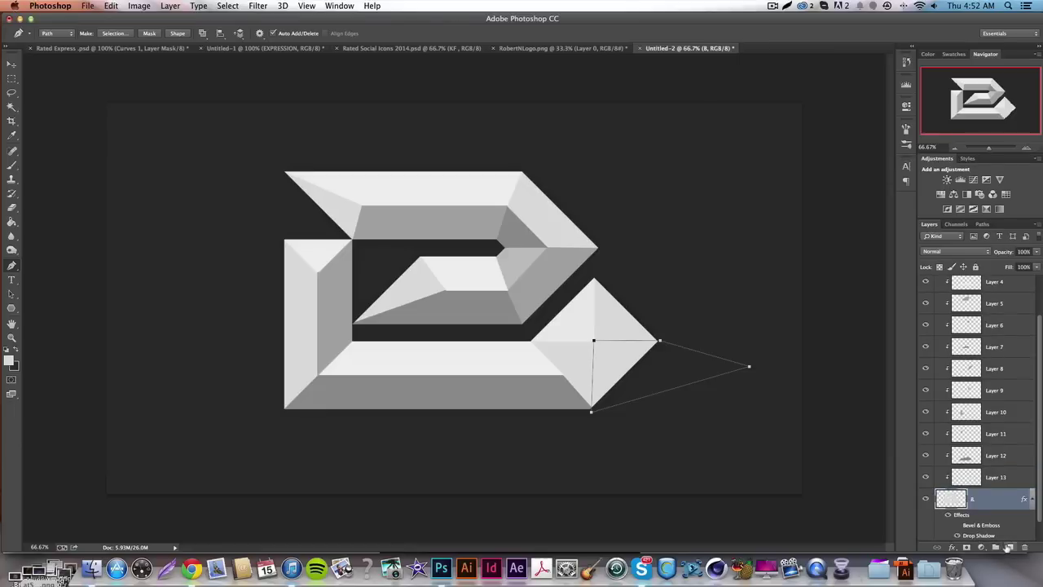
pyautogui.rightClick(659, 396)
pyautogui.click(686, 408)
pyautogui.click(693, 207)
pyautogui.click(644, 207)
pyautogui.click(518, 258)
pyautogui.press('Return')
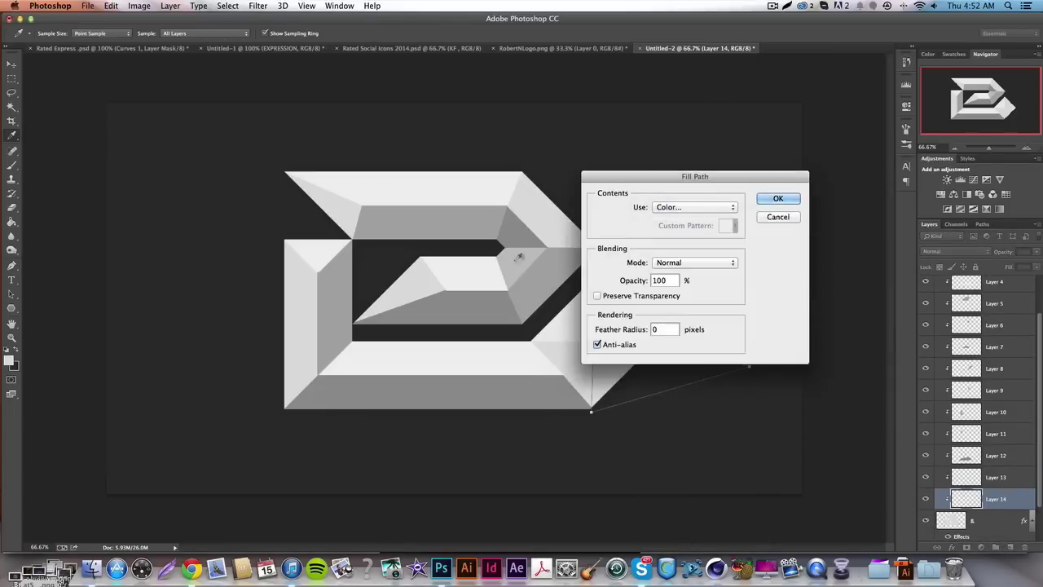
pyautogui.press('Return')
pyautogui.press('p')
pyautogui.rightClick(684, 325)
pyautogui.click(709, 339)
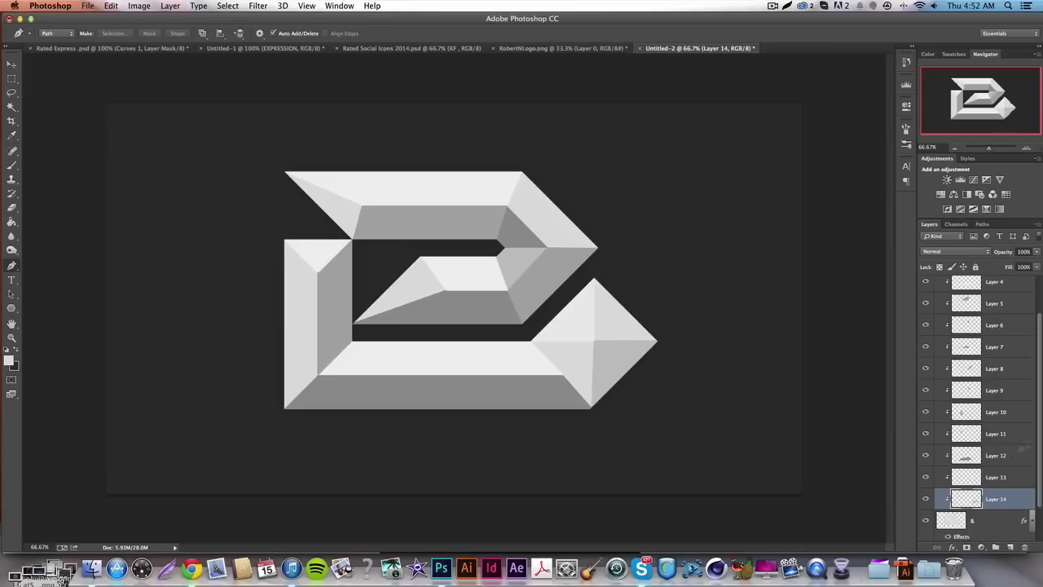
# Select all the clipped facet layers and merge them into one layer
pyautogui.scroll(1, 994, 286)
pyautogui.keyDown('shift'); pyautogui.click(1006, 290); pyautogui.keyUp('shift')
pyautogui.rightClick(1005, 290)
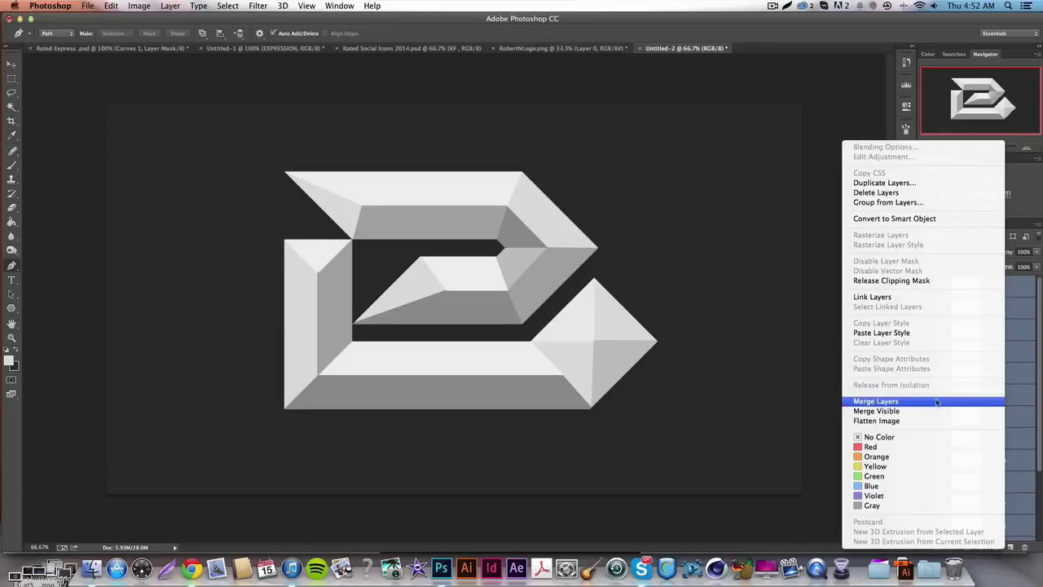
pyautogui.click(937, 401)
# Compare the letter with and without the merged facets, try 50% opacity on that layer, and settle on 35%
pyautogui.click(926, 286)
pyautogui.click(925, 286)
pyautogui.click(1022, 252)
pyautogui.write('50')
pyautogui.press('Return')
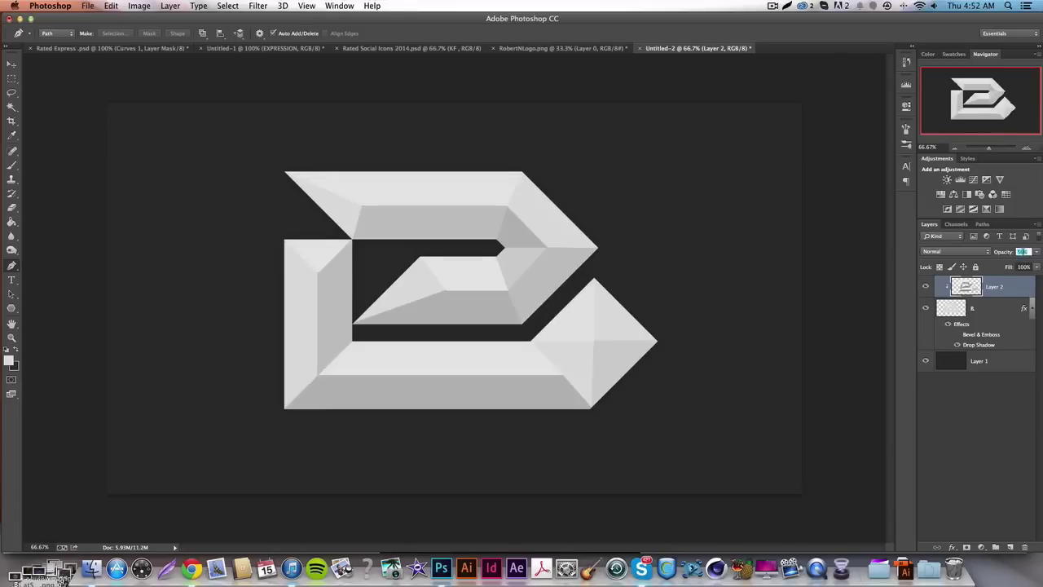
pyautogui.write('35')
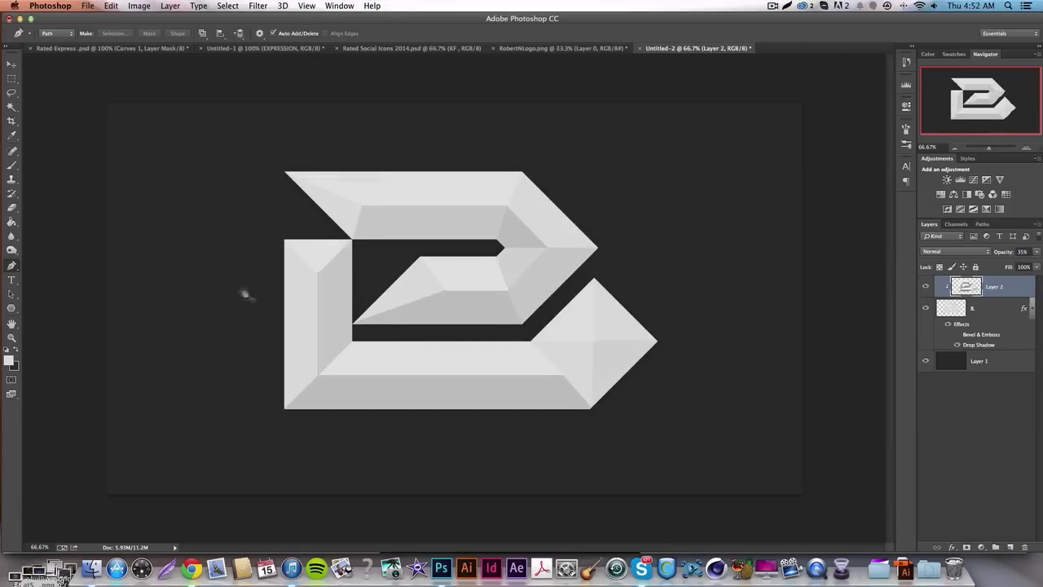
# Switch to the Move tool, check the letter with its Bevel & Emboss effect on and off, and collapse the layer's effects list
pyautogui.click(12, 64)
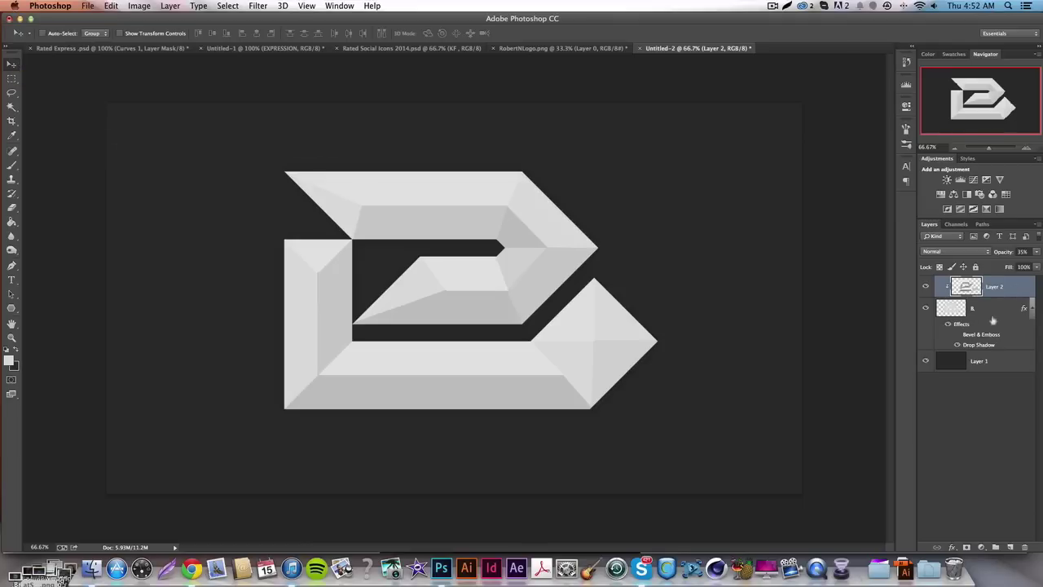
pyautogui.click(957, 335)
pyautogui.click(957, 335)
pyautogui.click(1033, 308)
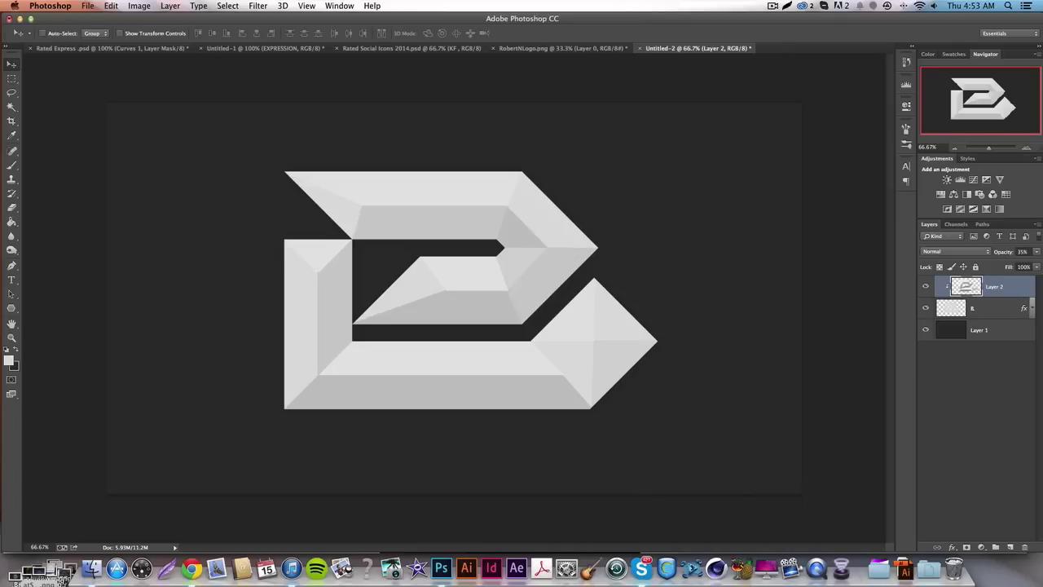
# Compare the flat letter with the faceted version by hiding and showing the merged facet layer twice
pyautogui.click(924, 286)
pyautogui.click(924, 286)
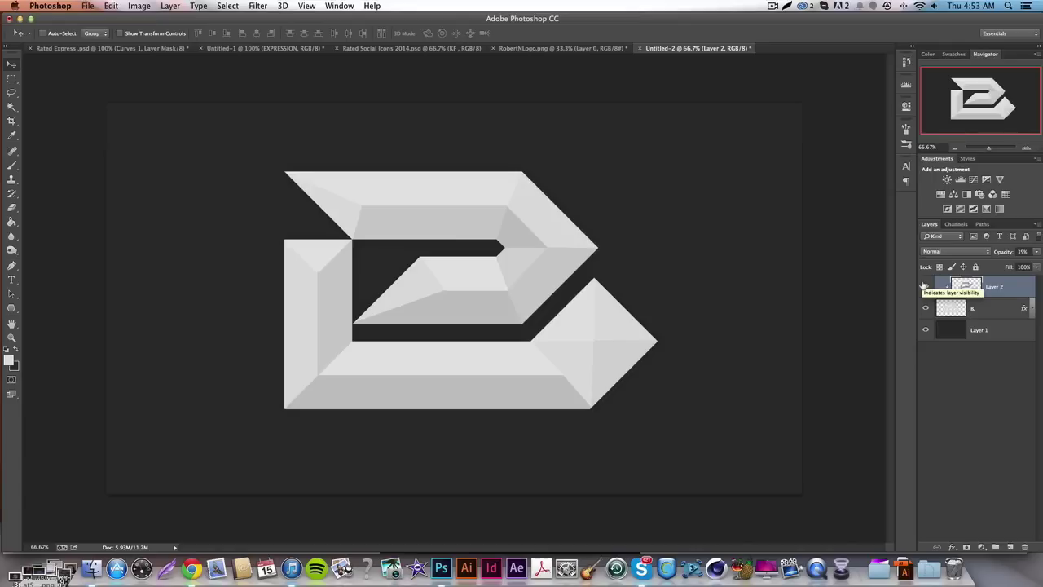
pyautogui.click(924, 286)
pyautogui.click(924, 285)
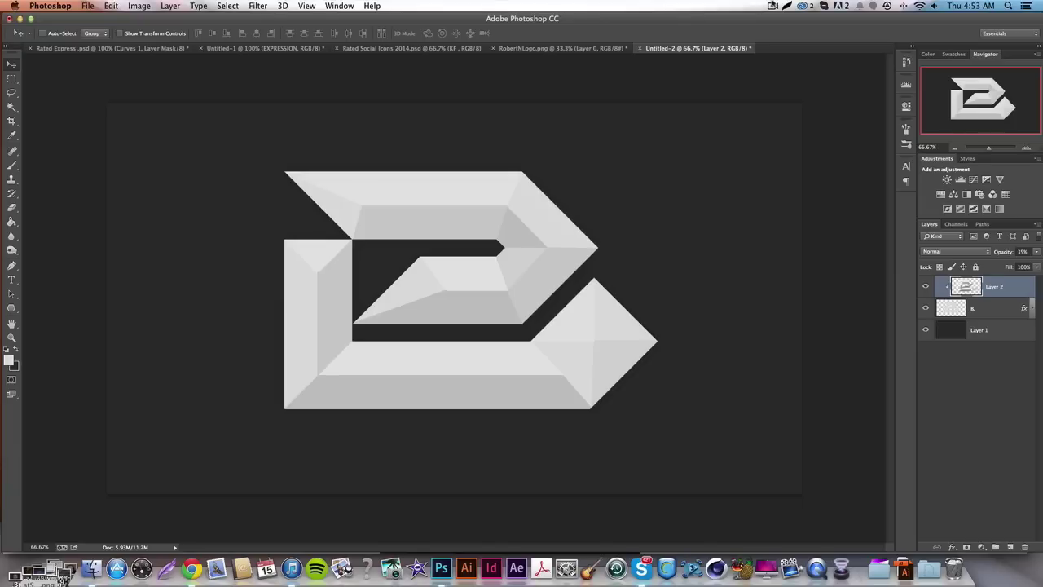
pyautogui.click(772, 6)
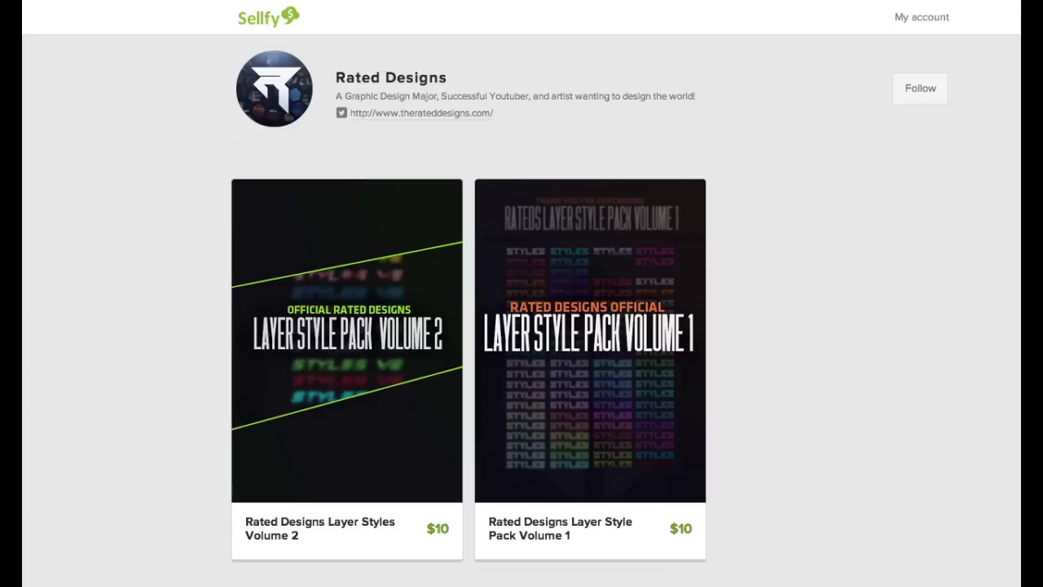